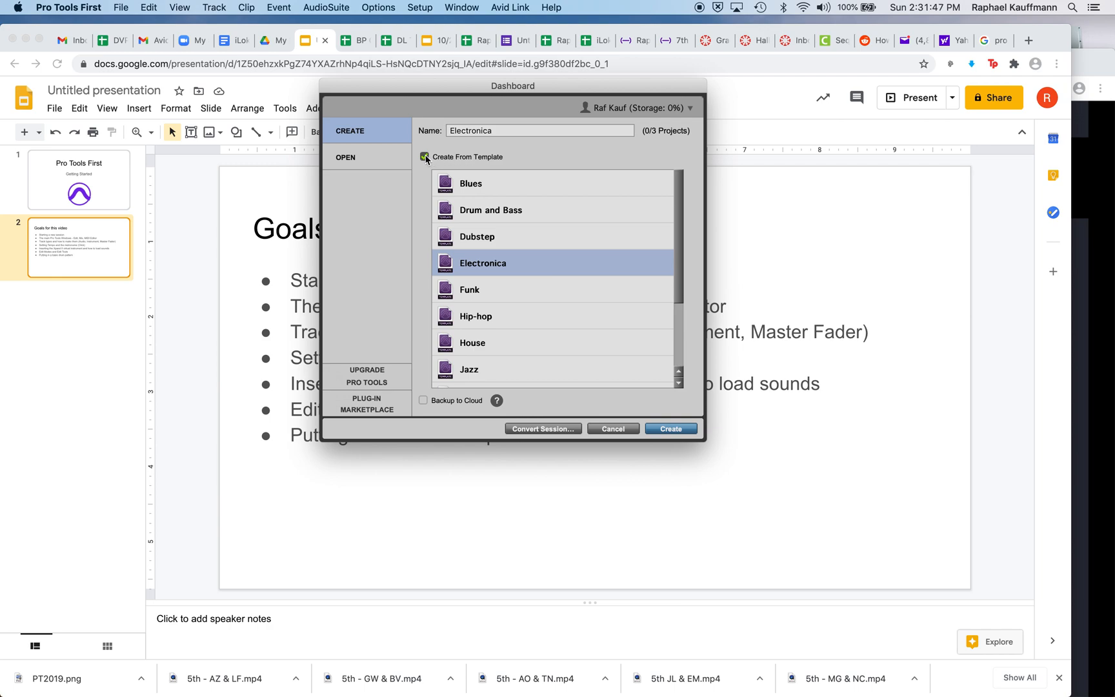
Step: Create a new project without a template, named "Pro Tools 1 - " followed by the owner's surname
{"action": "left_click", "coordinate": [424, 157]}
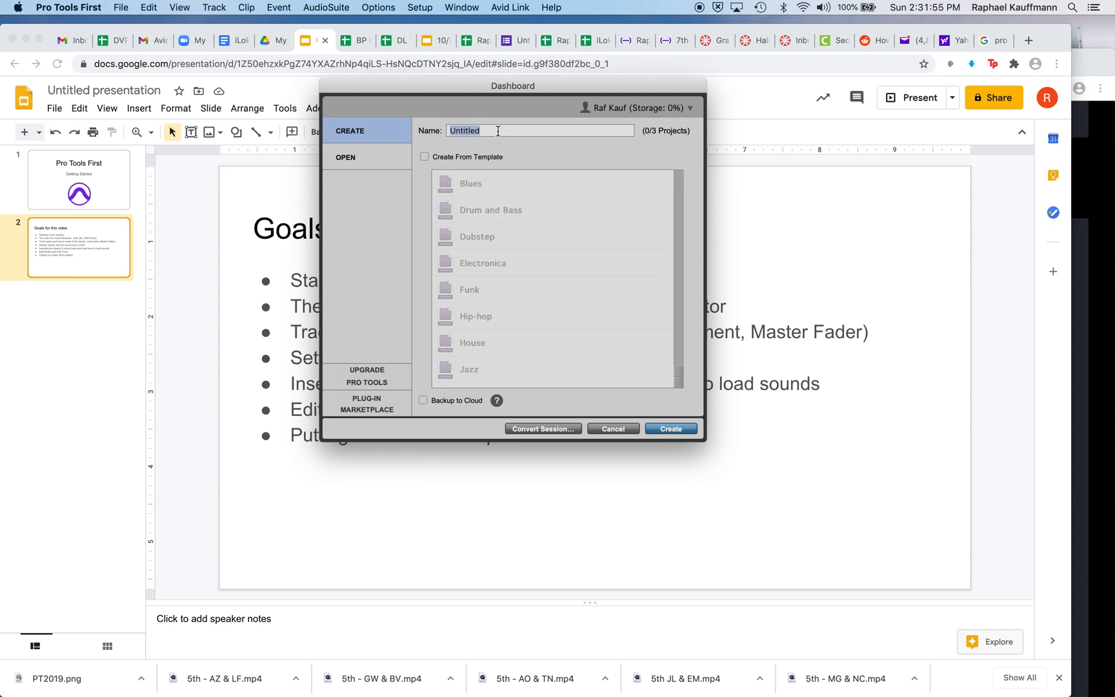
{"action": "type", "text": "Pro D"}
{"action": "key", "text": "BackSpace"}
{"action": "type", "text": "Tool"}
{"action": "type", "text": " 1 - Kauffmann"}
{"action": "left_click", "coordinate": [483, 131]}
{"action": "type", "text": "s"}
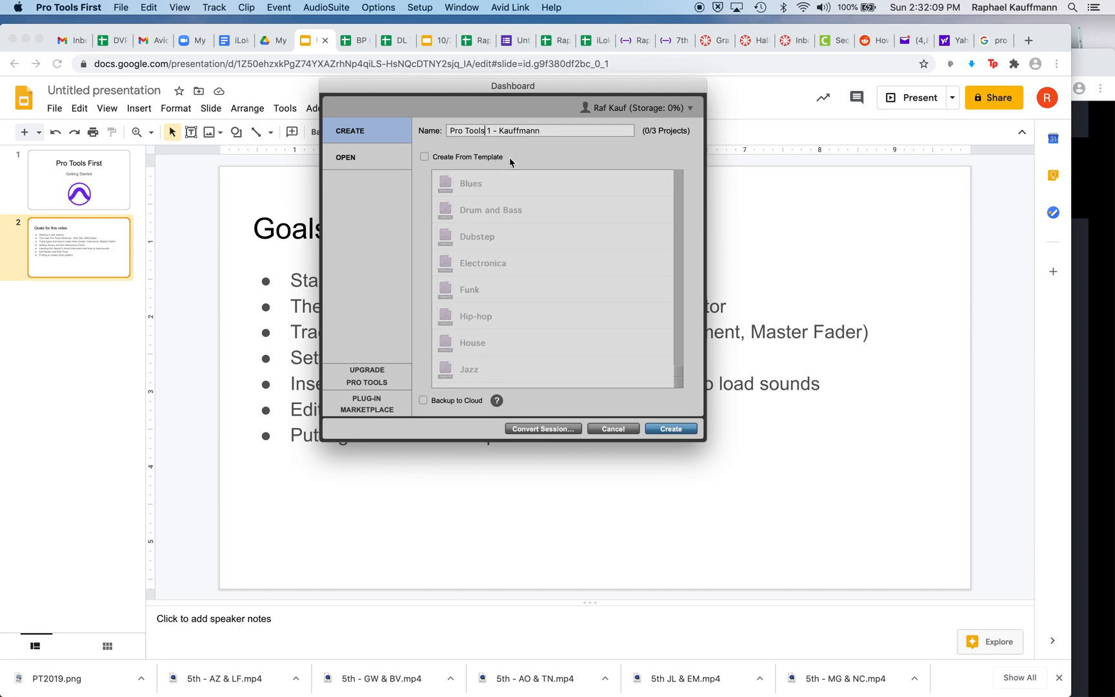
{"action": "left_click", "coordinate": [671, 429]}
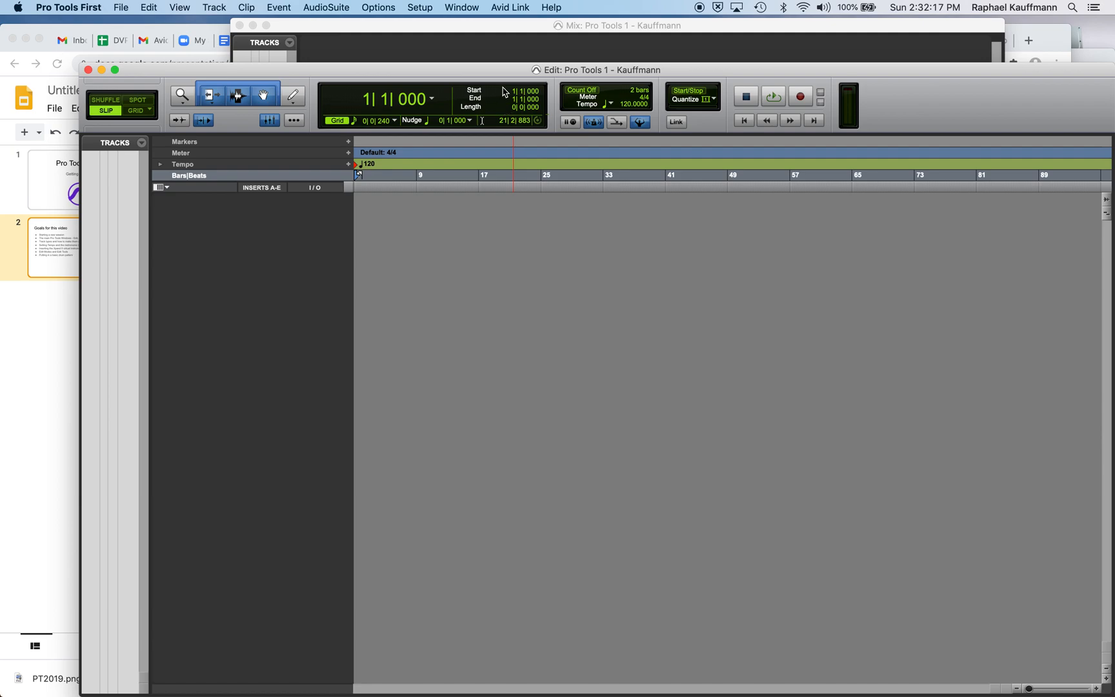
Step: Bring the Mix window forward, return to the Edit window and move it higher on the screen
{"action": "left_click_drag", "start_coordinate": [508, 69], "coordinate": [470, 60]}
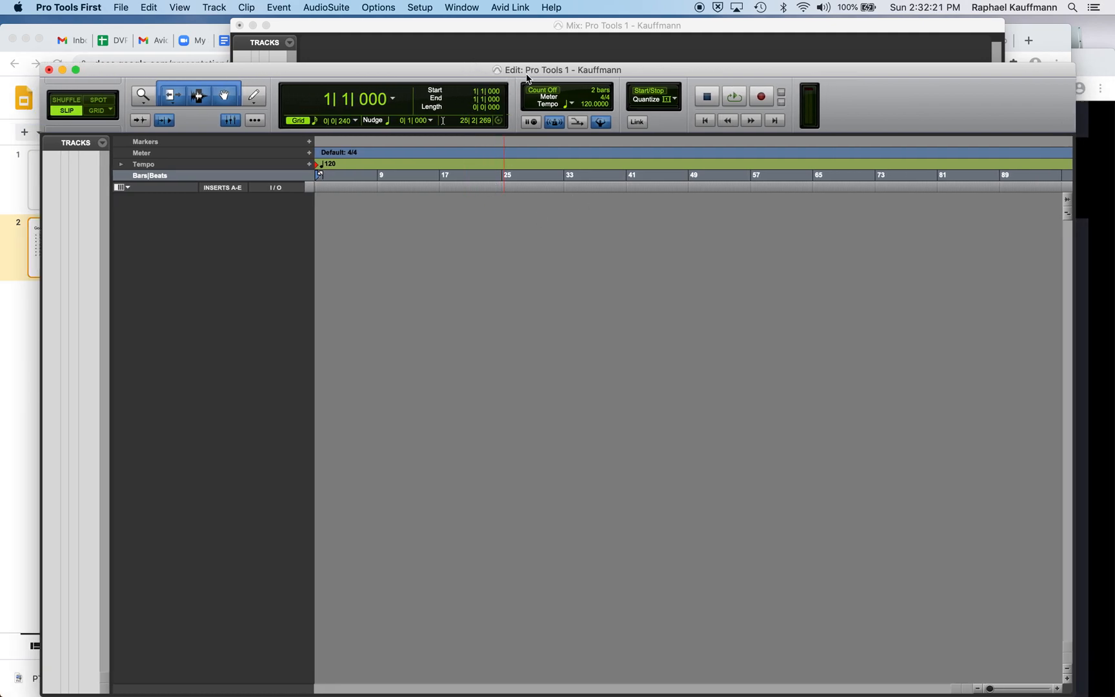
{"action": "left_click", "coordinate": [545, 49]}
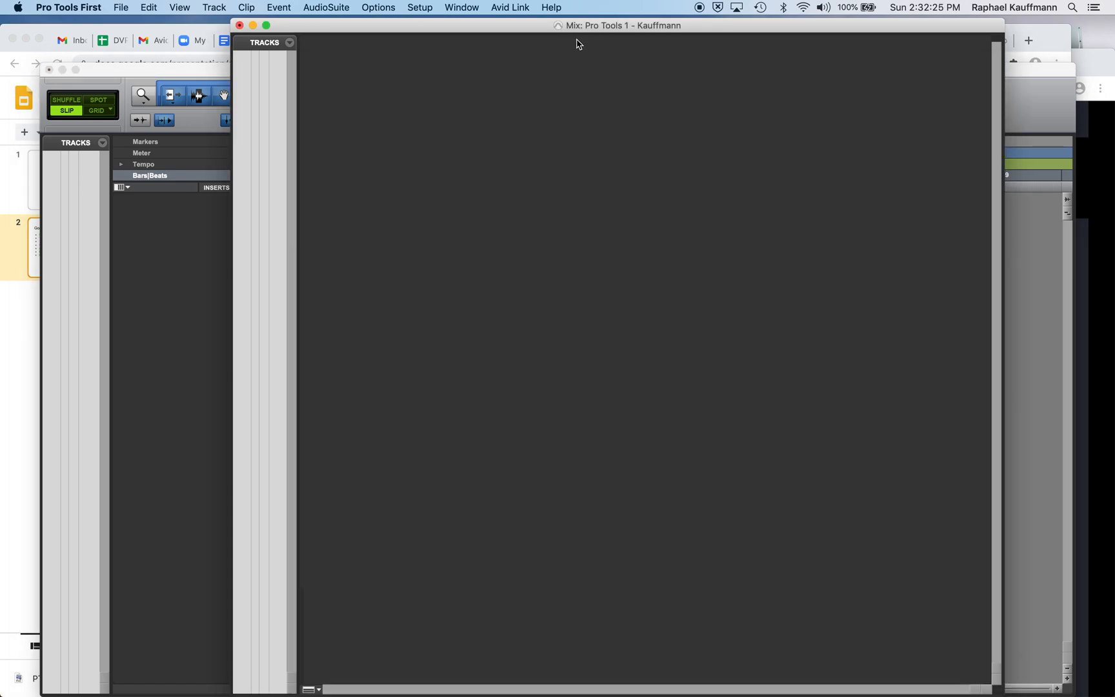
{"action": "left_click", "coordinate": [186, 299]}
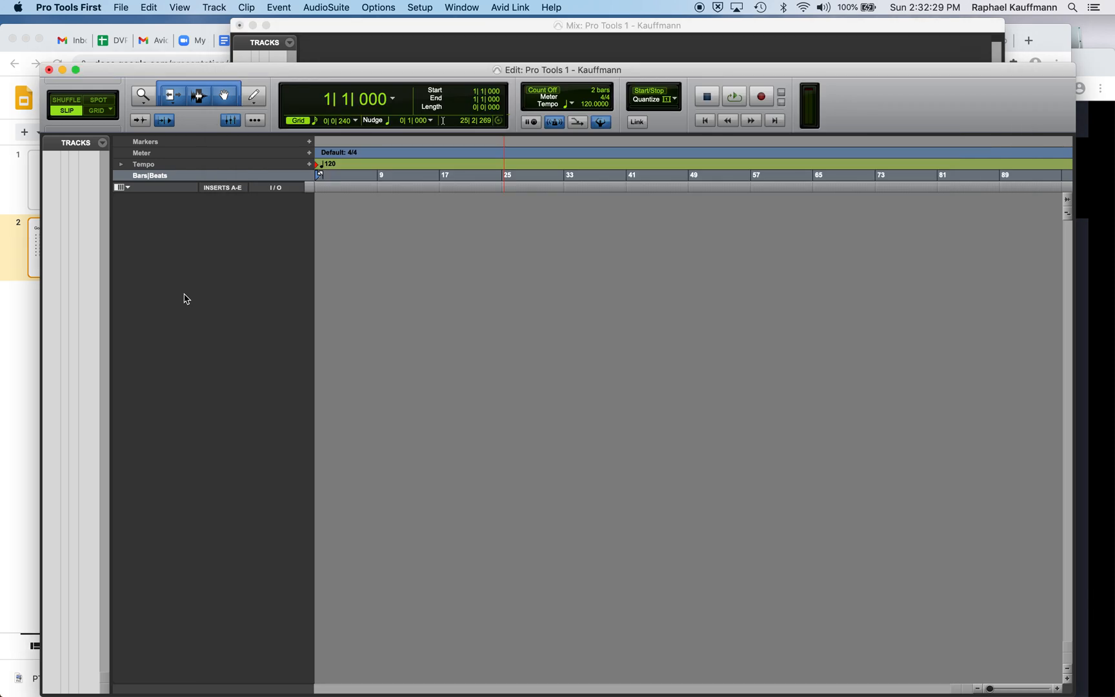
{"action": "left_click_drag", "start_coordinate": [282, 74], "coordinate": [282, 55]}
Step: Check the goals slide in Chrome, return to Pro Tools and shift the Edit window closer to the screen's upper-left corner
{"action": "key", "text": "super+Tab"}
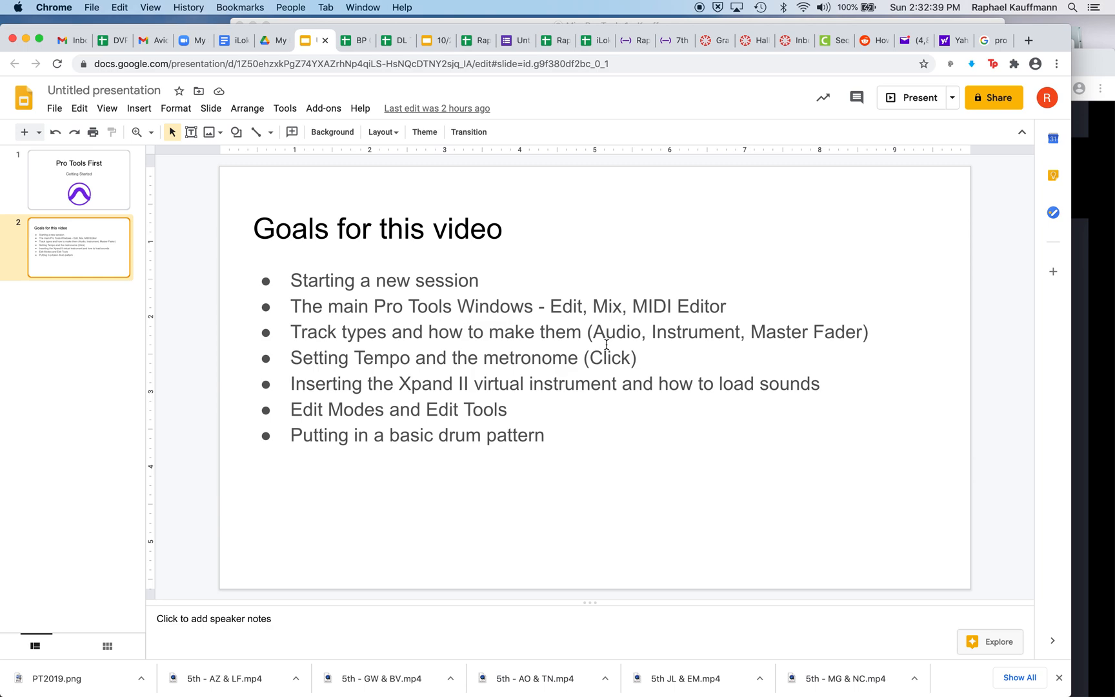
{"action": "key", "text": "super+Tab"}
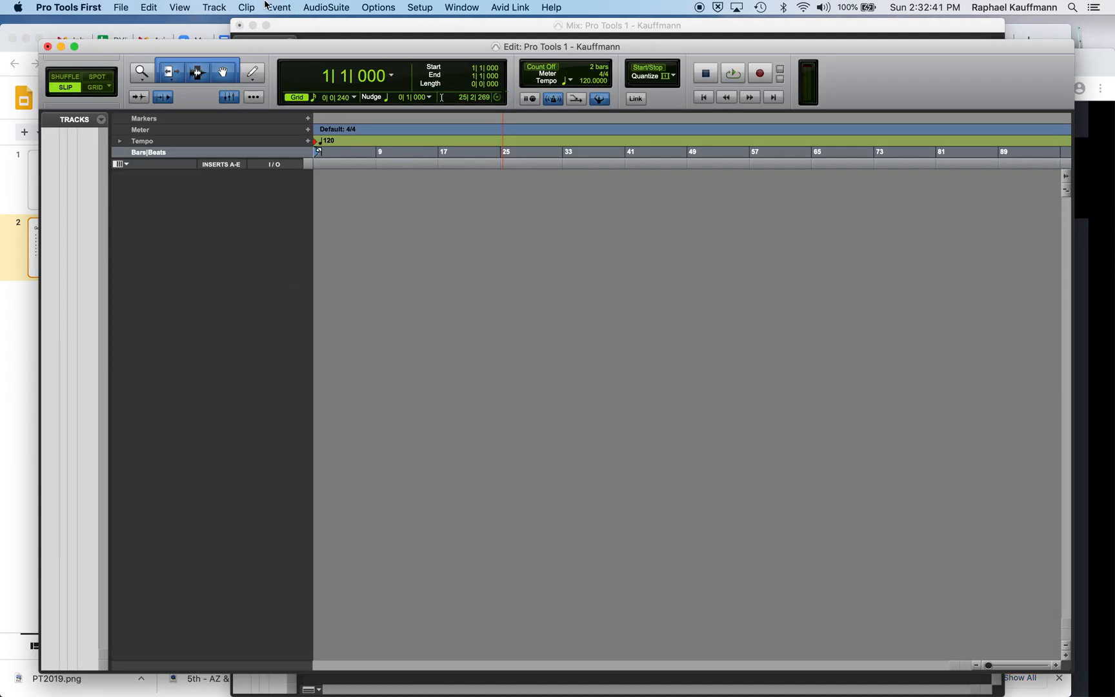
{"action": "left_click_drag", "start_coordinate": [119, 46], "coordinate": [106, 34]}
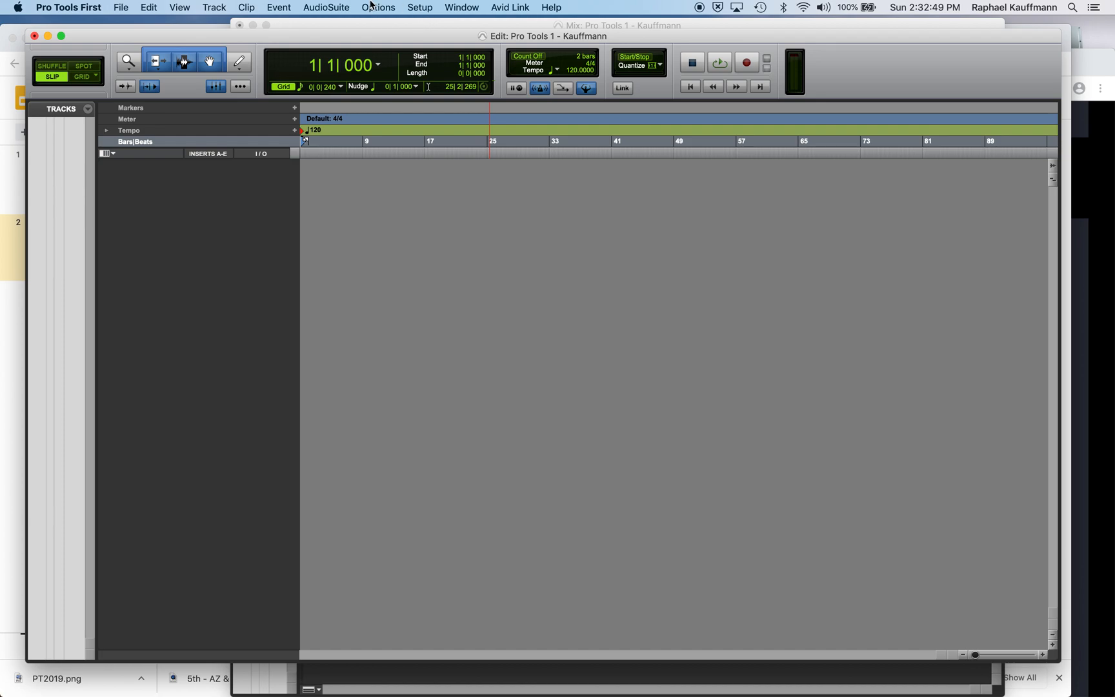
Step: Set up one new mono instrument track in ticks, named Drums
{"action": "left_click", "coordinate": [211, 7]}
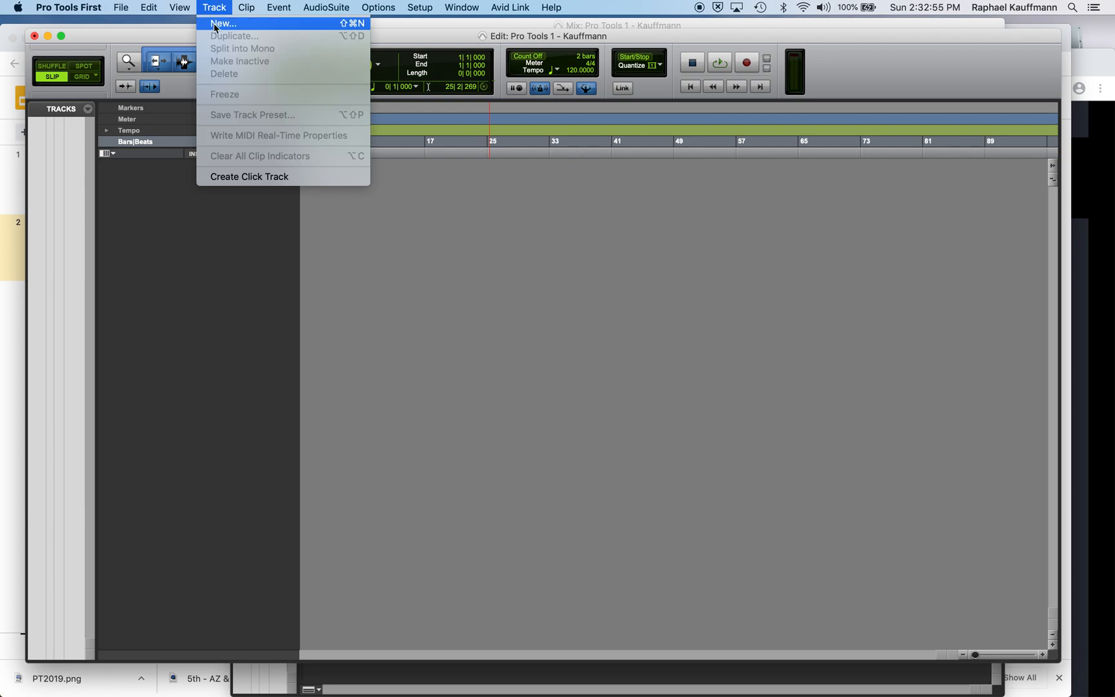
{"action": "left_click", "coordinate": [214, 24]}
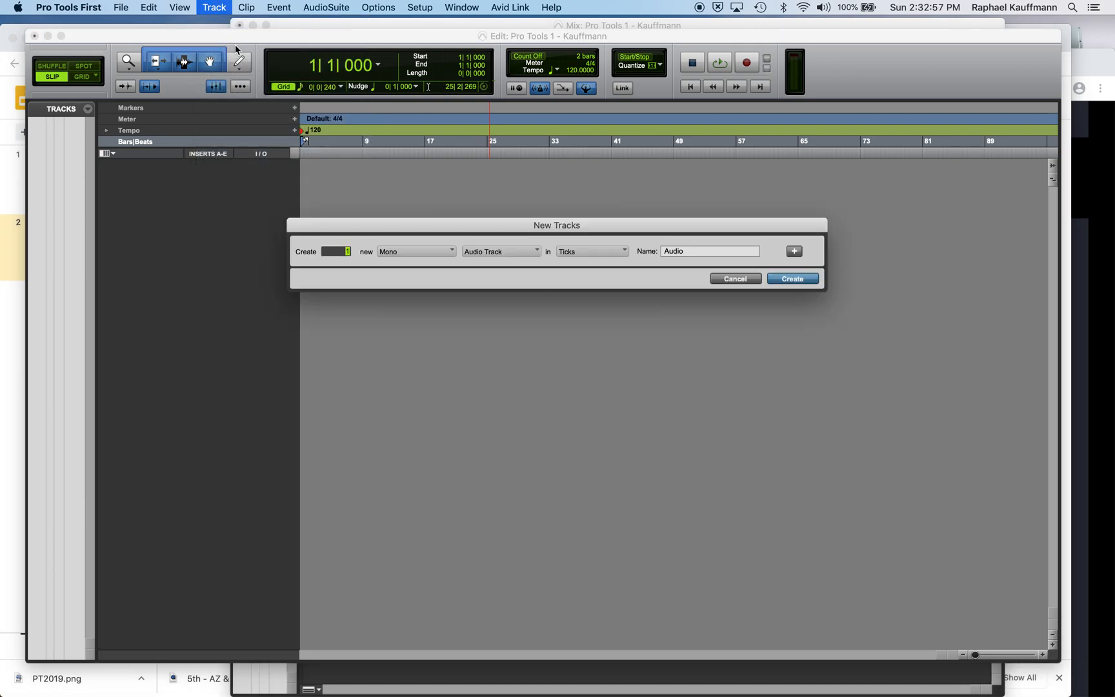
{"action": "left_click", "coordinate": [348, 251]}
{"action": "left_click", "coordinate": [405, 253]}
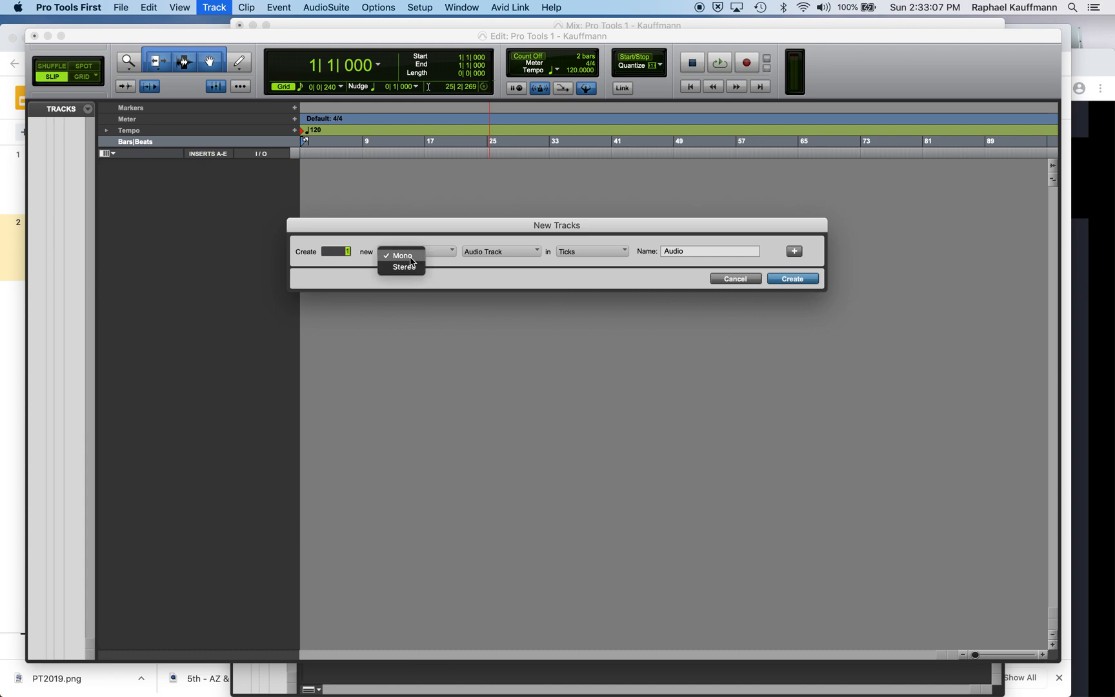
{"action": "left_click", "coordinate": [410, 258]}
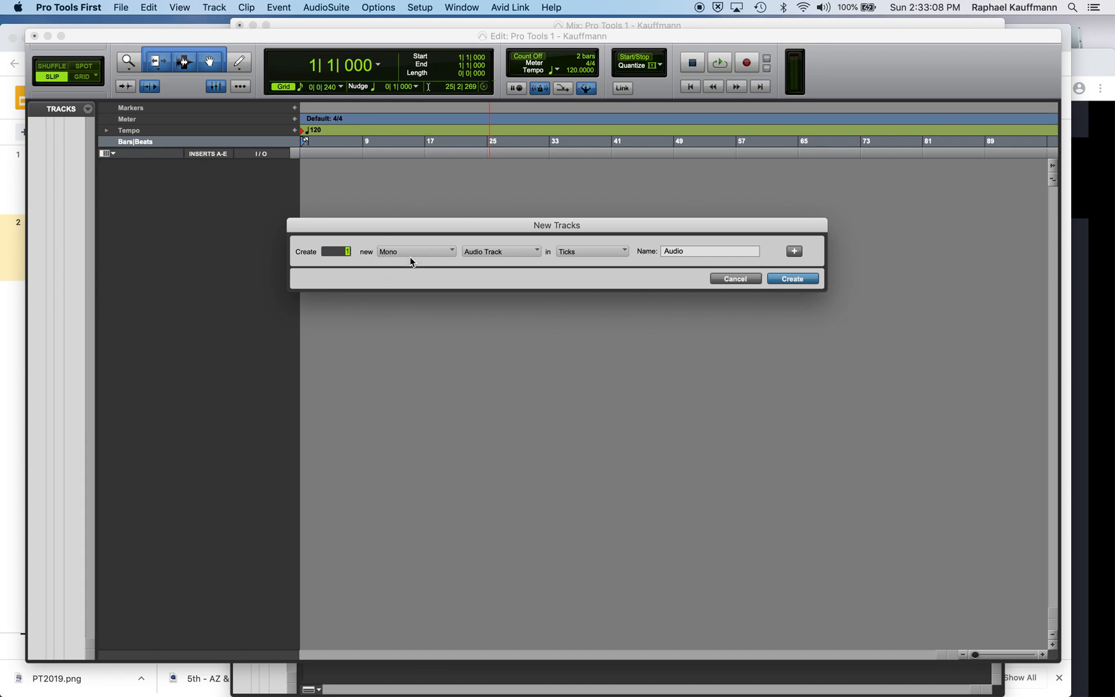
{"action": "left_click", "coordinate": [493, 256]}
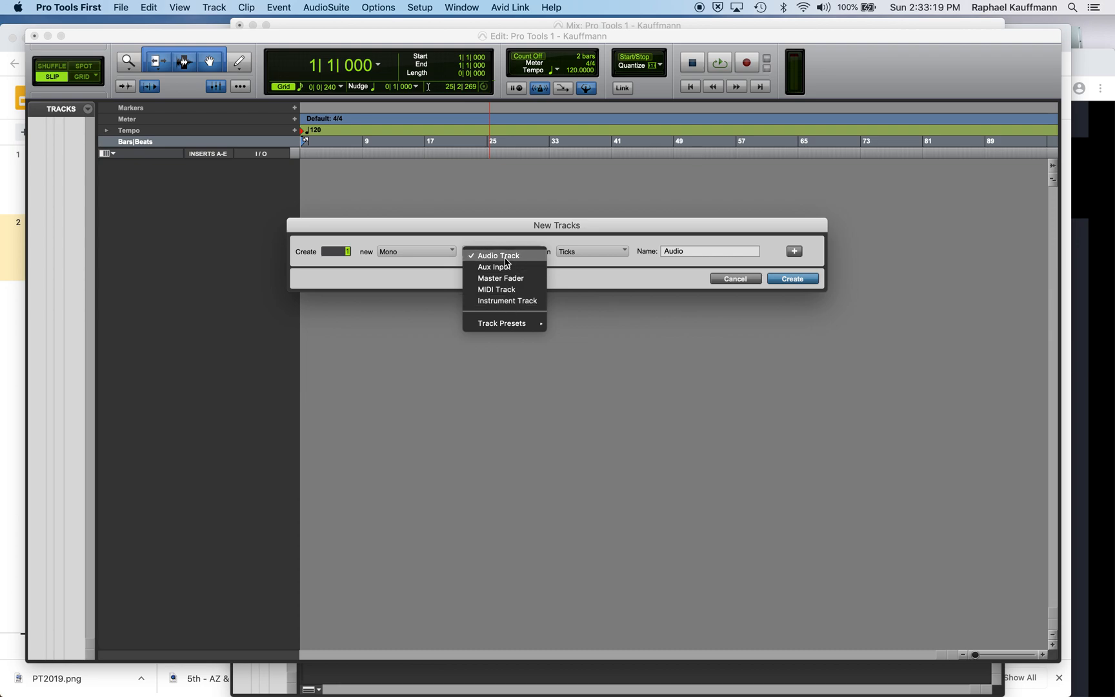
{"action": "left_click", "coordinate": [510, 303]}
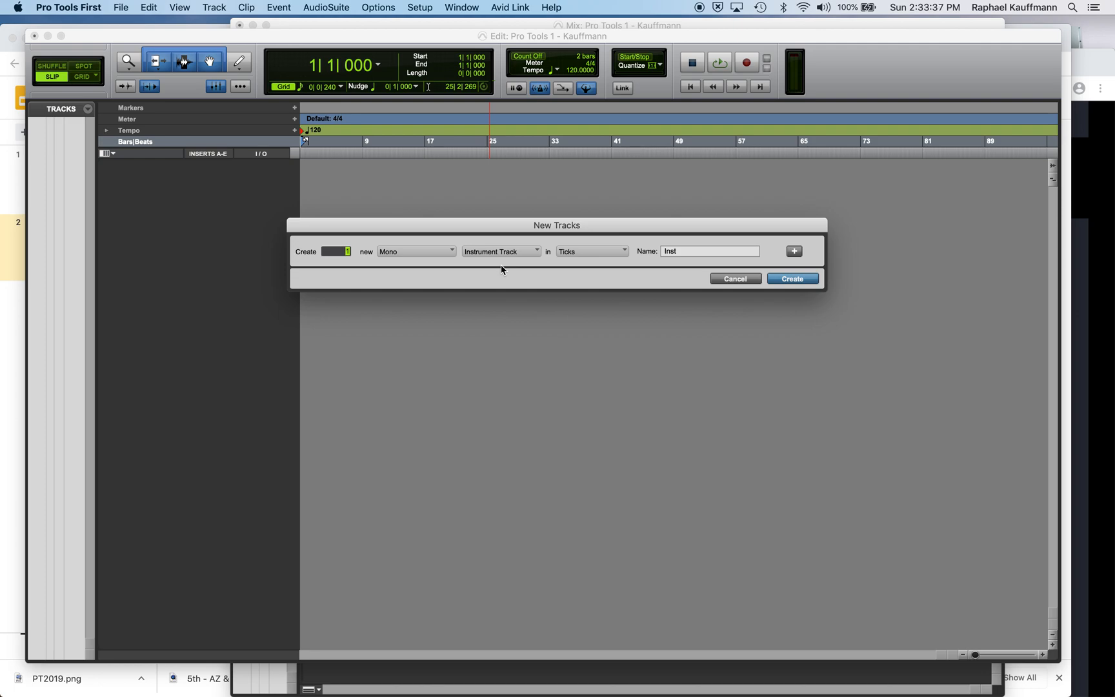
{"action": "double_click", "coordinate": [688, 249]}
{"action": "type", "text": "Drums"}
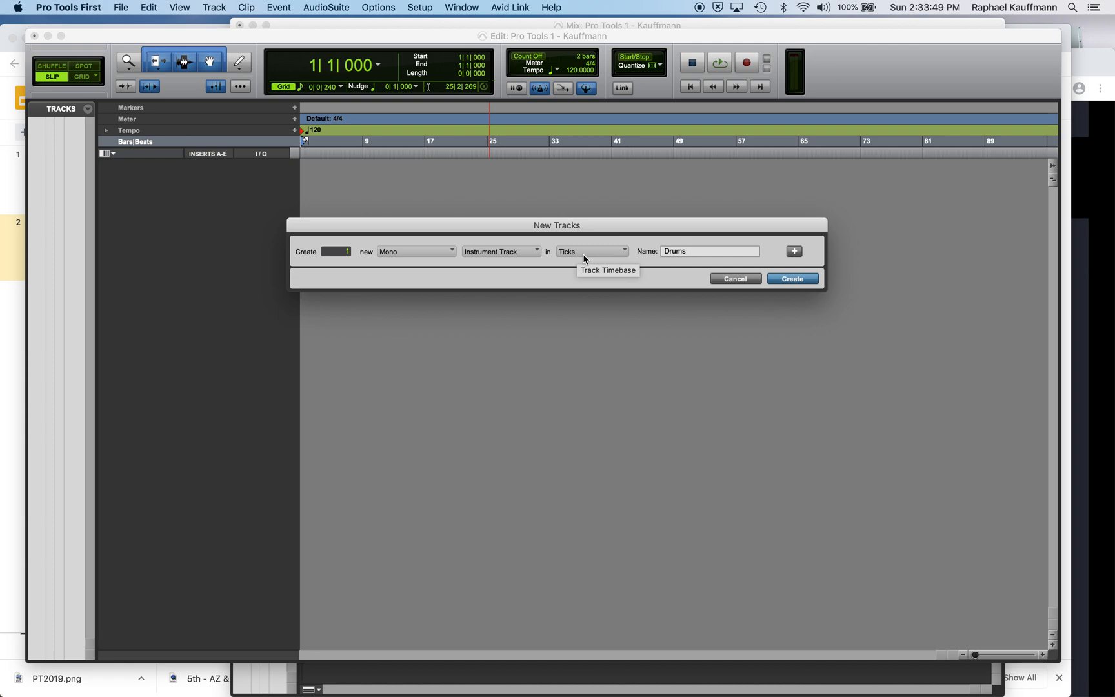
Step: Add a stereo Master Fader to the new tracks and create both tracks
{"action": "left_click", "coordinate": [794, 251]}
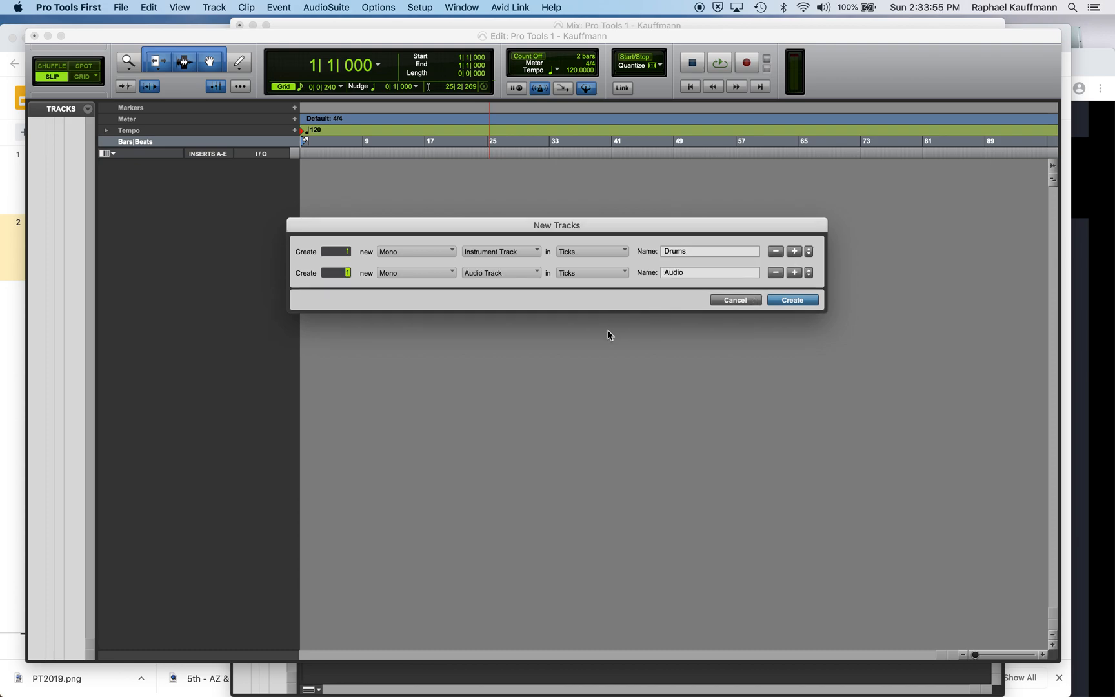
{"action": "left_click", "coordinate": [408, 274]}
{"action": "left_click", "coordinate": [408, 289]}
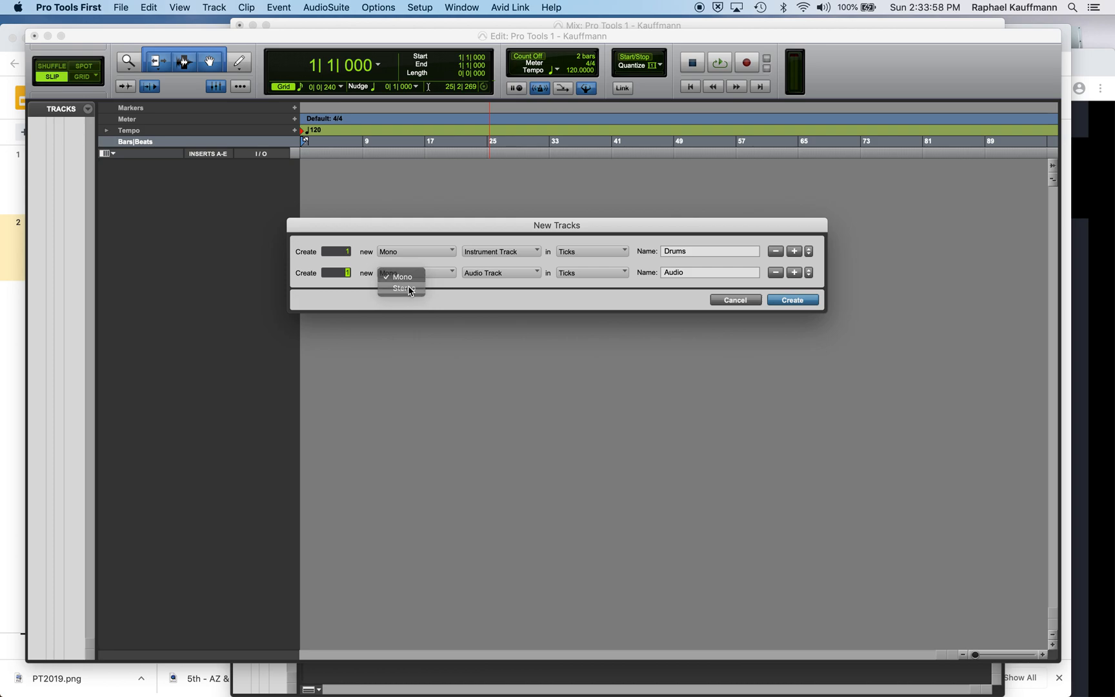
{"action": "left_click", "coordinate": [507, 275]}
{"action": "left_click", "coordinate": [511, 304]}
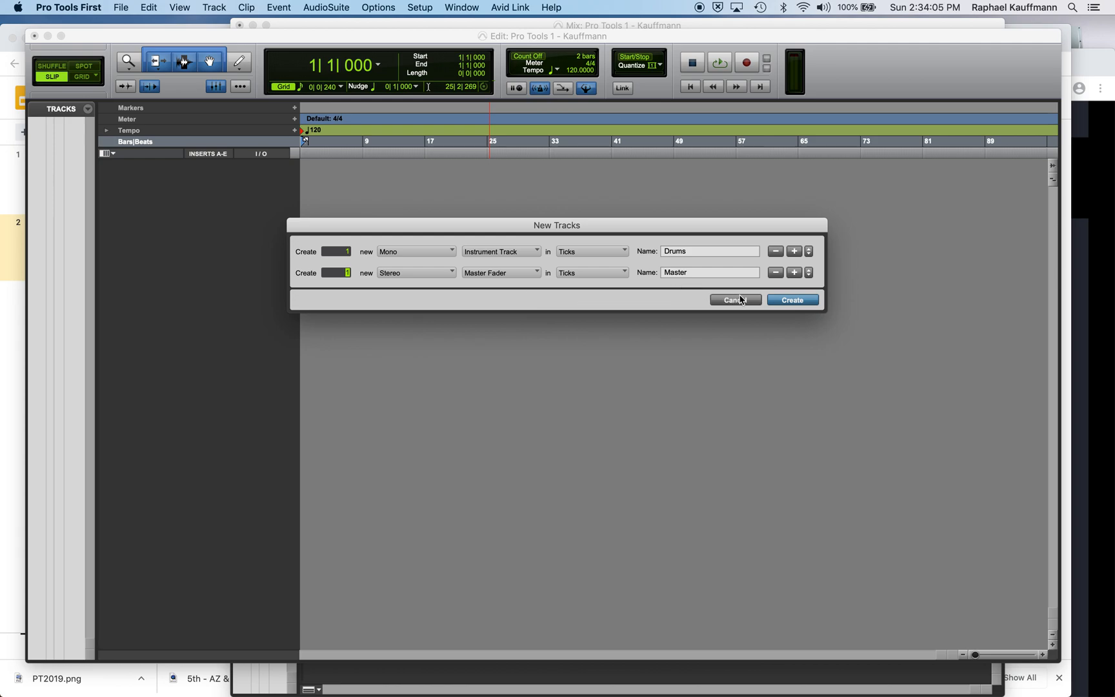
{"action": "left_click", "coordinate": [808, 301]}
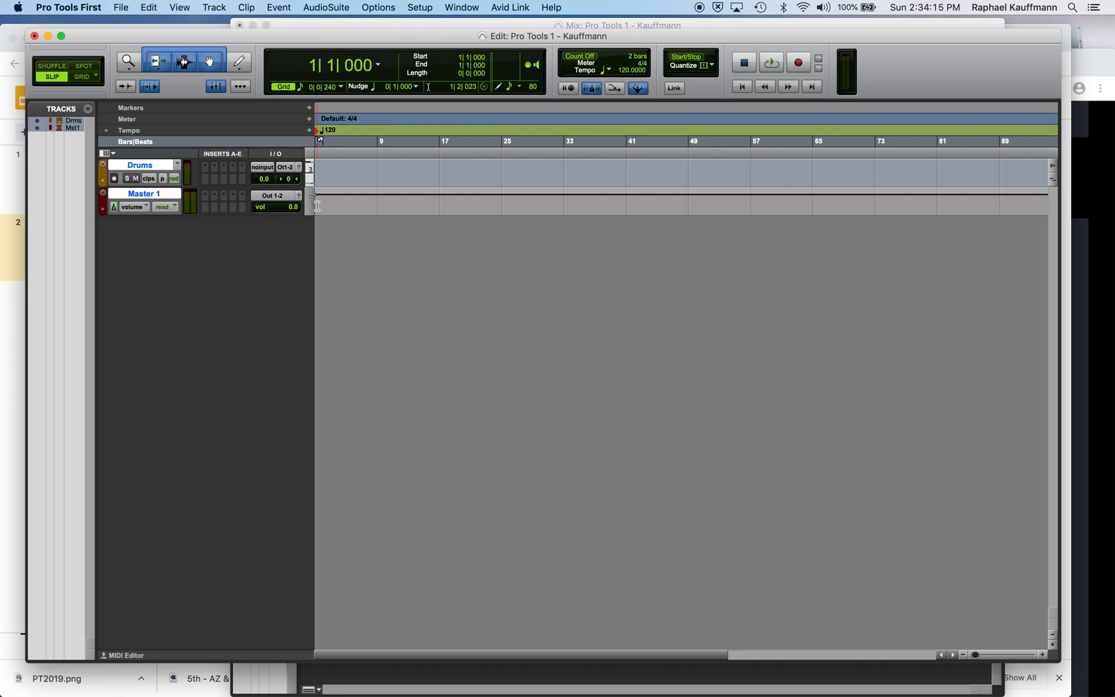
Step: Increase the heights of the Drums and Master 1 tracks so that each lists its five insert slots vertically
{"action": "left_click", "coordinate": [310, 174]}
{"action": "left_click", "coordinate": [322, 190]}
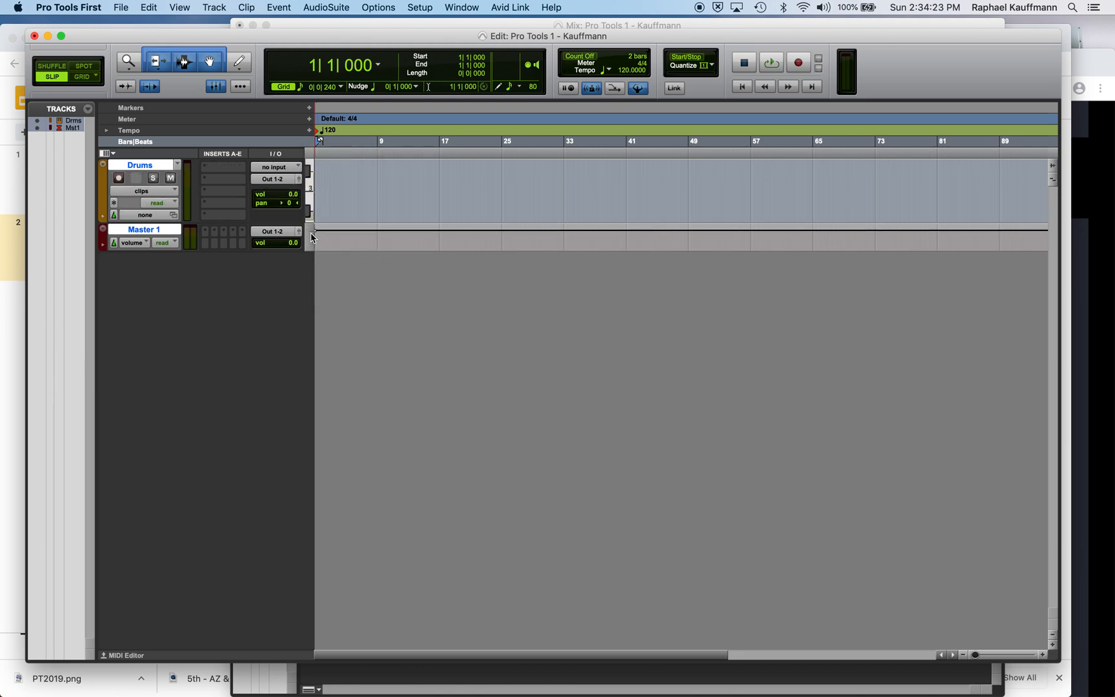
{"action": "left_click", "coordinate": [312, 234]}
{"action": "left_click", "coordinate": [323, 249]}
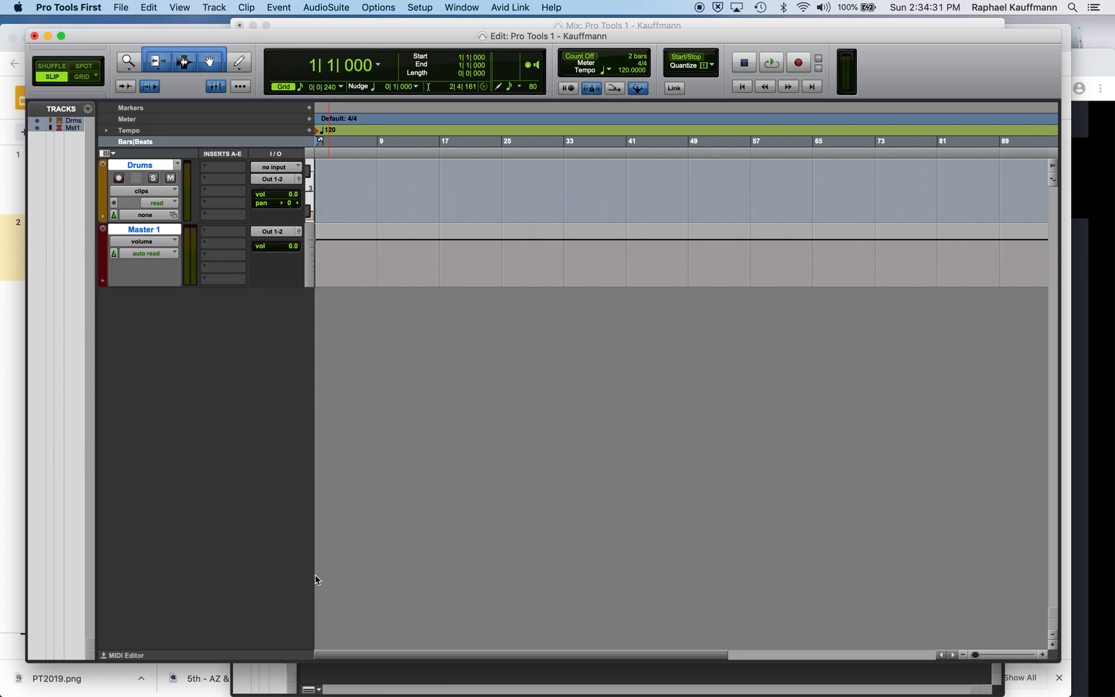
Step: Try a much taller display for the Drums track and return it to its previous height
{"action": "left_click", "coordinate": [309, 200]}
{"action": "left_click", "coordinate": [314, 219]}
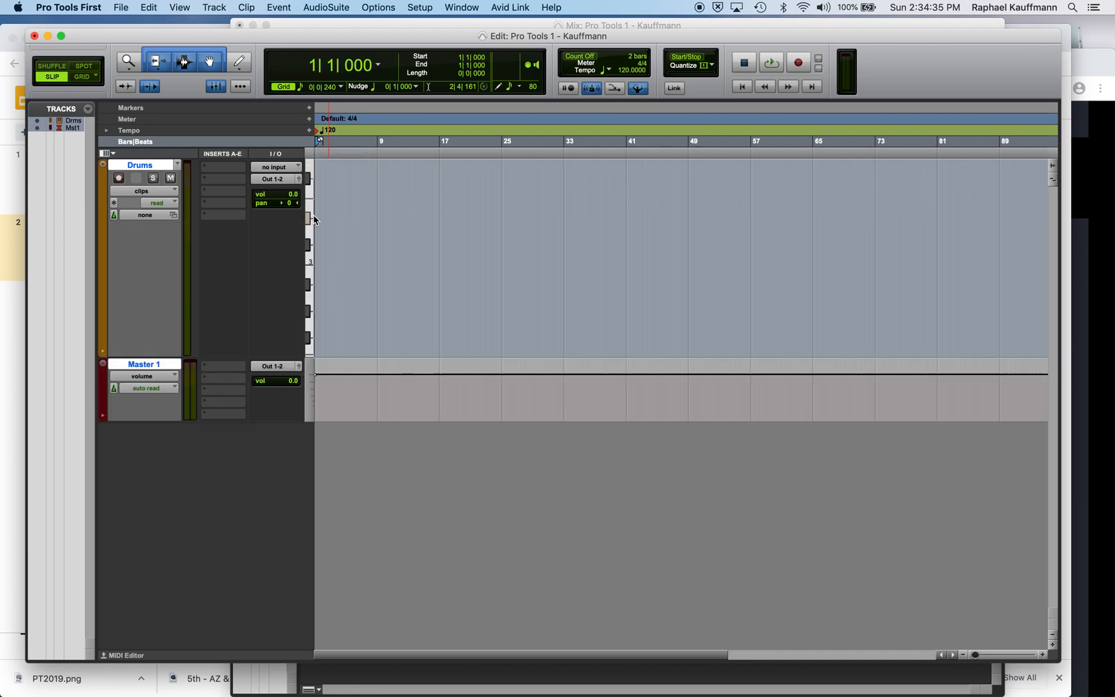
{"action": "left_click", "coordinate": [313, 214]}
{"action": "left_click", "coordinate": [320, 205]}
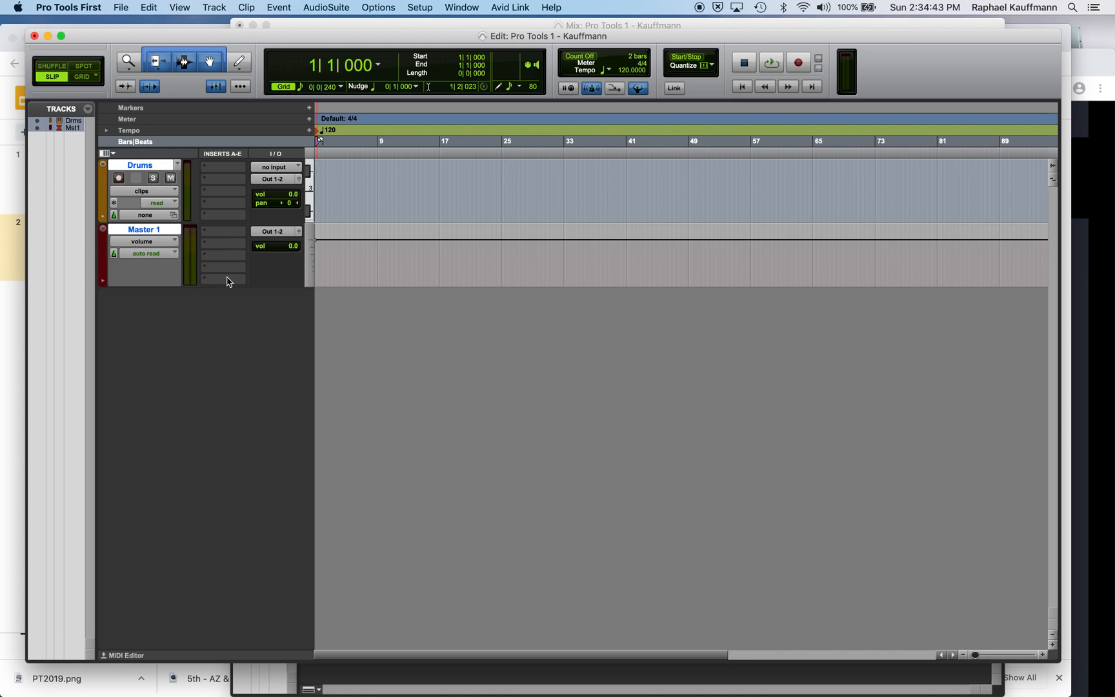
Step: Alternate between the Mix and Edit windows and look up the shortcut for switching between them
{"action": "key", "text": "super+equal"}
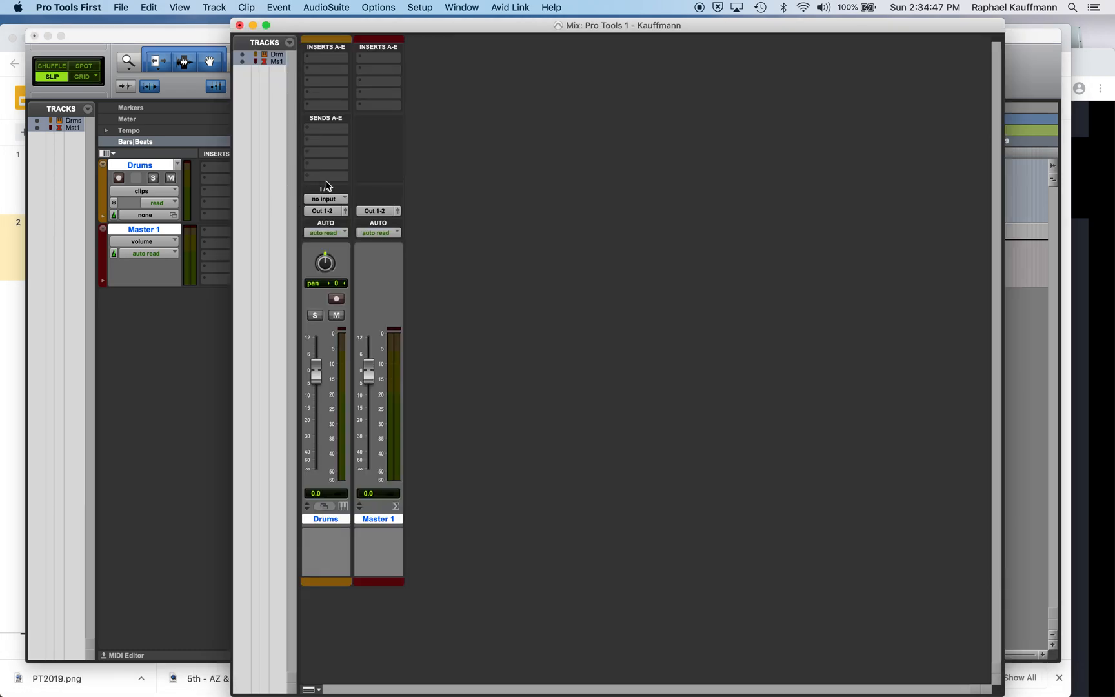
{"action": "left_click", "coordinate": [450, 6]}
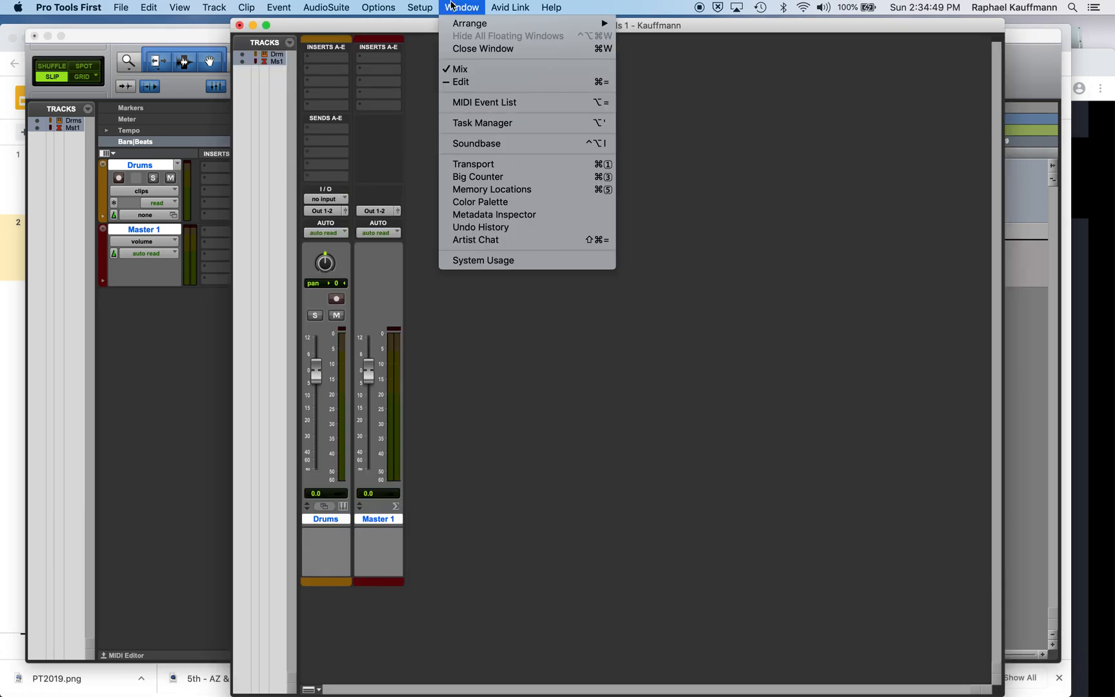
{"action": "left_click", "coordinate": [463, 83]}
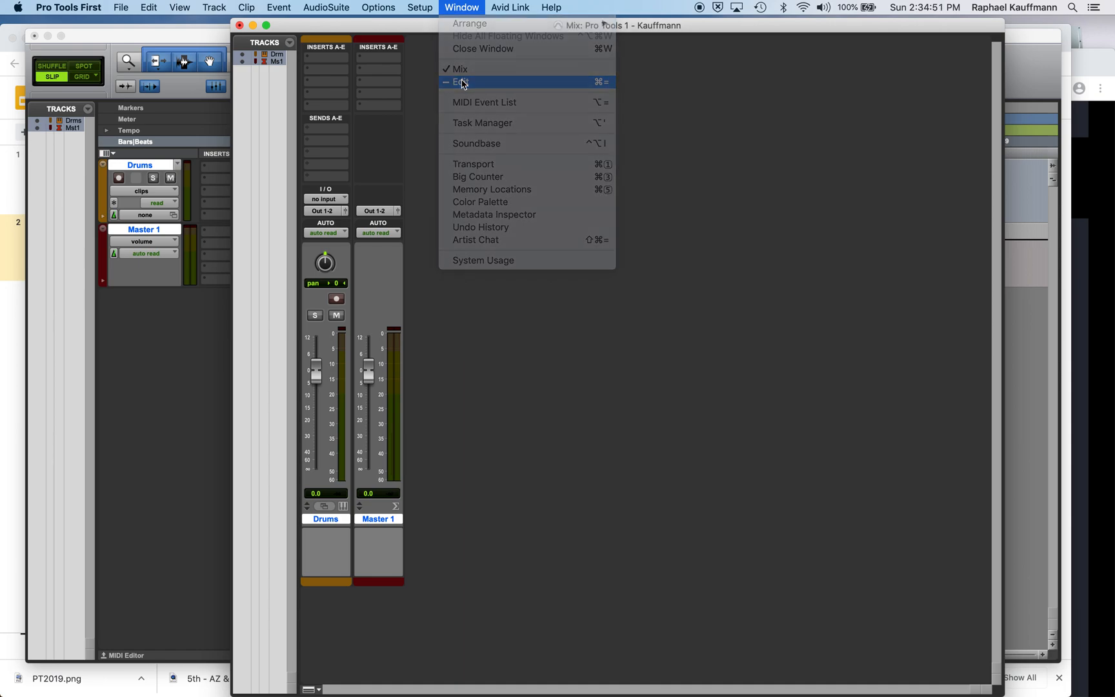
{"action": "left_click", "coordinate": [468, 7]}
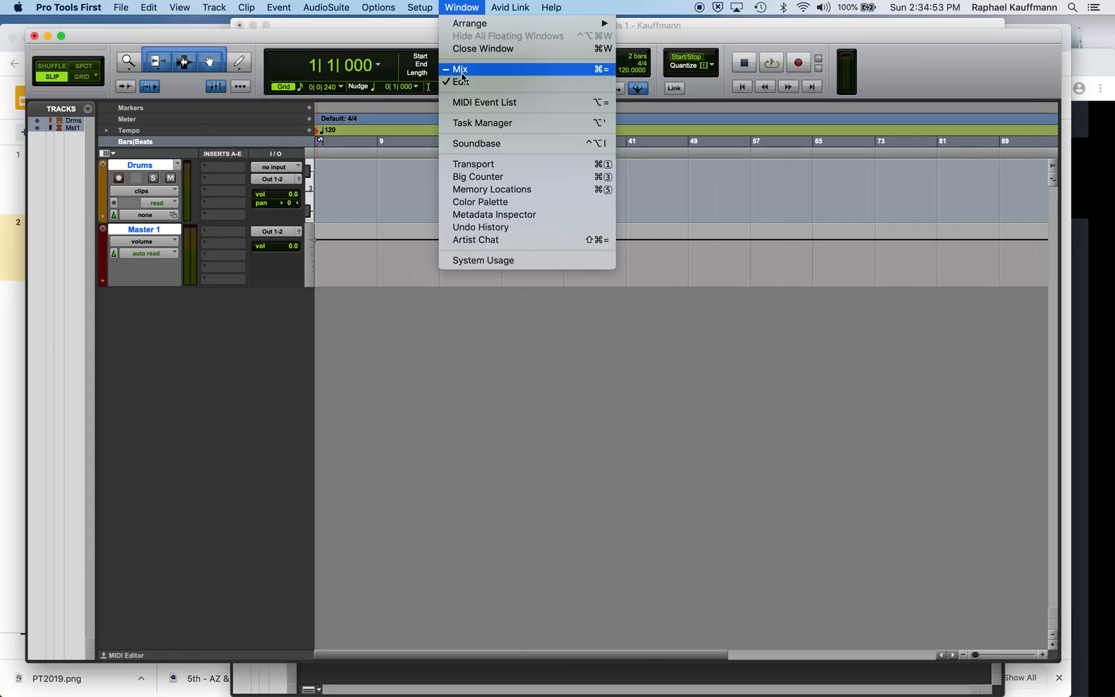
{"action": "left_click", "coordinate": [462, 83]}
{"action": "left_click", "coordinate": [462, 8]}
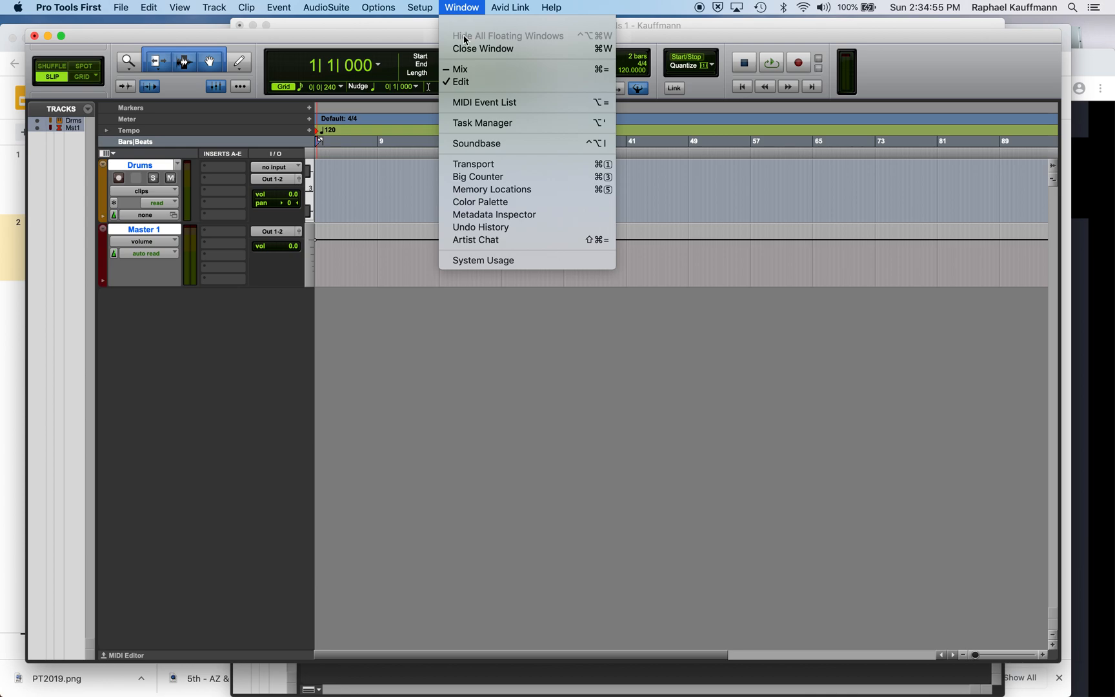
{"action": "left_click", "coordinate": [458, 68]}
{"action": "left_click", "coordinate": [449, 11]}
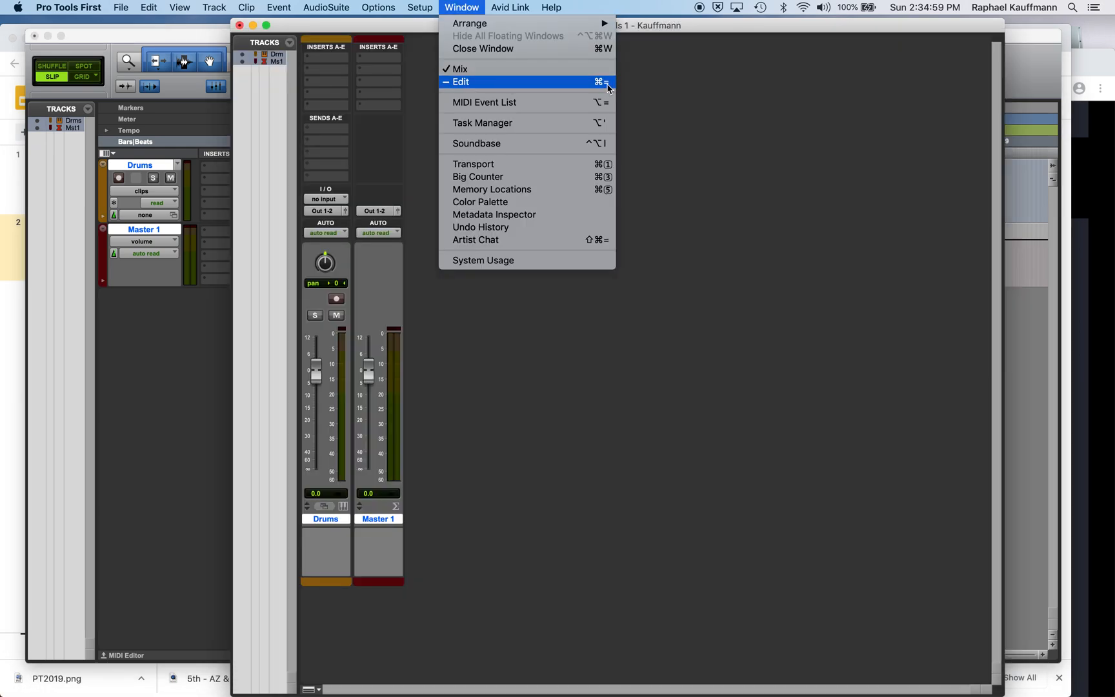
{"action": "left_click", "coordinate": [685, 121]}
Step: Toggle repeatedly between the Edit and Mix windows to compare their track views, finishing in the Edit window
{"action": "key", "text": "super+equal"}
{"action": "key", "text": "super+equal"}
{"action": "key", "text": "super+equal"}
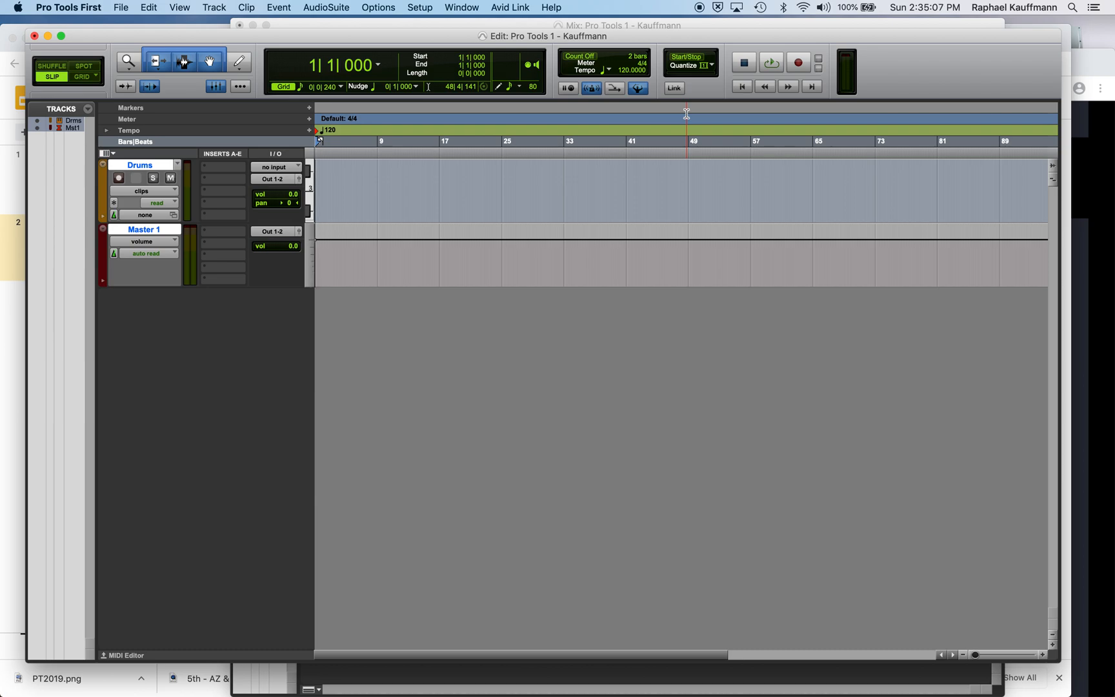
{"action": "key", "text": "super+equal"}
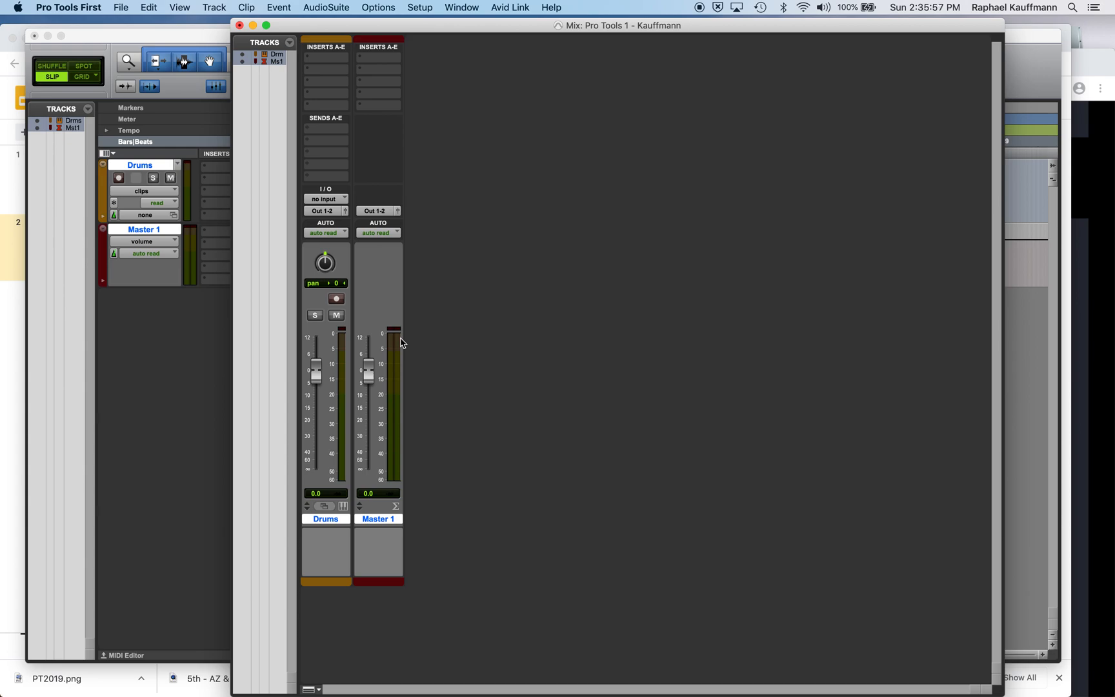
{"action": "left_click", "coordinate": [198, 381]}
Step: Check the goals slide in Chrome, return to Pro Tools First and create a click track
{"action": "key", "text": "super+Tab"}
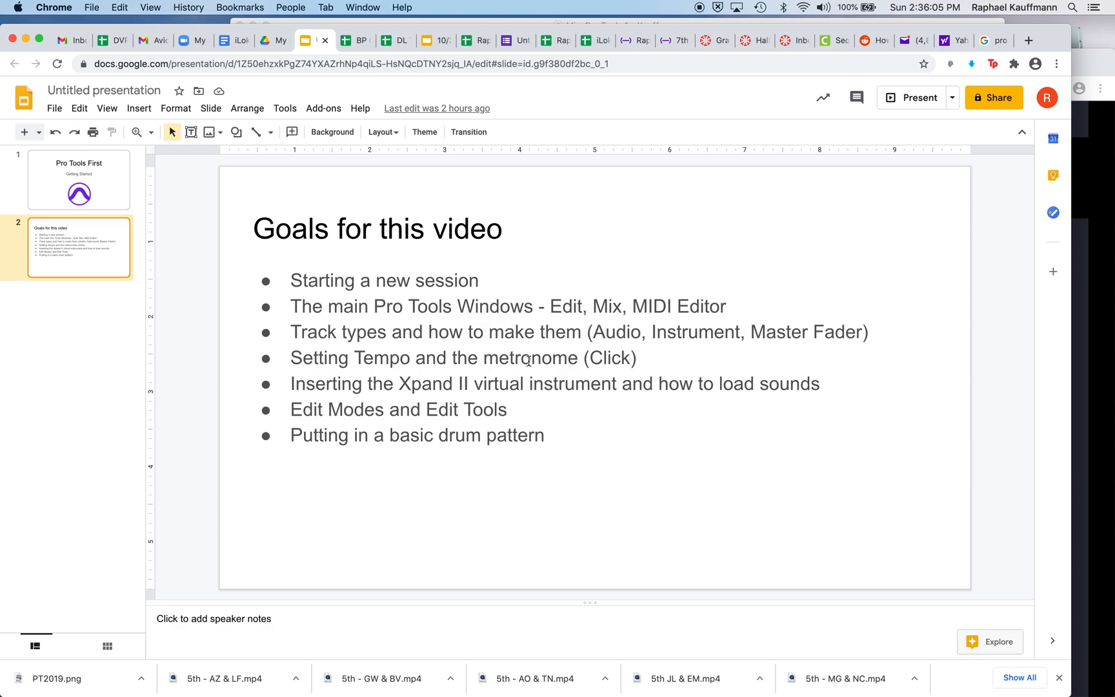
{"action": "key", "text": "super+Tab"}
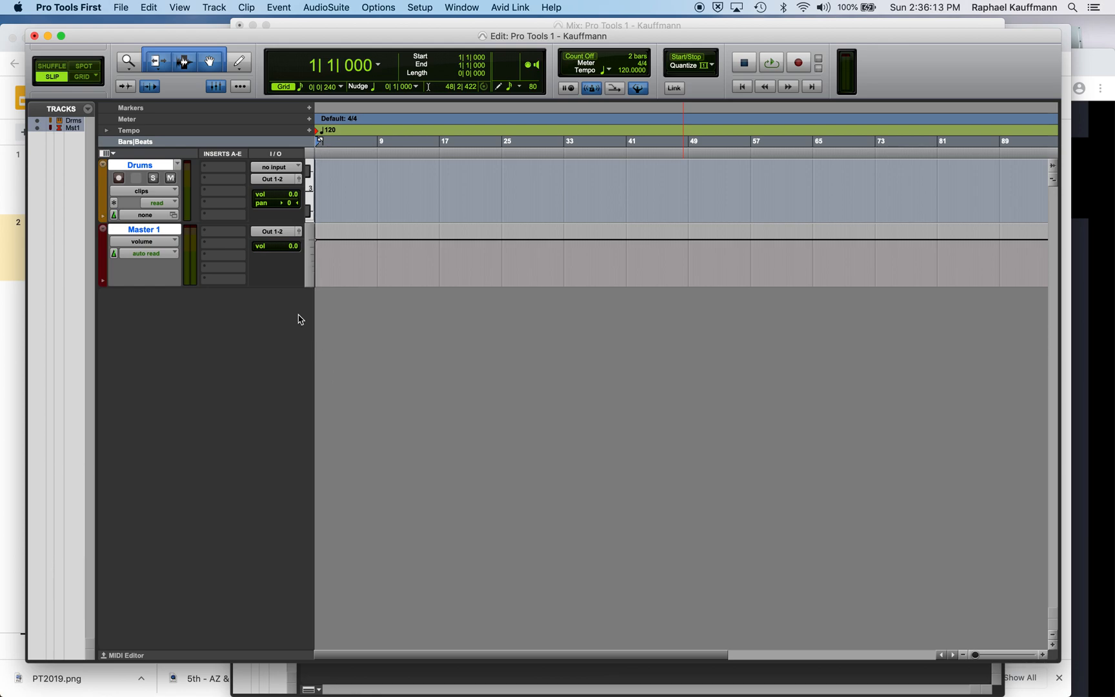
{"action": "left_click", "coordinate": [214, 8]}
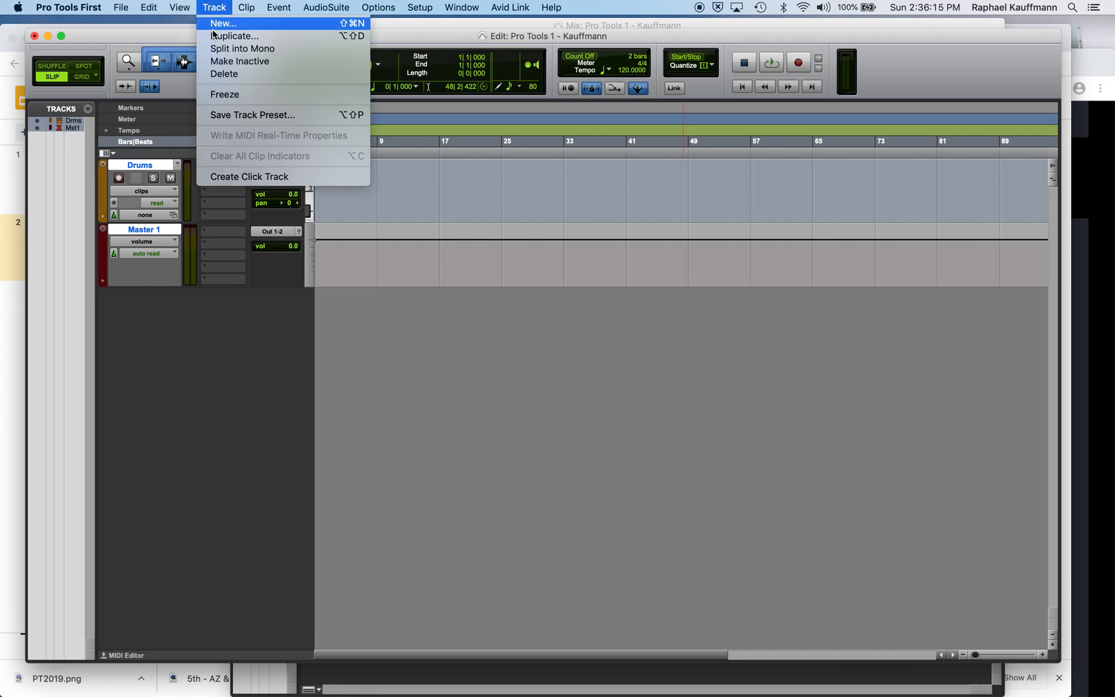
{"action": "left_click", "coordinate": [236, 181]}
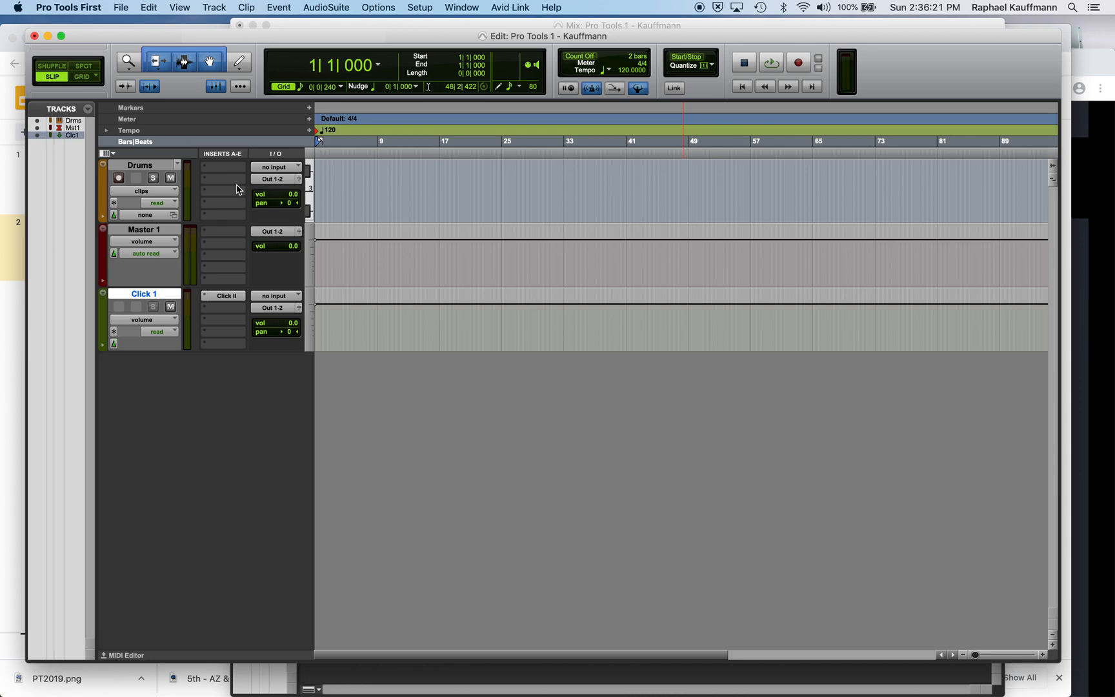
Step: Play the session to hear the click track, stop it and return to the session start
{"action": "left_click", "coordinate": [774, 68]}
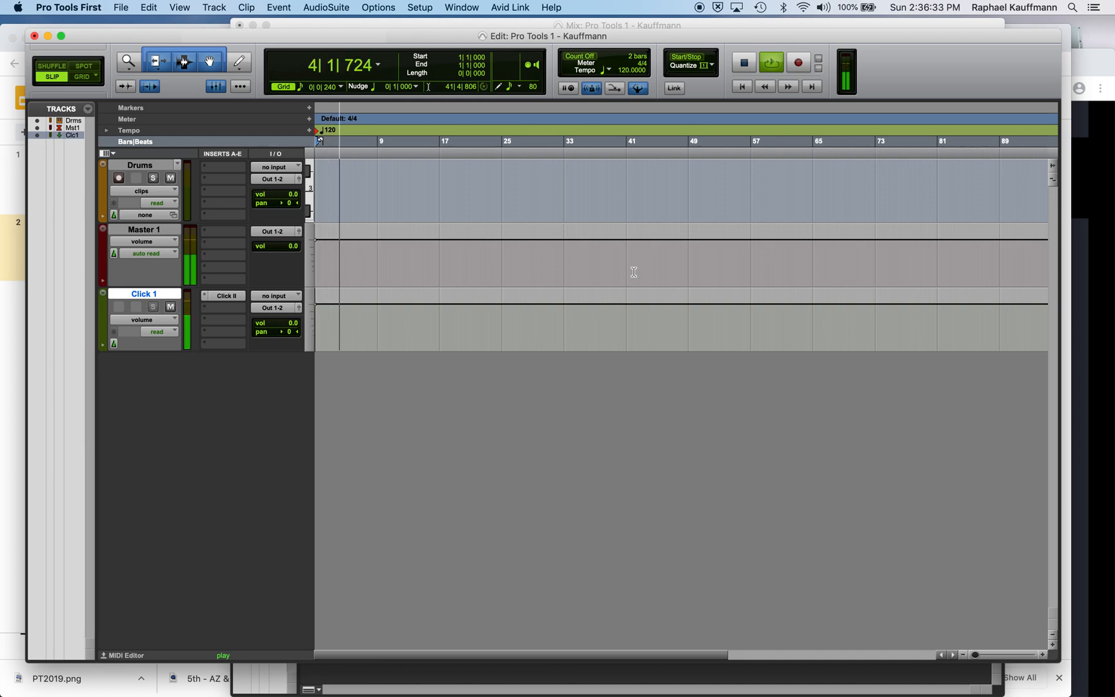
{"action": "key", "text": "space"}
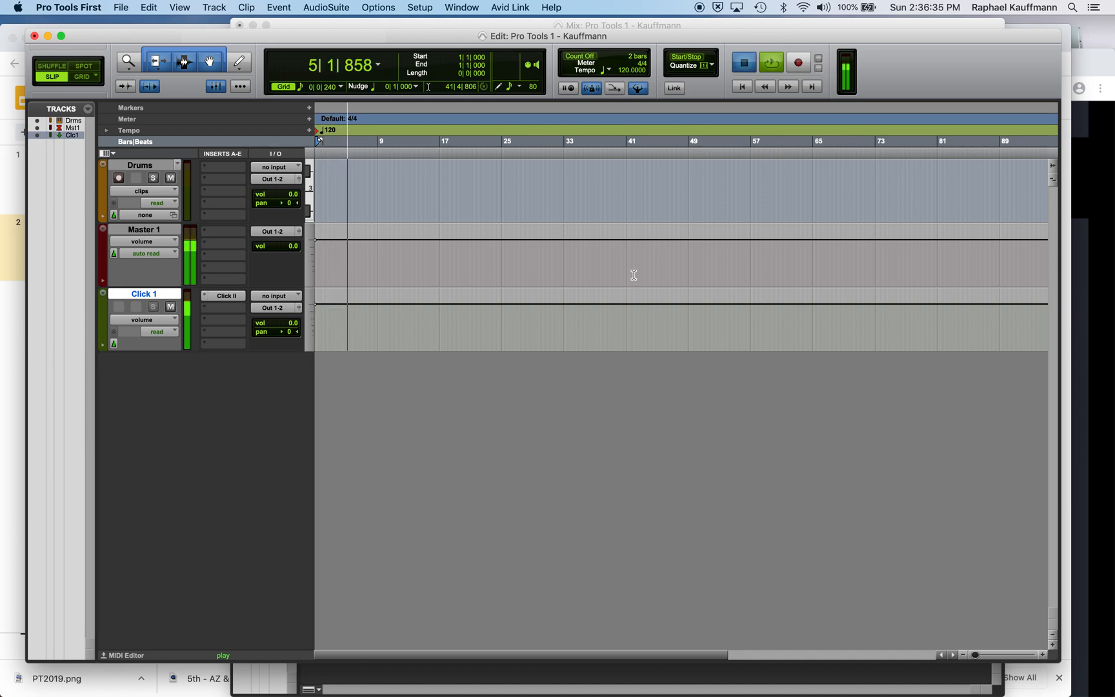
{"action": "key", "text": "Return"}
Step: Zoom the timeline horizontally in and out to compare the views of whole bars and individual beats
{"action": "key", "text": "super+]"}
{"action": "key", "text": "super+]"}
{"action": "key", "text": "super+]"}
{"action": "key", "text": "super+]"}
{"action": "key", "text": "super+]"}
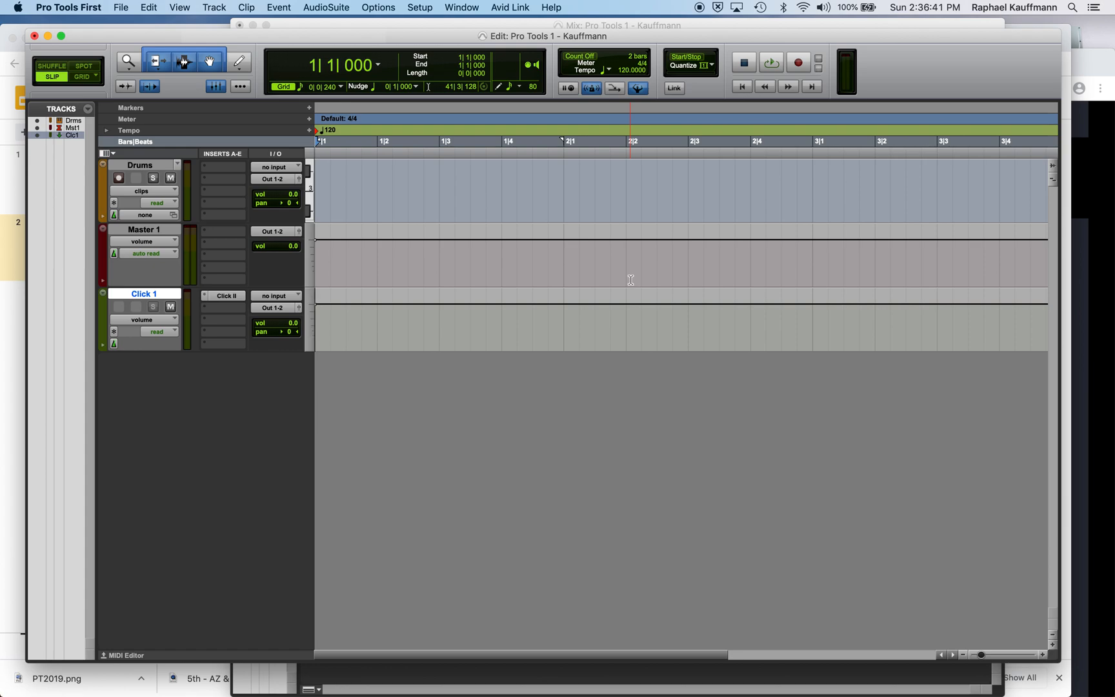
{"action": "key", "text": "super+["}
{"action": "key", "text": "super+["}
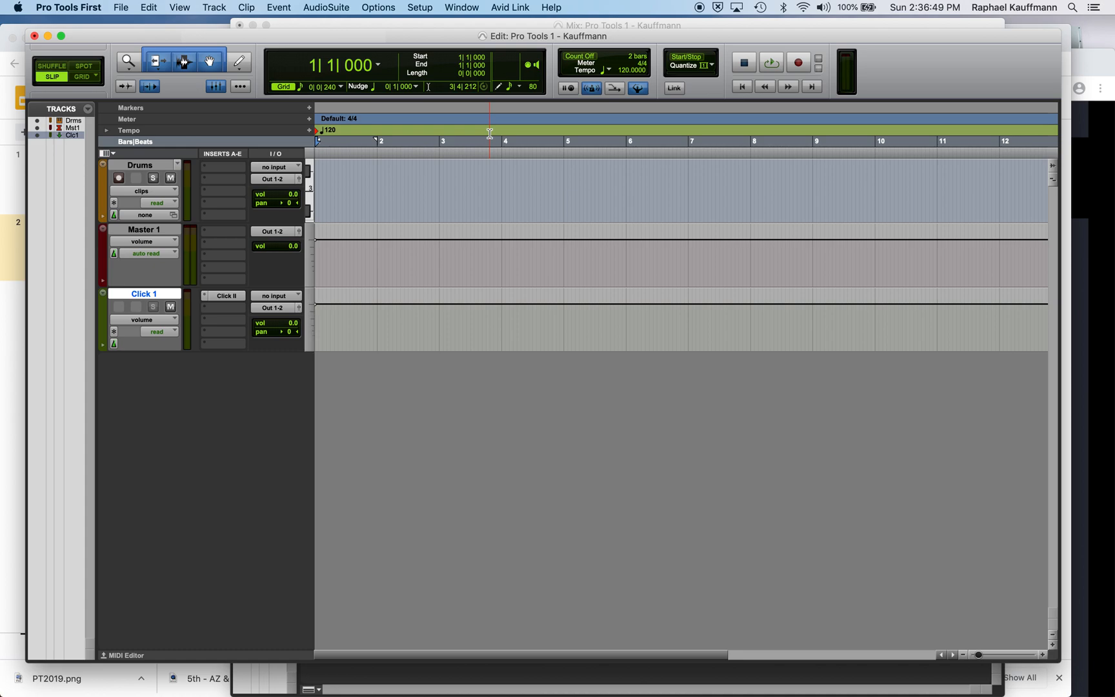
{"action": "key", "text": "super+]"}
{"action": "key", "text": "super+]"}
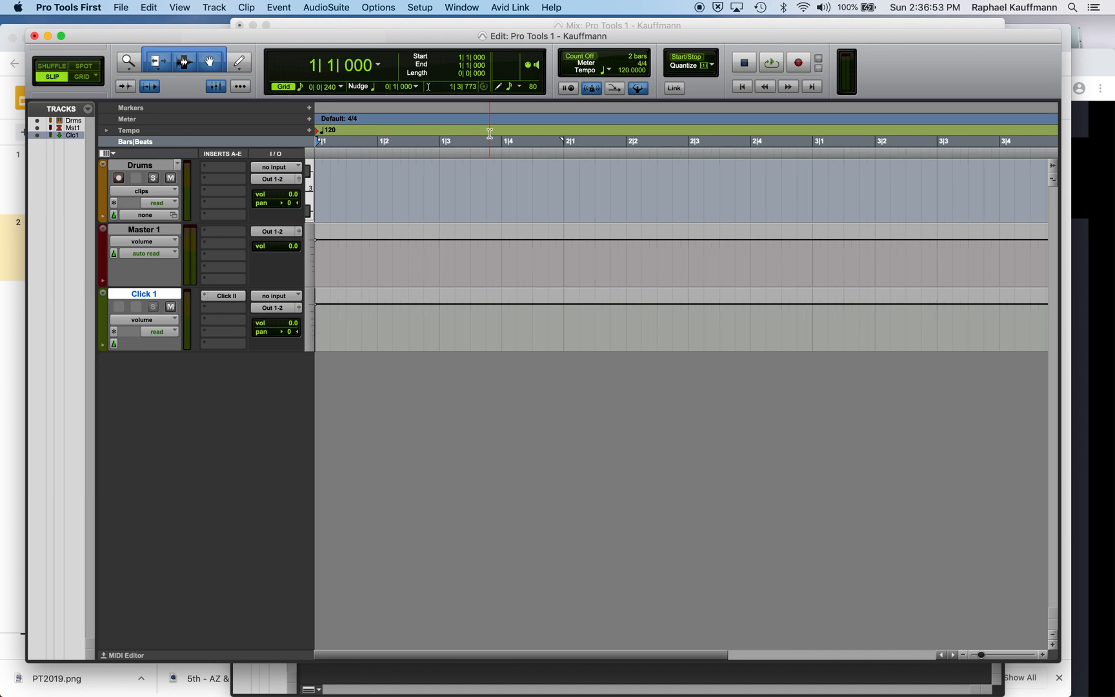
Step: Magnify the area around beats 2 to 4 of bar 1 with the Zoom tool, zoom back out and reactivate the Smart Tool
{"action": "left_click", "coordinate": [129, 62]}
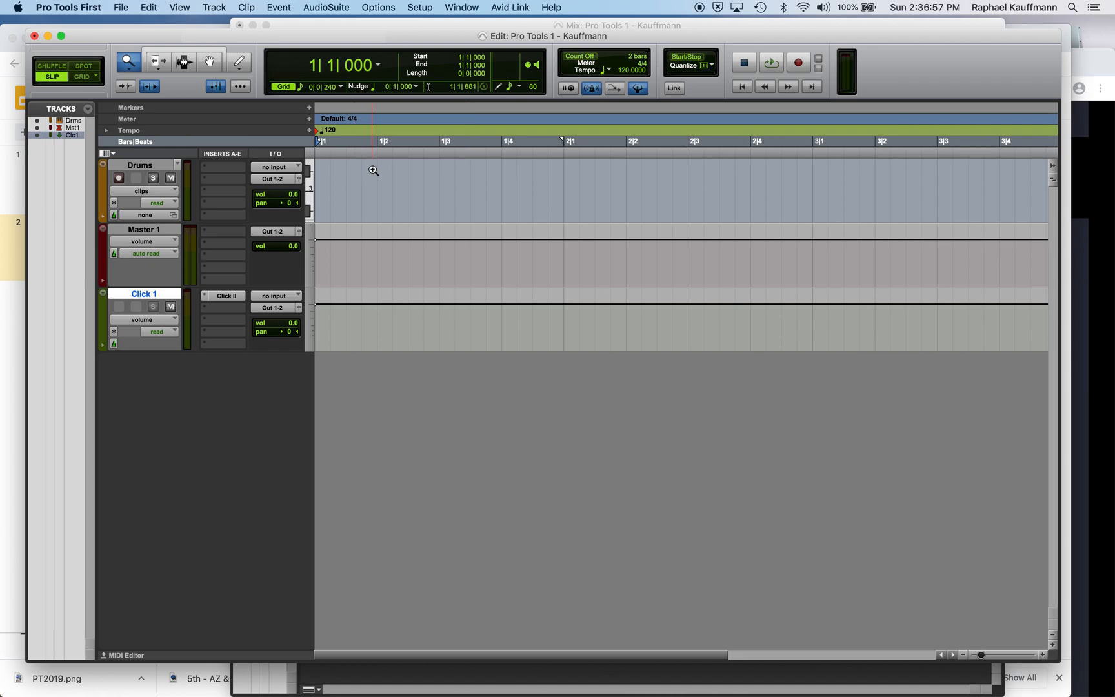
{"action": "left_click_drag", "start_coordinate": [378, 169], "coordinate": [545, 172]}
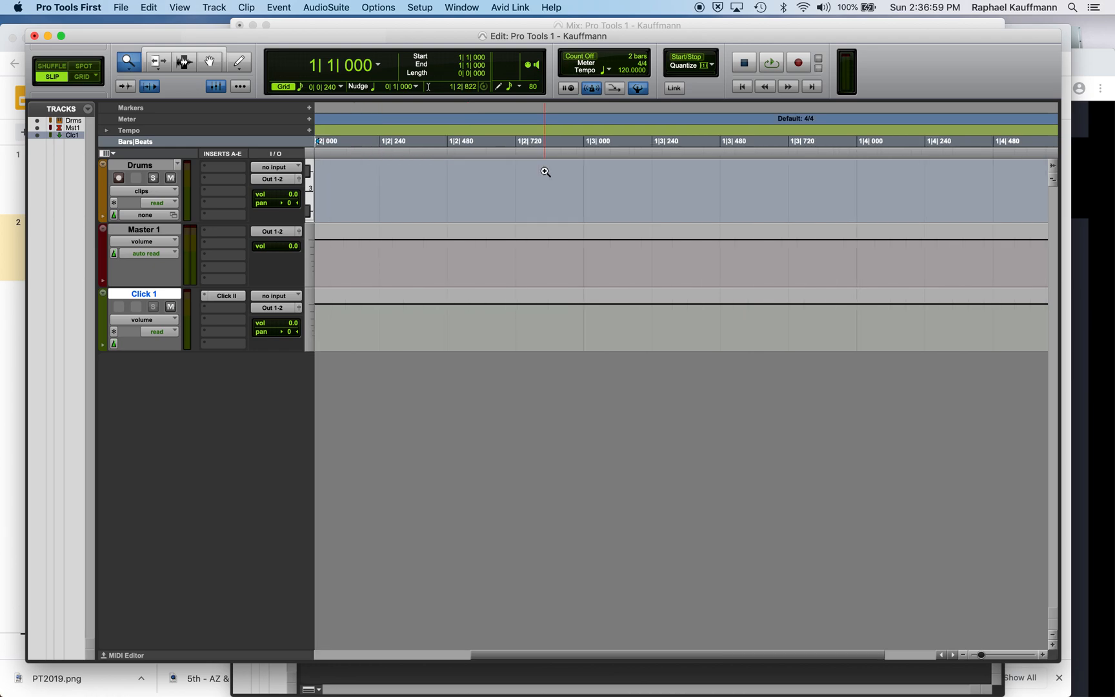
{"action": "left_click", "coordinate": [545, 172], "text": "alt"}
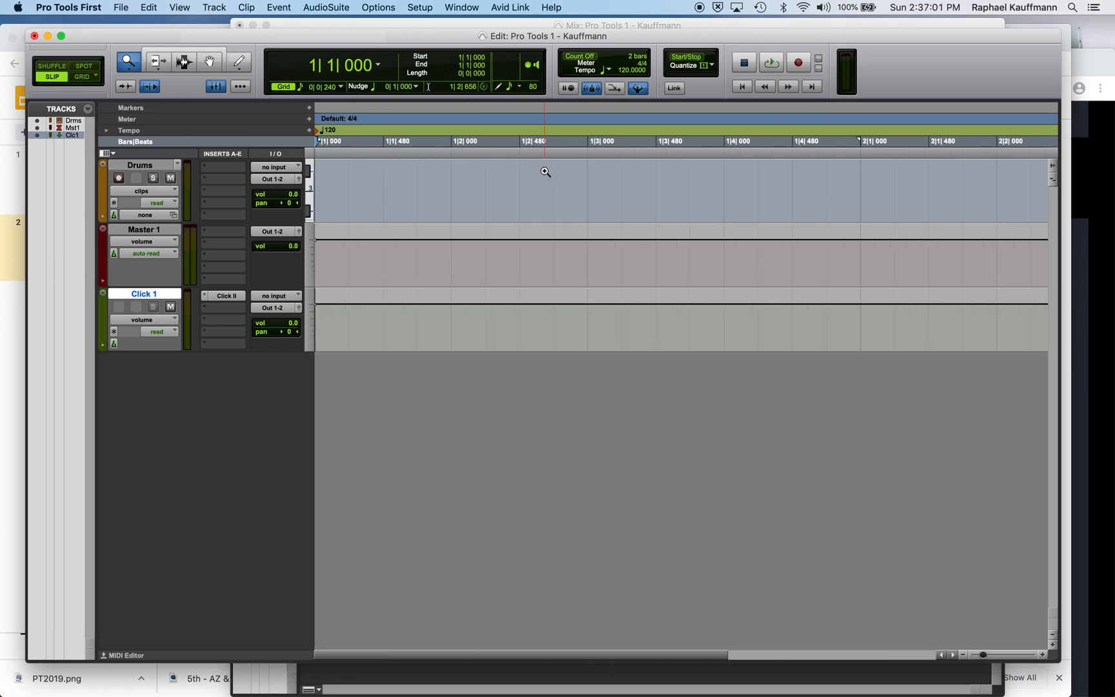
{"action": "left_click", "coordinate": [166, 53]}
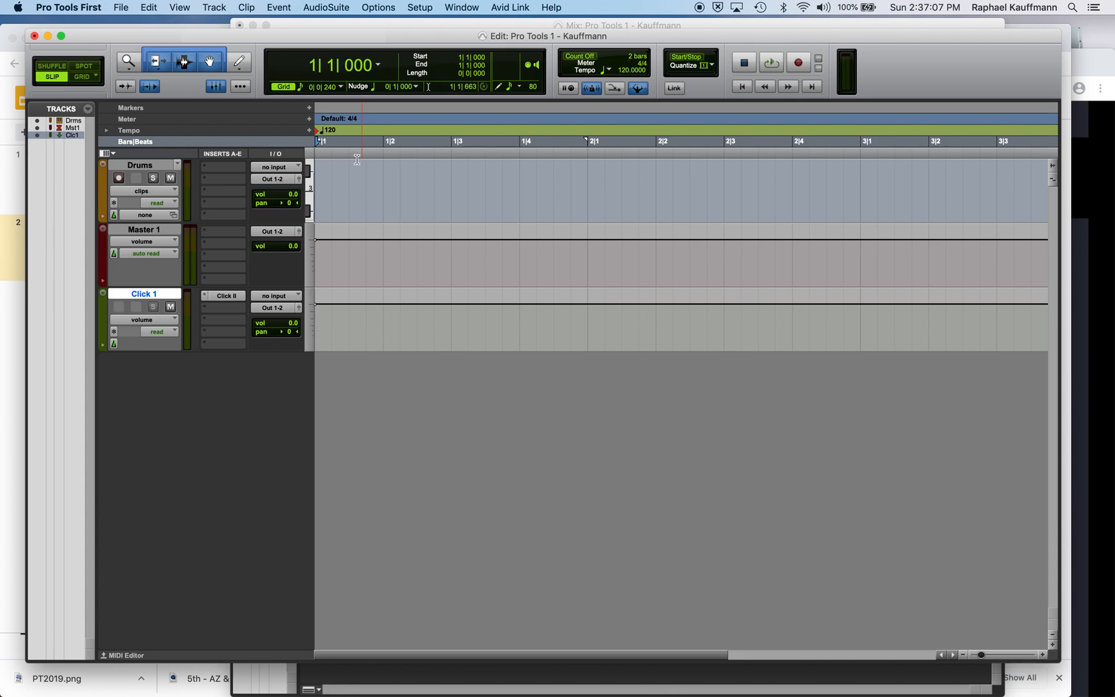
Step: Try selecting bar 1 and bar 2 in turn across all tracks with the timeline zoomed out, and clear the selection
{"action": "key", "text": "r"}
{"action": "left_click_drag", "start_coordinate": [448, 155], "coordinate": [309, 148]}
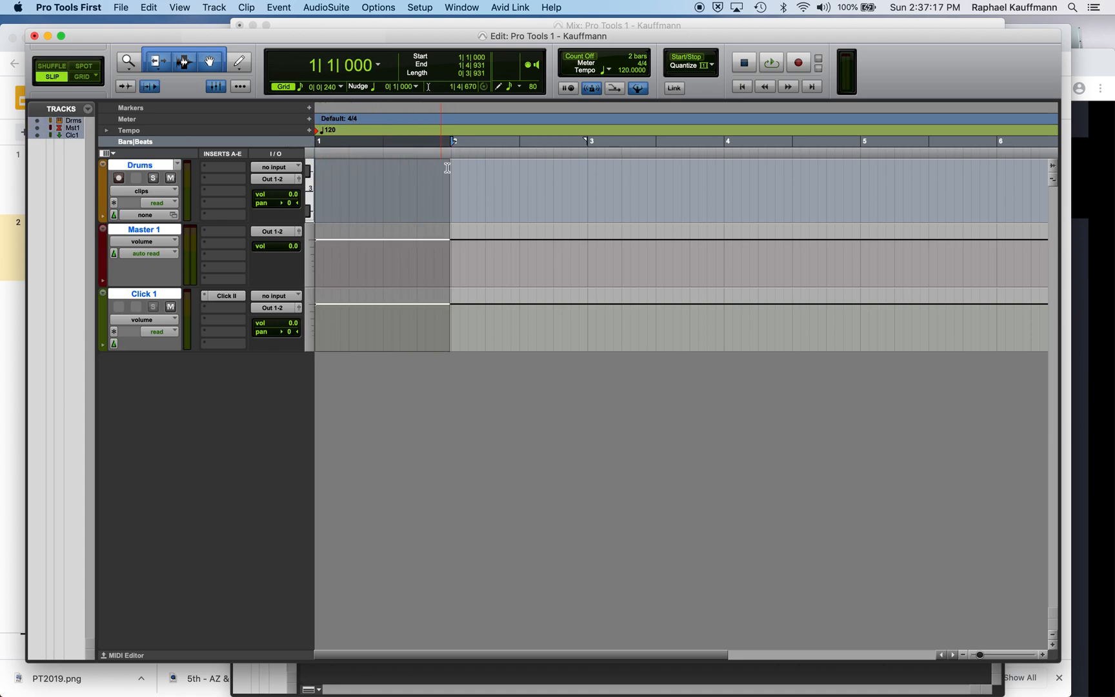
{"action": "left_click_drag", "start_coordinate": [449, 155], "coordinate": [587, 155]}
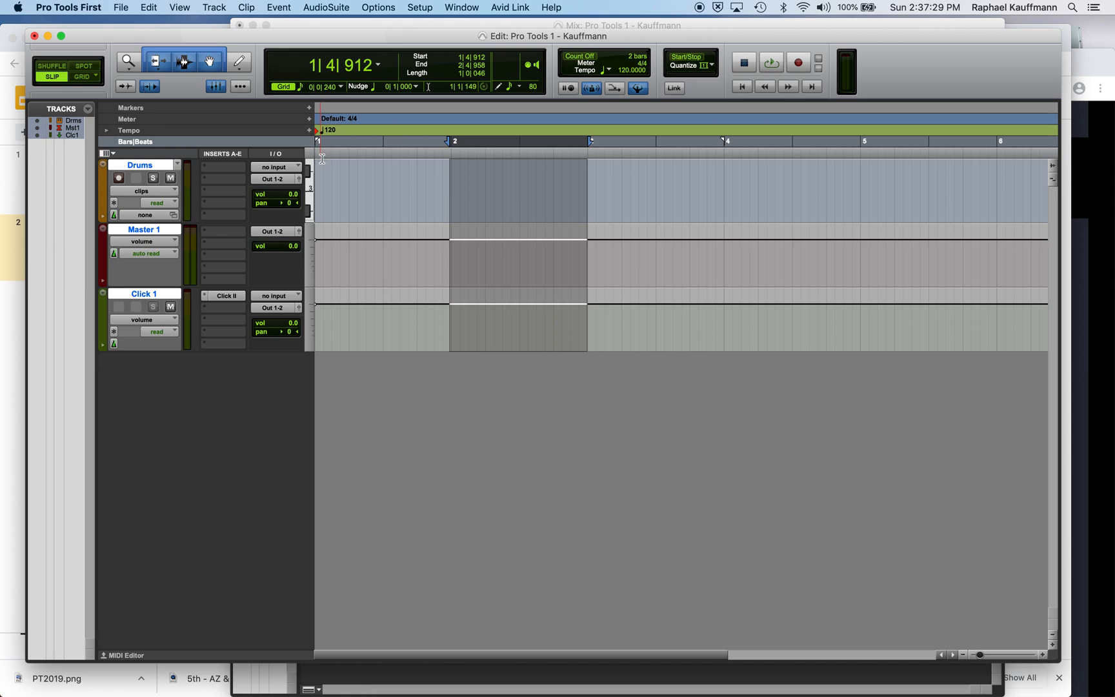
{"action": "left_click", "coordinate": [348, 160]}
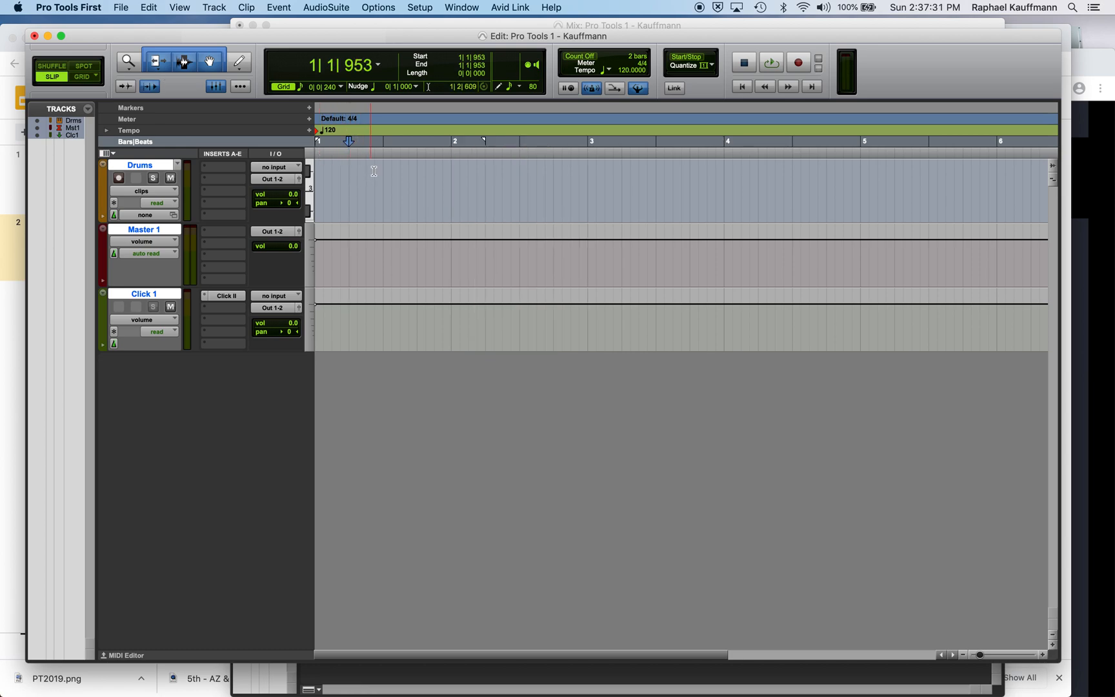
Step: Place the edit cursor on successive beats of bar 1 in the Drums track, ending near the start of bar 2
{"action": "left_click", "coordinate": [418, 182]}
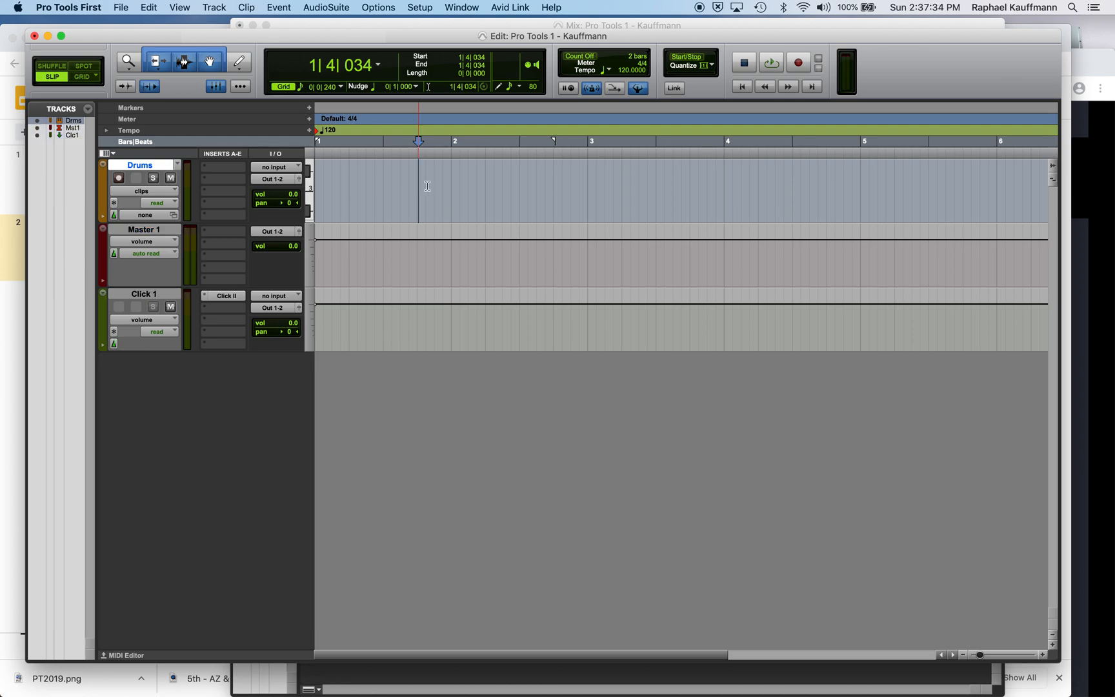
{"action": "left_click", "coordinate": [348, 170]}
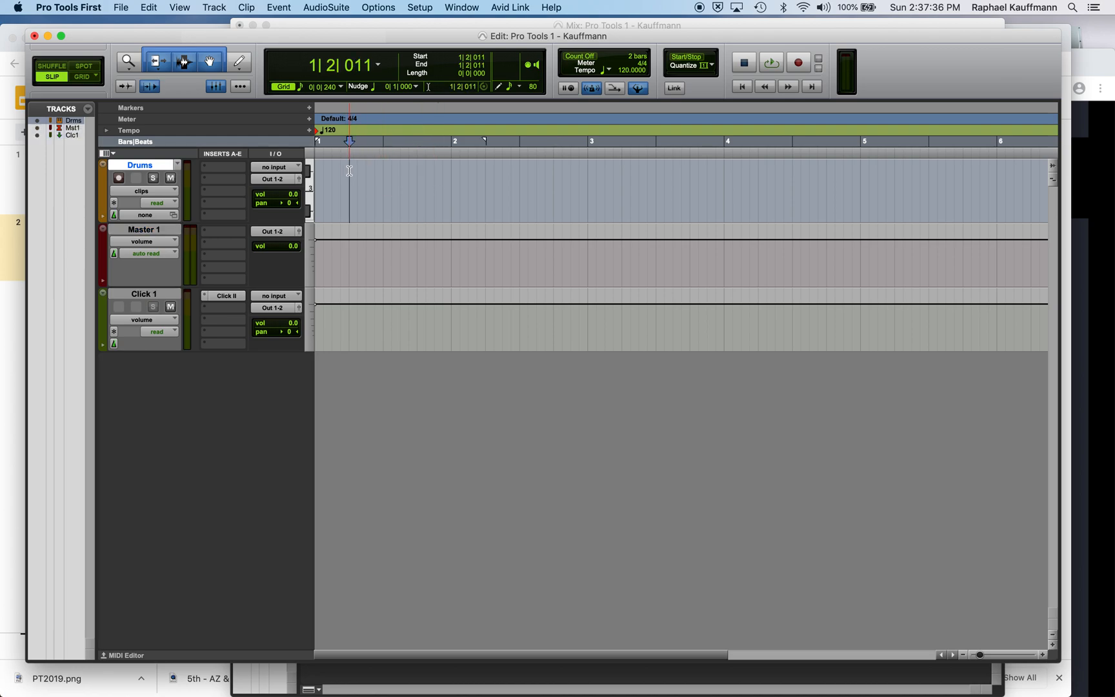
{"action": "left_click", "coordinate": [383, 174]}
{"action": "left_click", "coordinate": [418, 175]}
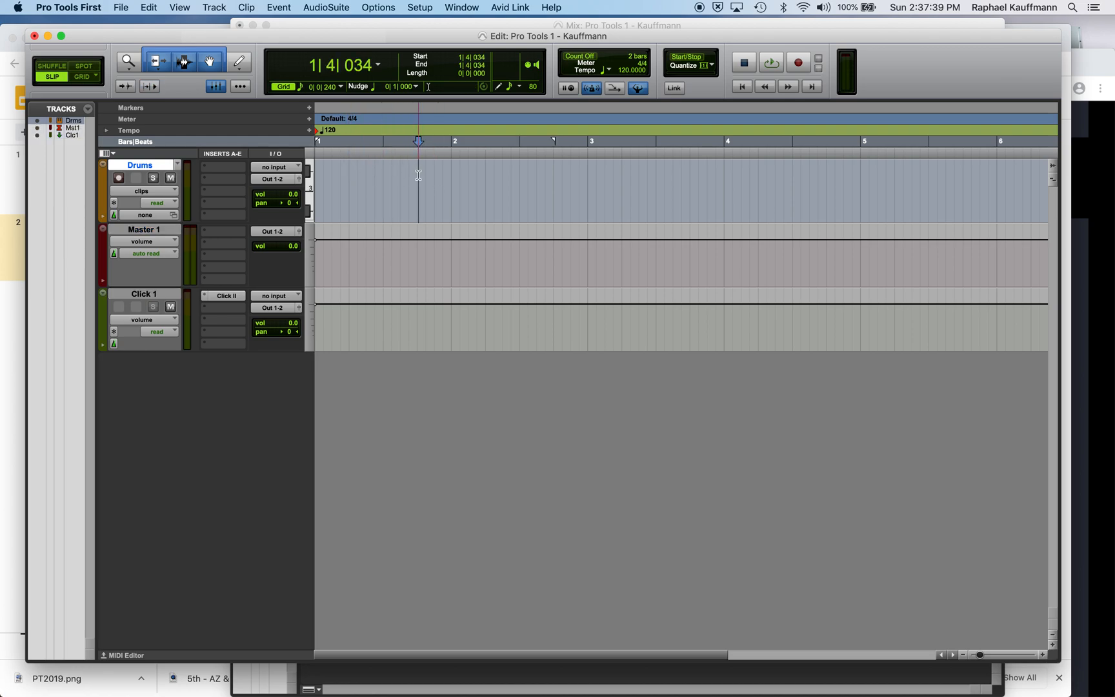
{"action": "left_click", "coordinate": [451, 176]}
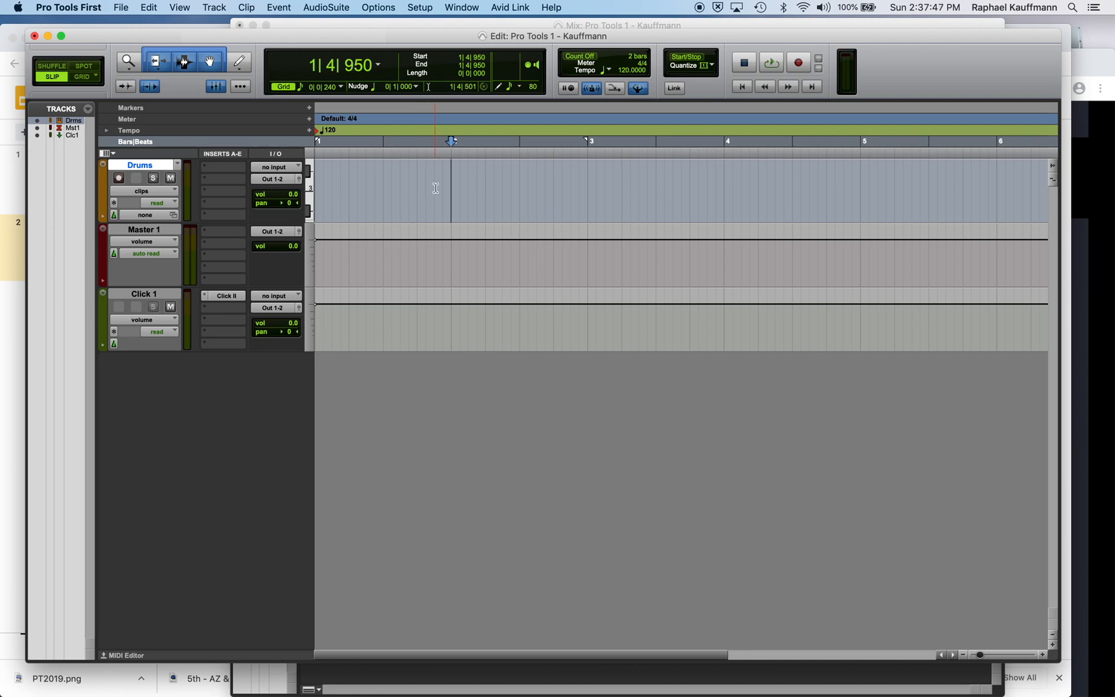
Step: Compare the Slip and Grid edit modes and leave the Edit window in Grid mode
{"action": "left_click", "coordinate": [87, 79]}
{"action": "left_click", "coordinate": [97, 84]}
{"action": "left_click", "coordinate": [54, 78]}
{"action": "left_click", "coordinate": [82, 78]}
Step: Review the goals slide in Chrome, return to Pro Tools First and check which track columns the Edit window shows
{"action": "key", "text": "super+Tab"}
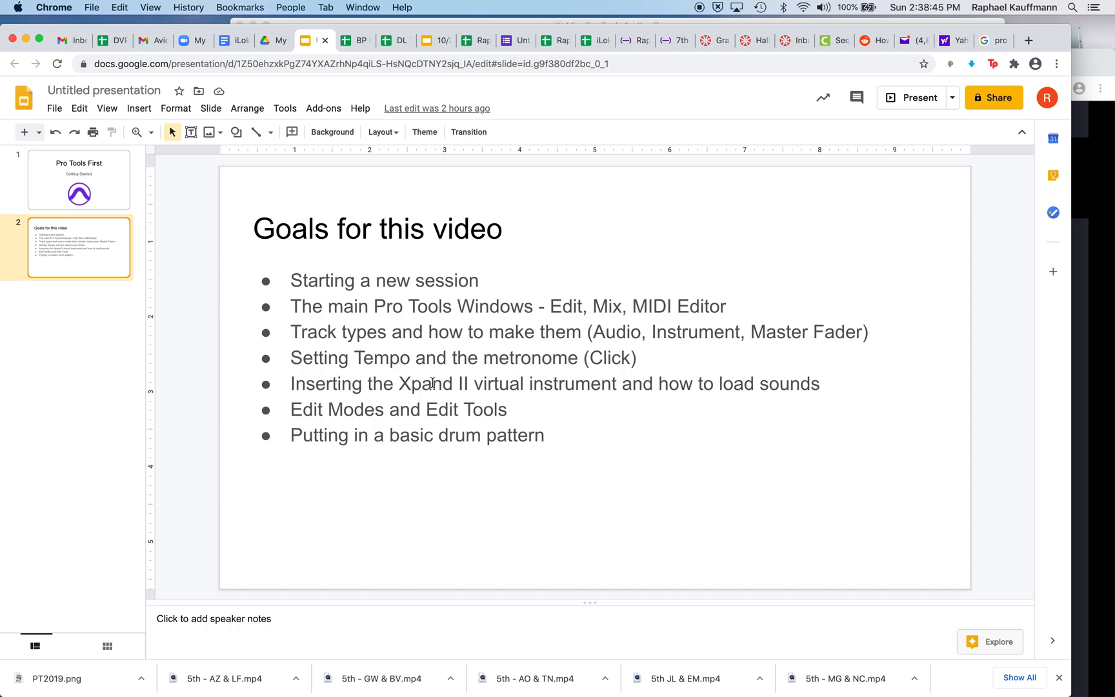
{"action": "key", "text": "super+Tab"}
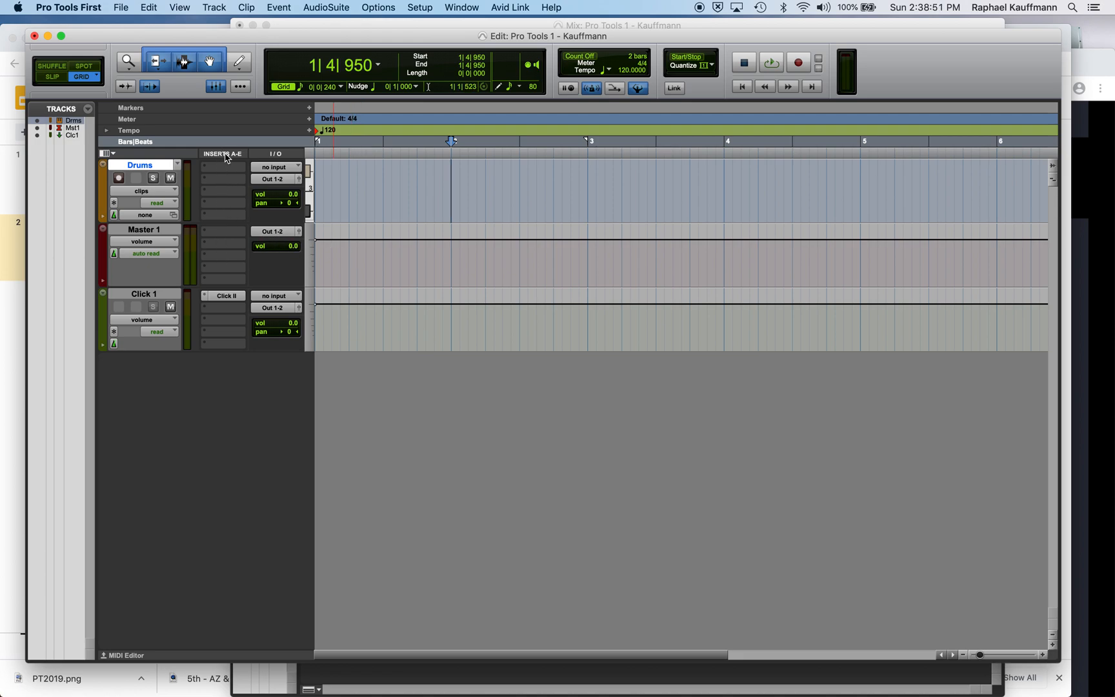
{"action": "left_click", "coordinate": [113, 155]}
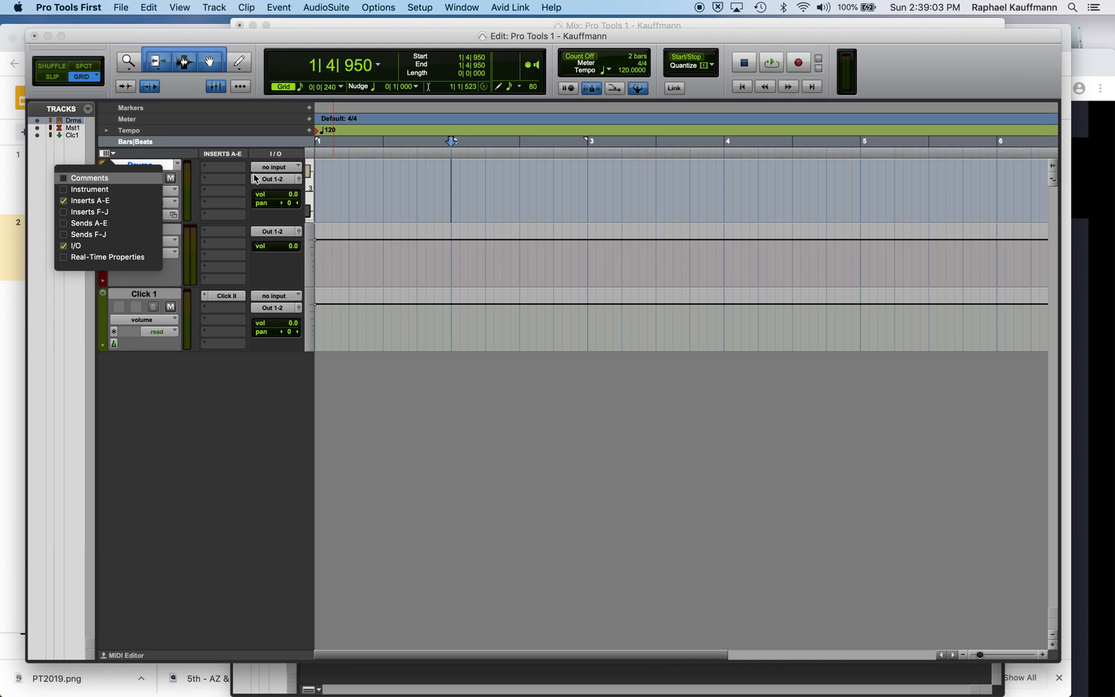
{"action": "left_click", "coordinate": [231, 156]}
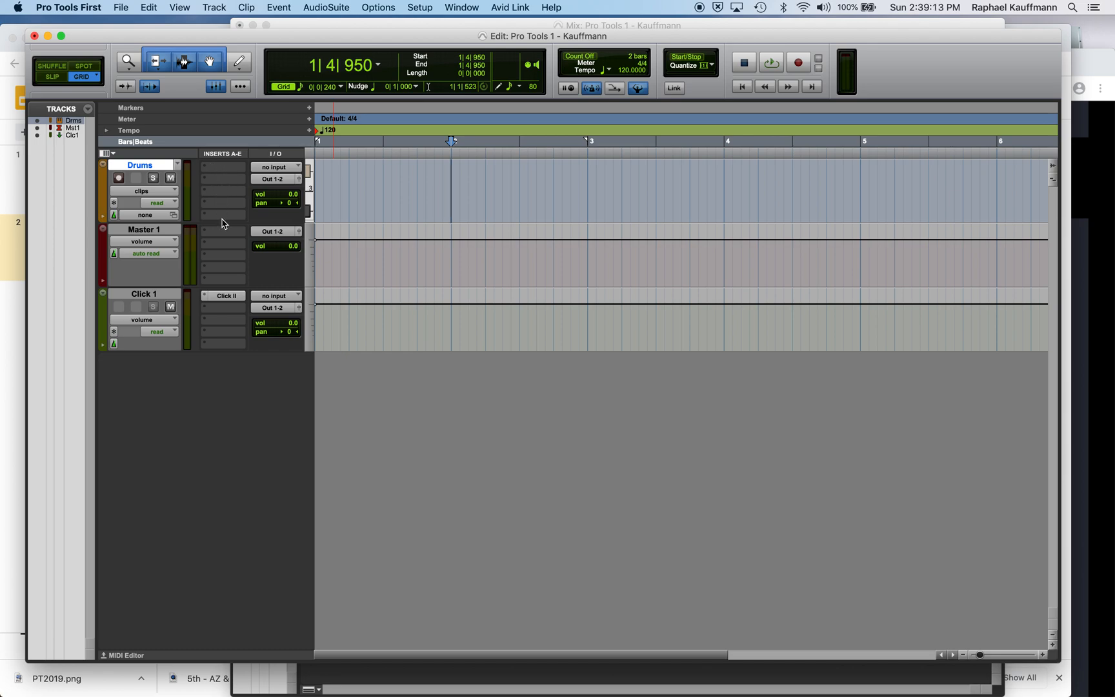
Step: Browse the plug-in categories for the Drums track's first insert, from EQ and Delay to Instrument, without loading any
{"action": "left_click", "coordinate": [225, 167]}
{"action": "mouse_move", "coordinate": [234, 169]}
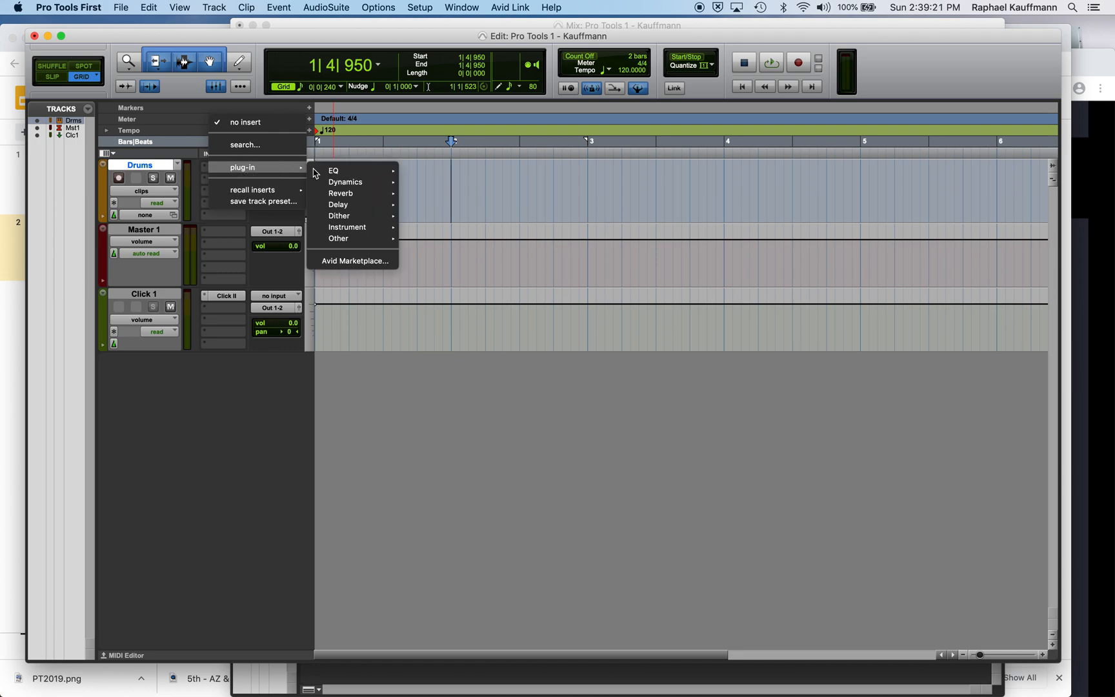
{"action": "mouse_move", "coordinate": [343, 171]}
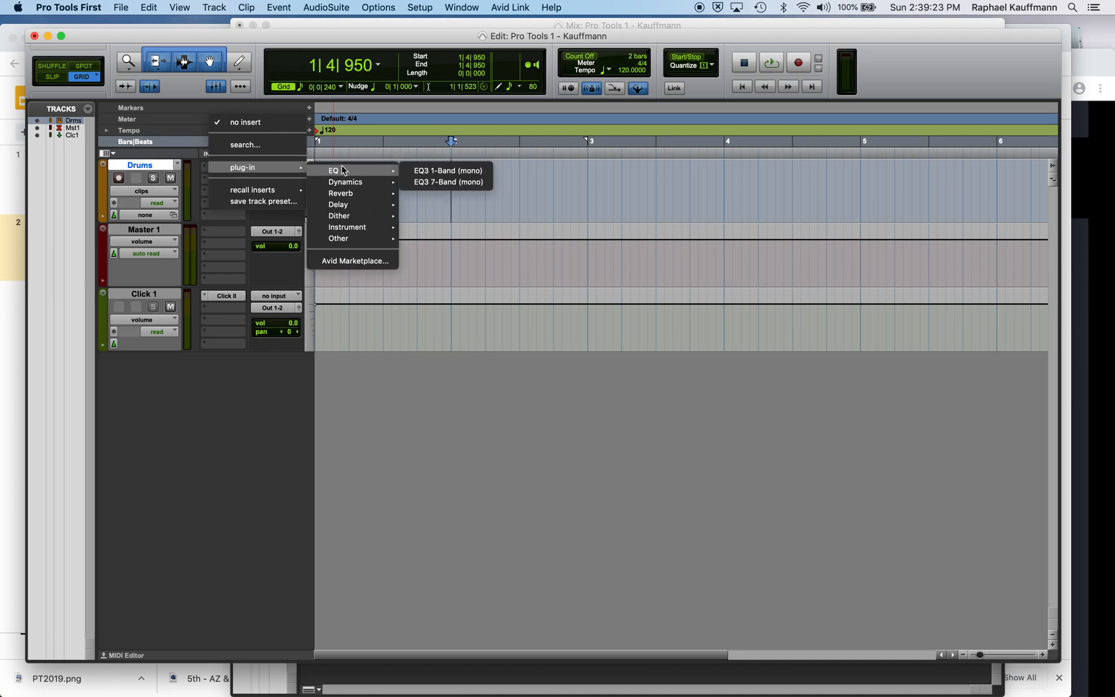
{"action": "mouse_move", "coordinate": [344, 206]}
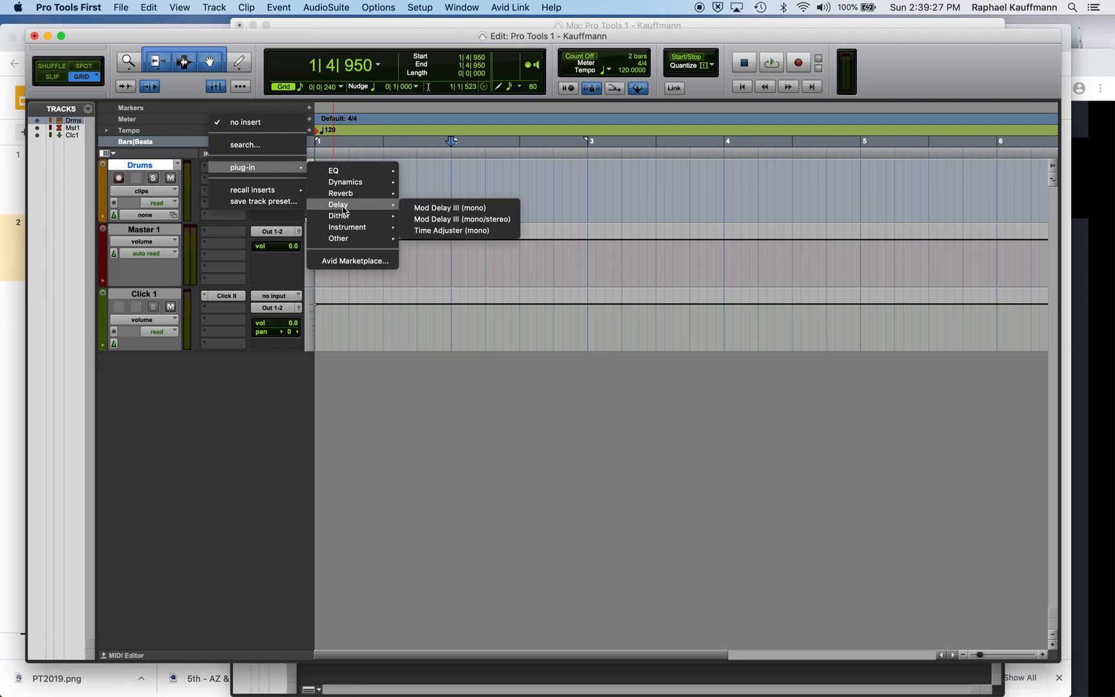
{"action": "mouse_move", "coordinate": [351, 238]}
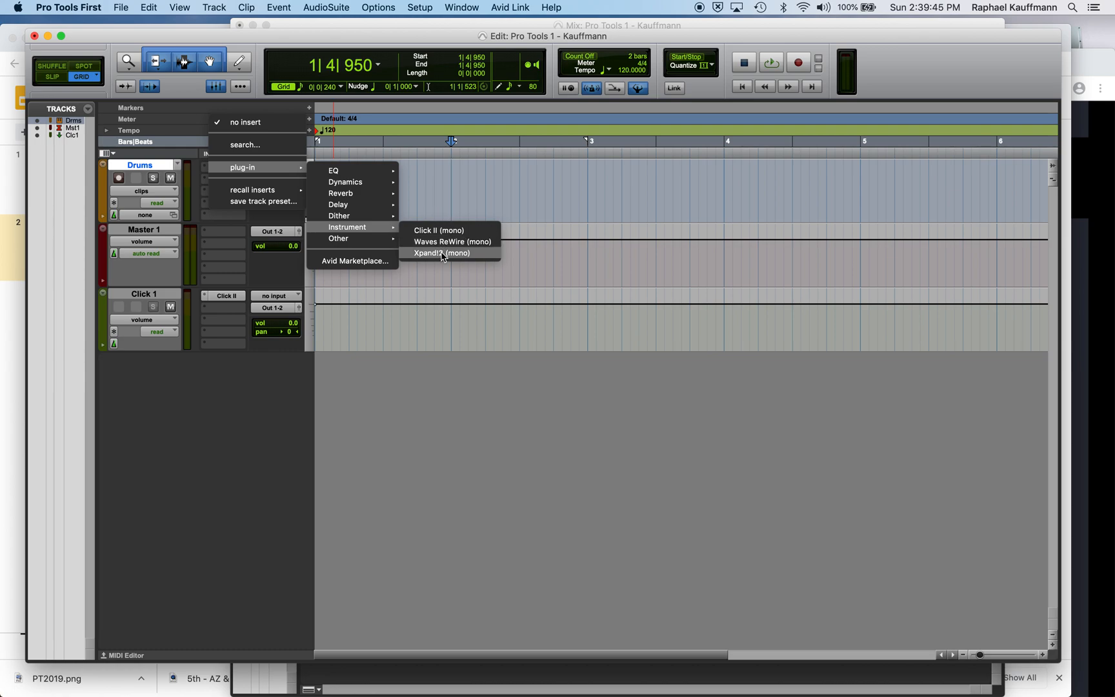
{"action": "left_click", "coordinate": [520, 211]}
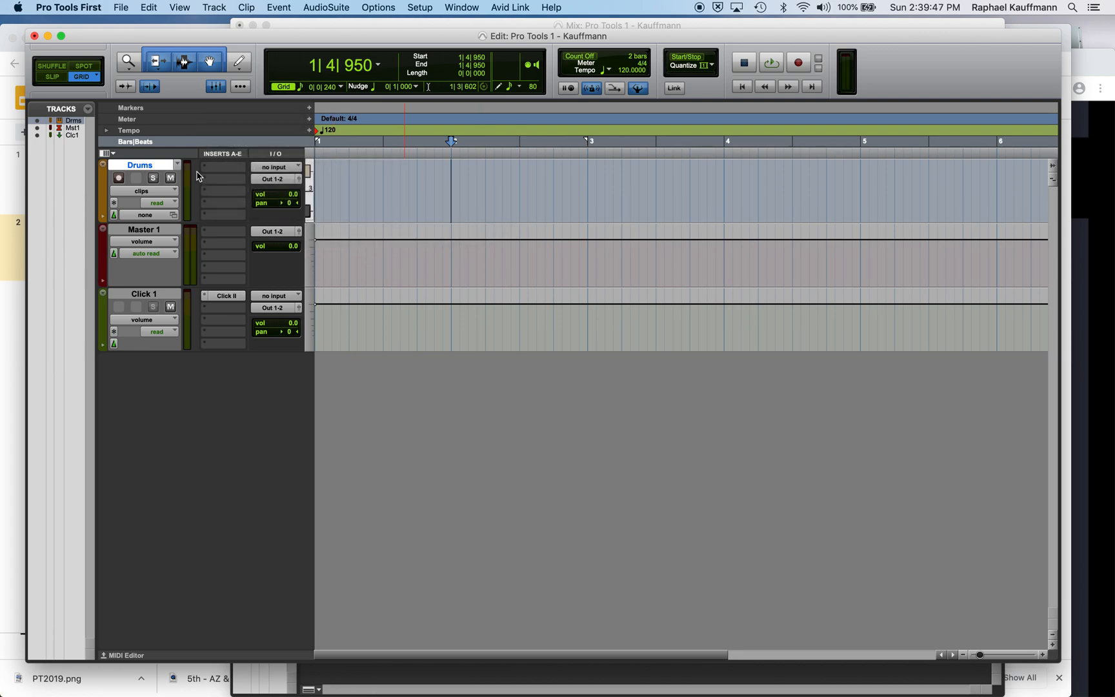
Step: Insert the Xpand!2 (mono) instrument in the Drums track's first insert slot and move its window lower, clear of the transport controls
{"action": "left_click", "coordinate": [221, 170]}
{"action": "mouse_move", "coordinate": [258, 168]}
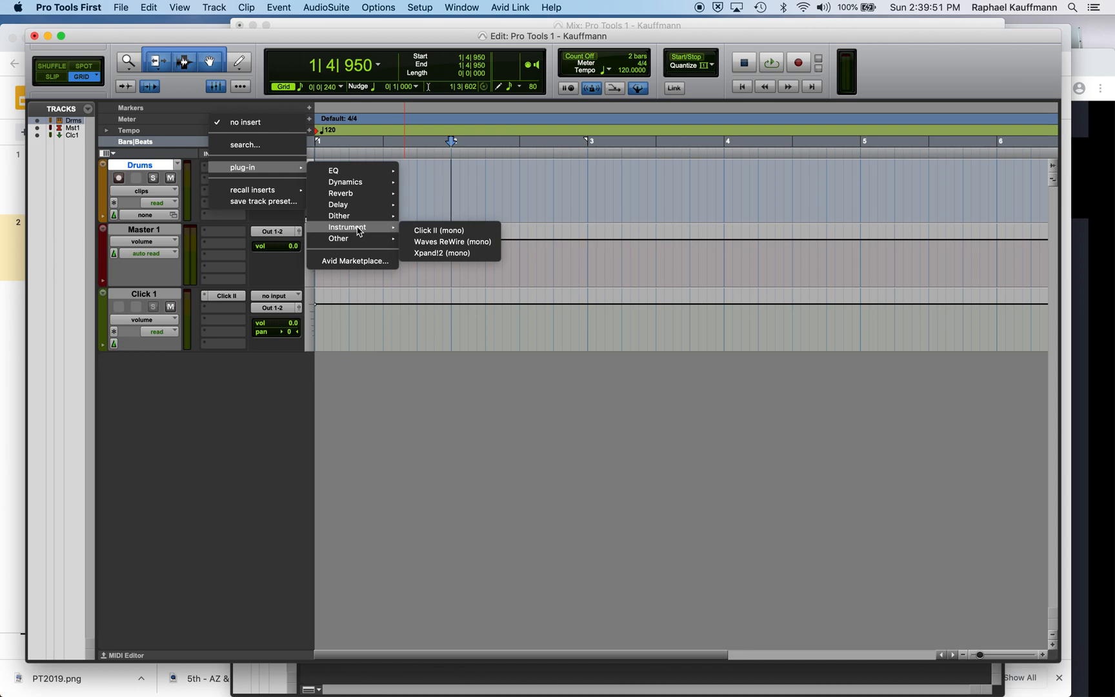
{"action": "left_click", "coordinate": [446, 254]}
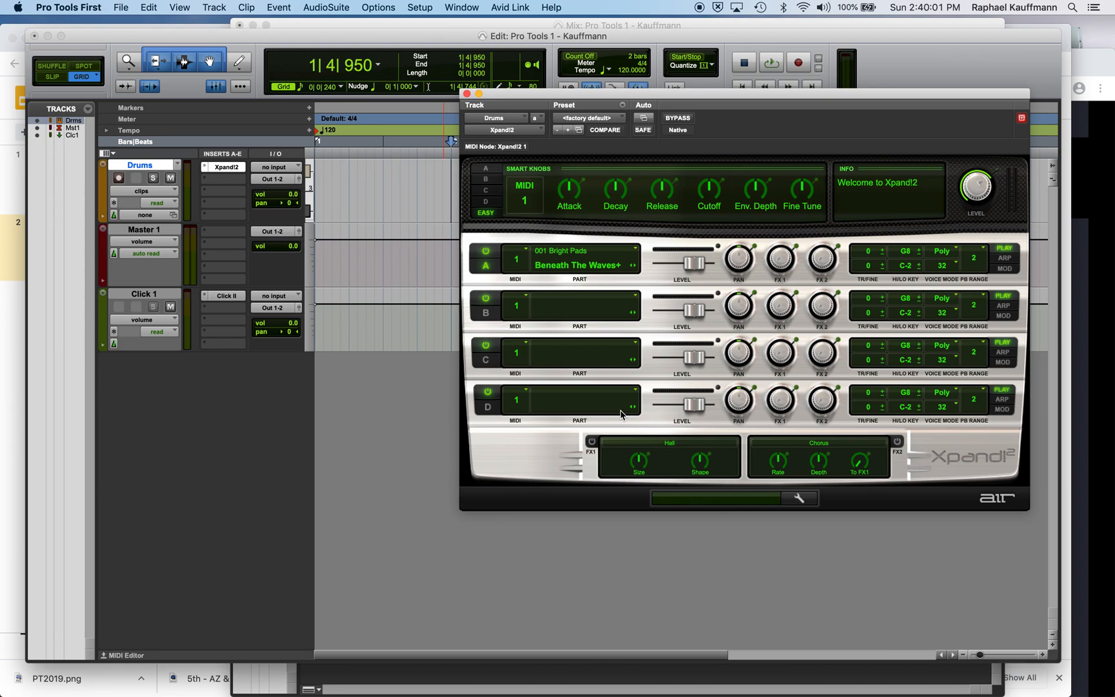
{"action": "left_click_drag", "start_coordinate": [589, 99], "coordinate": [587, 195]}
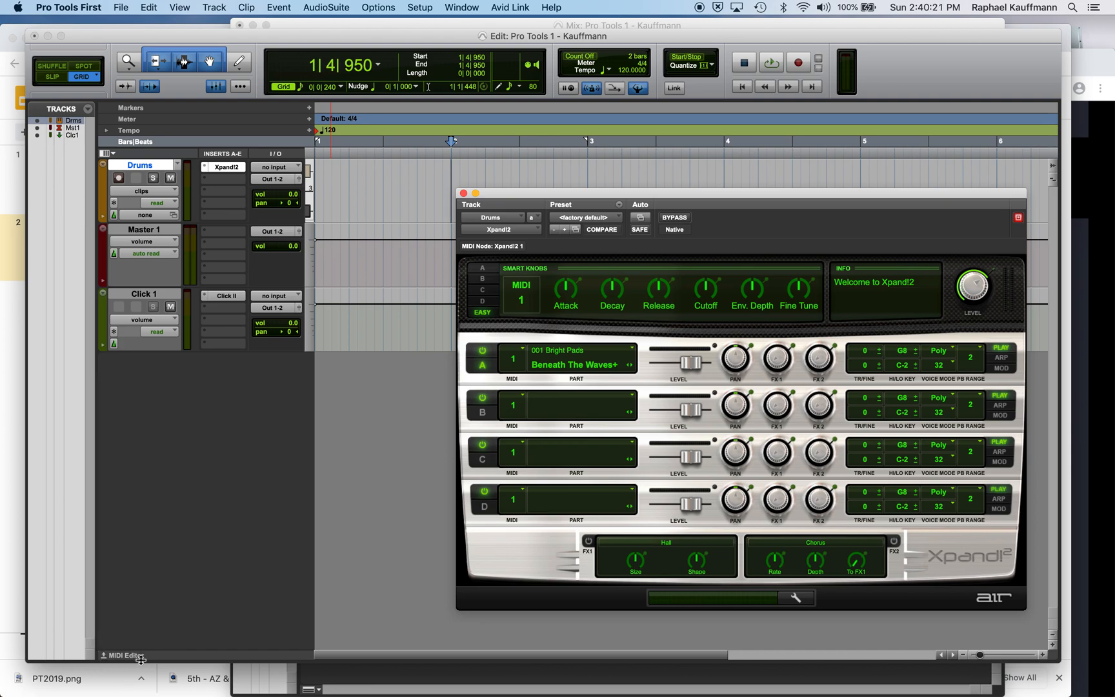
Step: Open the MIDI Editor below the tracks, reposition the Xpand!2 window and audition a note on the piano keyboard
{"action": "left_click", "coordinate": [105, 660]}
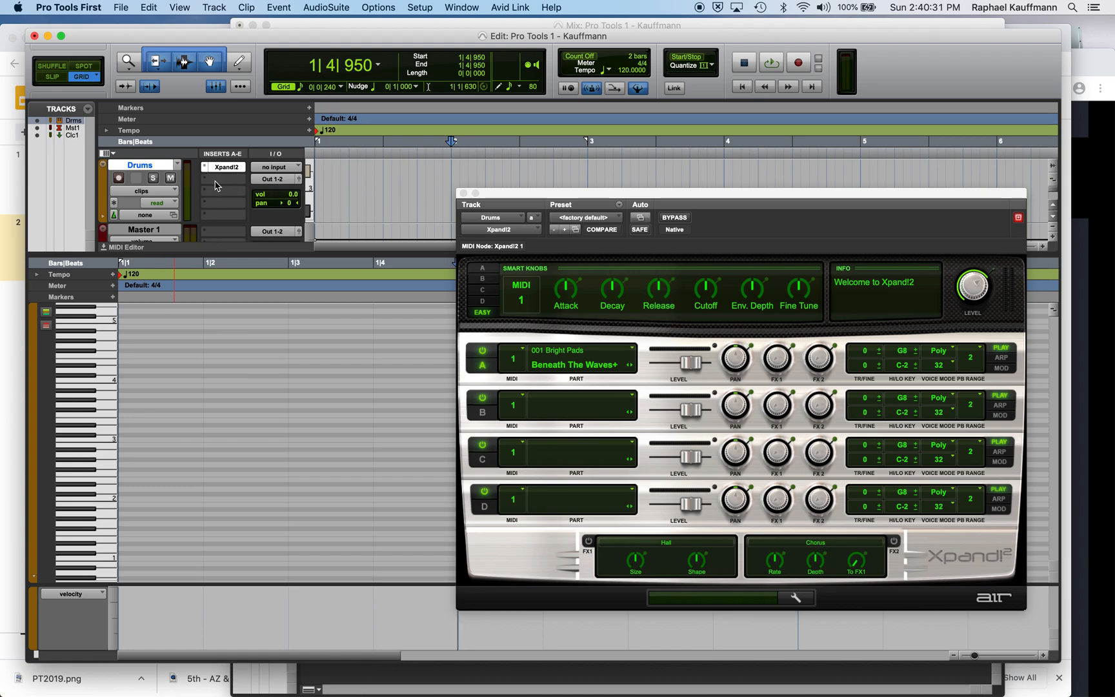
{"action": "left_click_drag", "start_coordinate": [604, 197], "coordinate": [493, 171]}
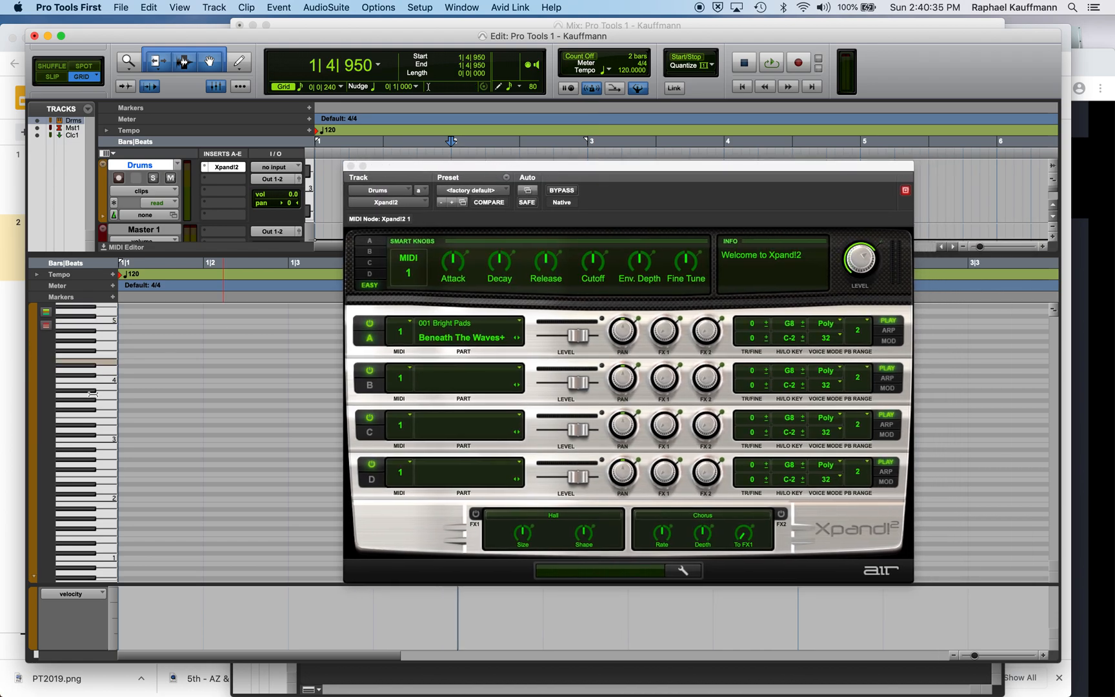
{"action": "left_click", "coordinate": [86, 422]}
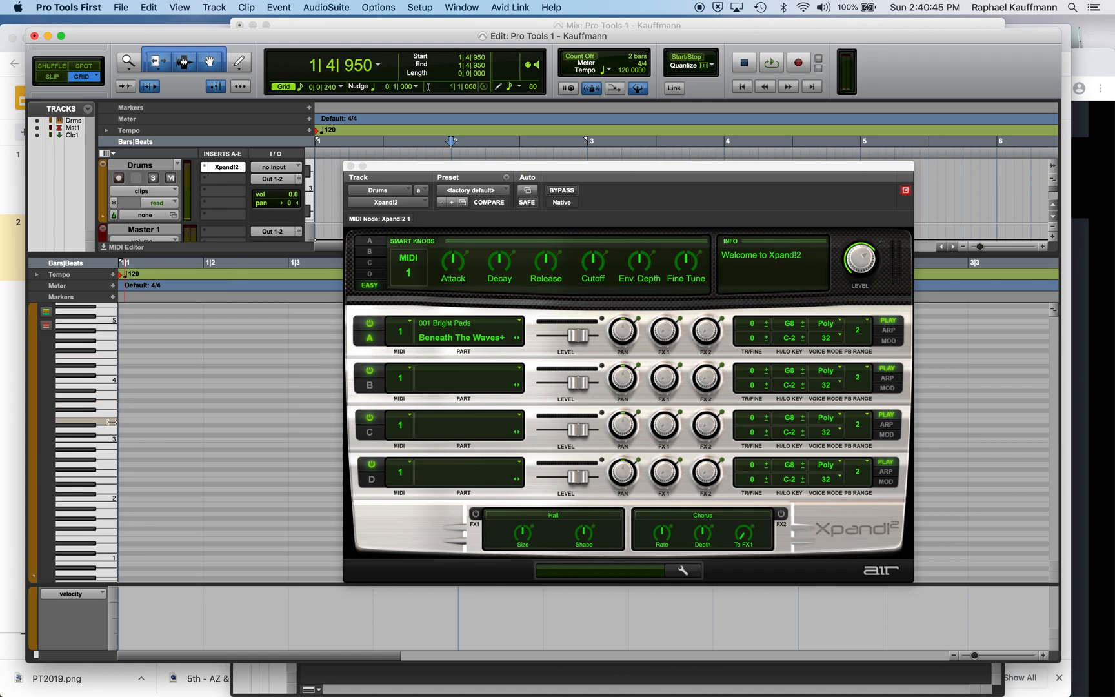
Step: Audition a note, enlarge the MIDI Editor's piano keys and move the Xpand!2 window up, clear of them
{"action": "left_click", "coordinate": [91, 424]}
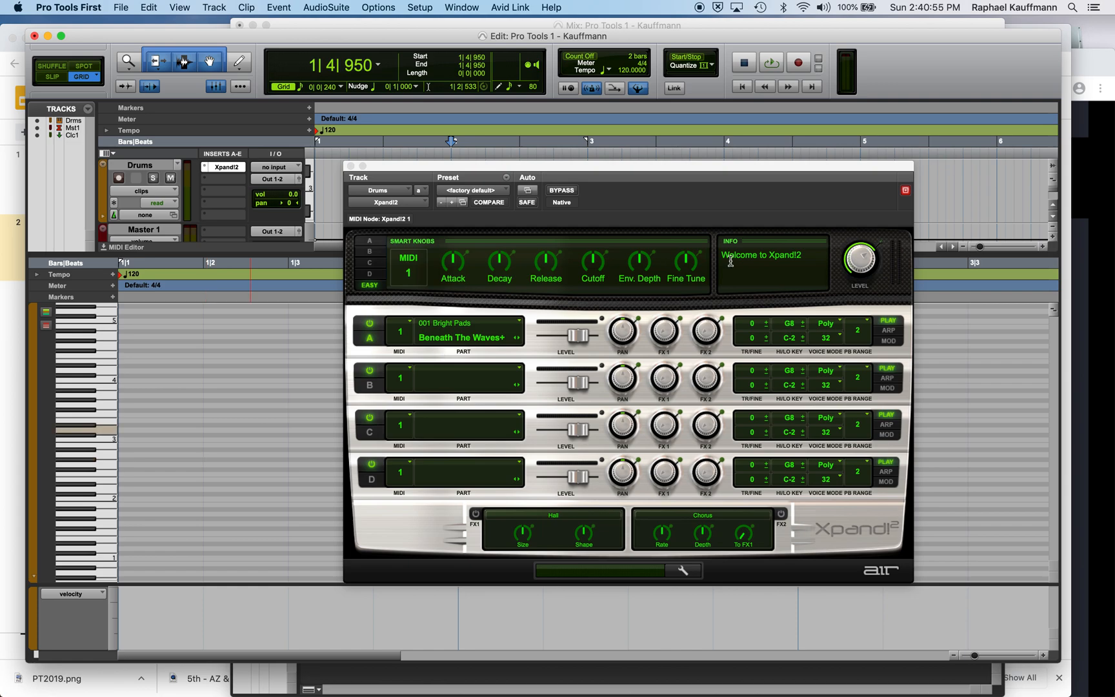
{"action": "left_click", "coordinate": [1053, 313]}
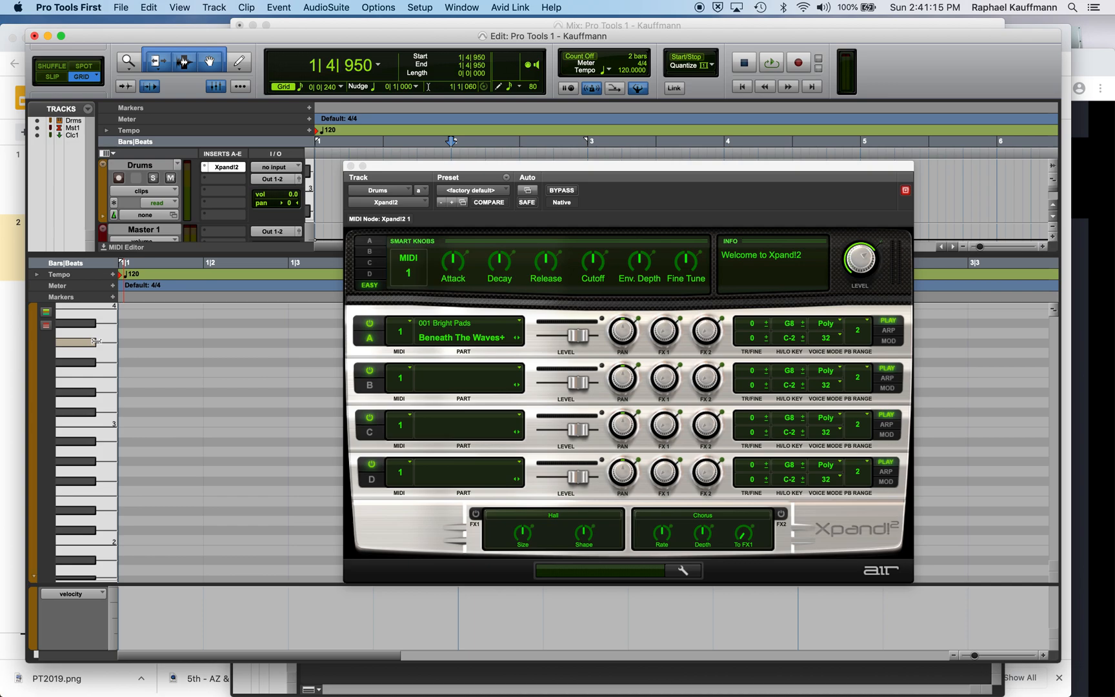
{"action": "left_click_drag", "start_coordinate": [441, 169], "coordinate": [535, 65]}
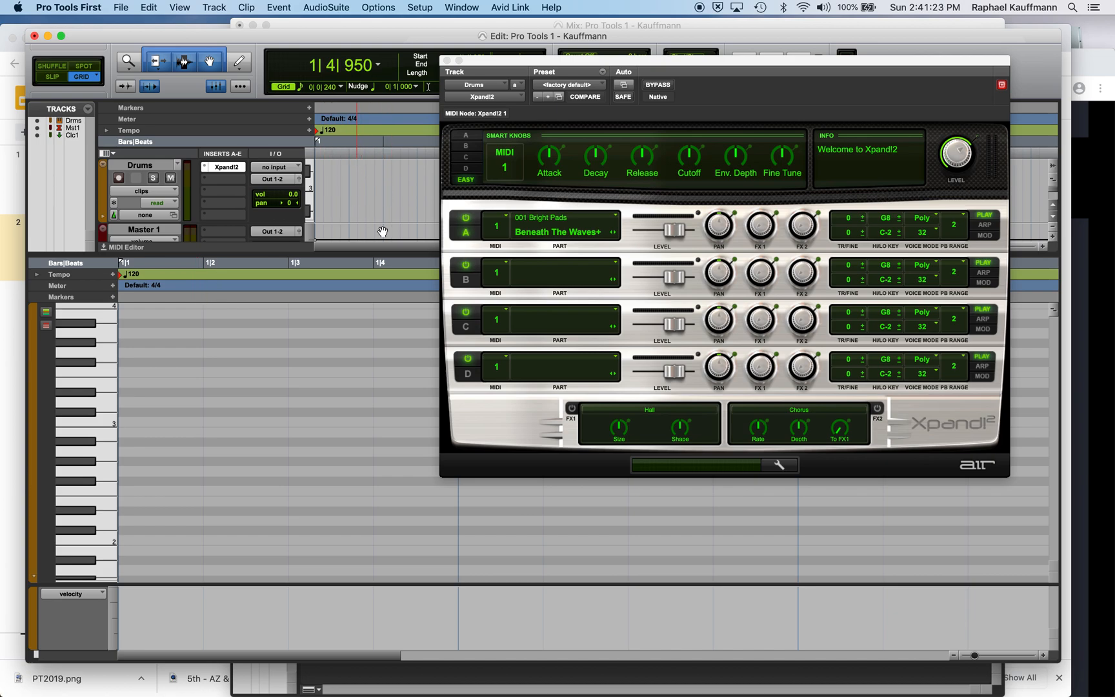
{"action": "scroll", "coordinate": [372, 200], "scroll_direction": "down", "scroll_amount": 3}
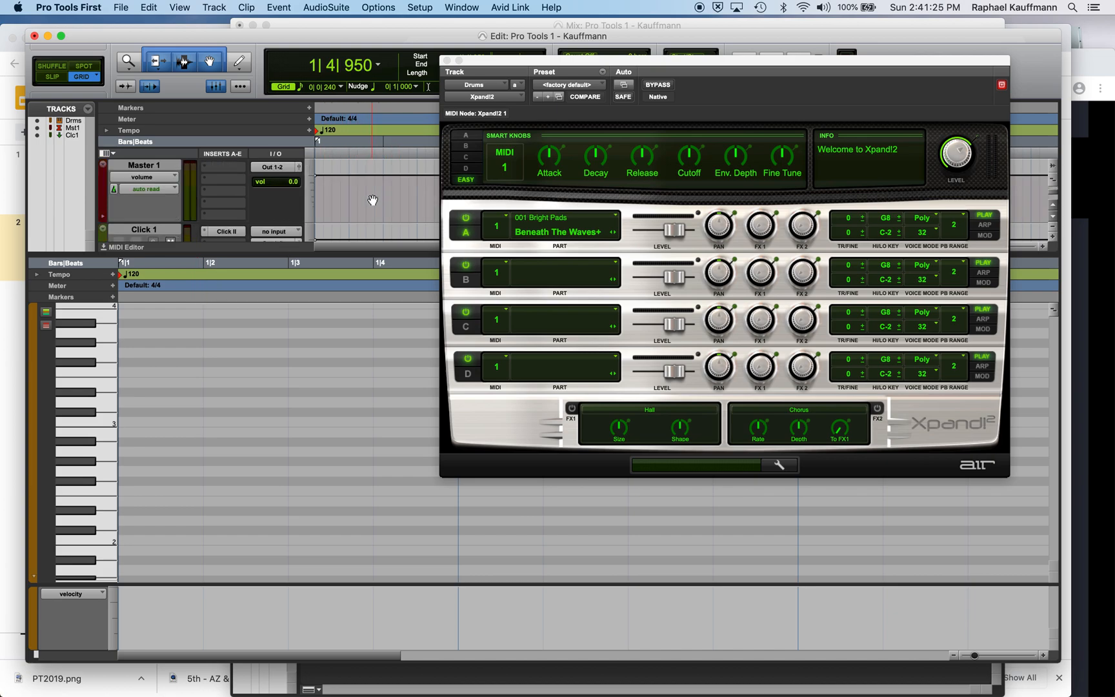
{"action": "scroll", "coordinate": [373, 200], "scroll_direction": "up", "scroll_amount": 3}
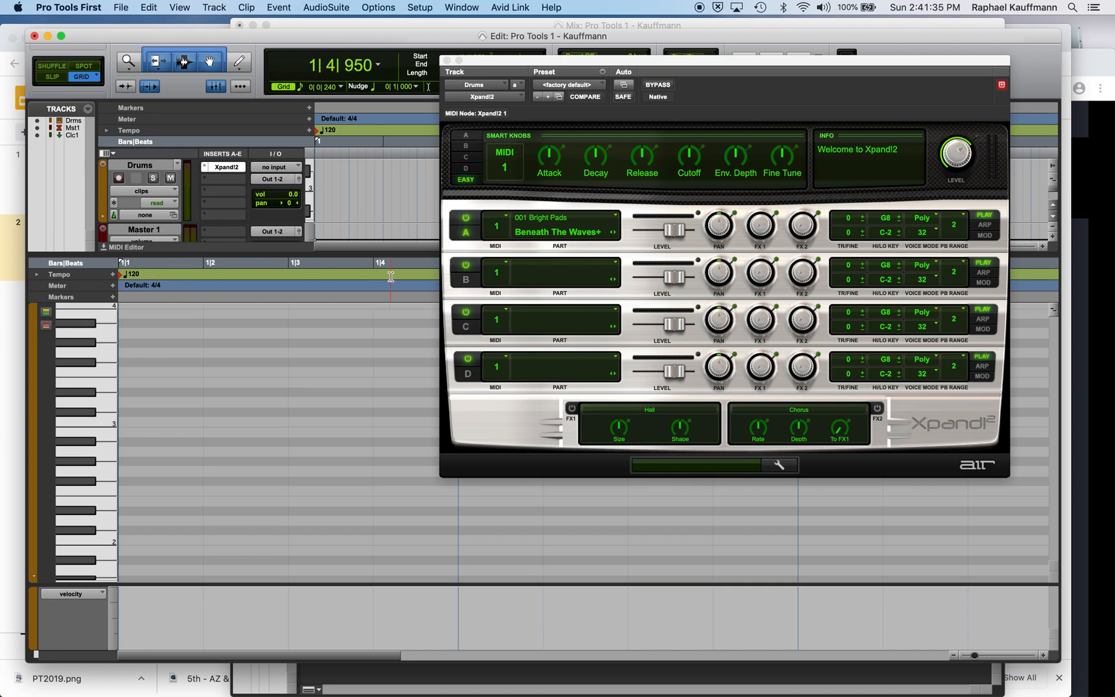
Step: Toggle the grid lines off and back on, and set the grid value to 1/16 note
{"action": "left_click", "coordinate": [283, 86]}
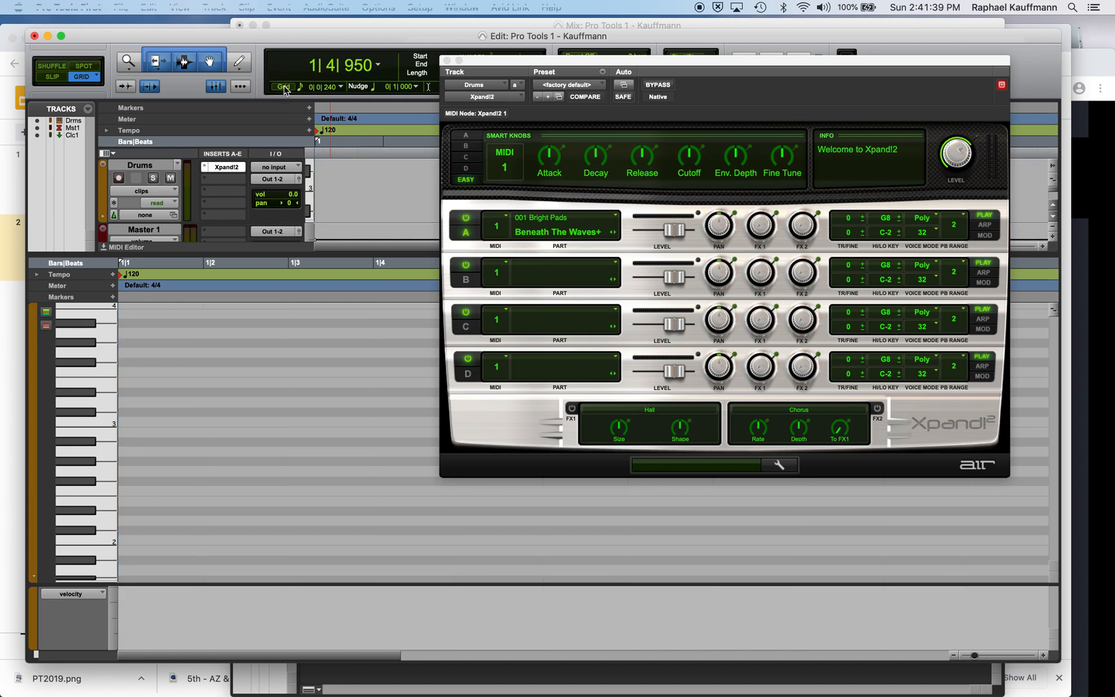
{"action": "left_click", "coordinate": [284, 86]}
{"action": "left_click", "coordinate": [284, 86]}
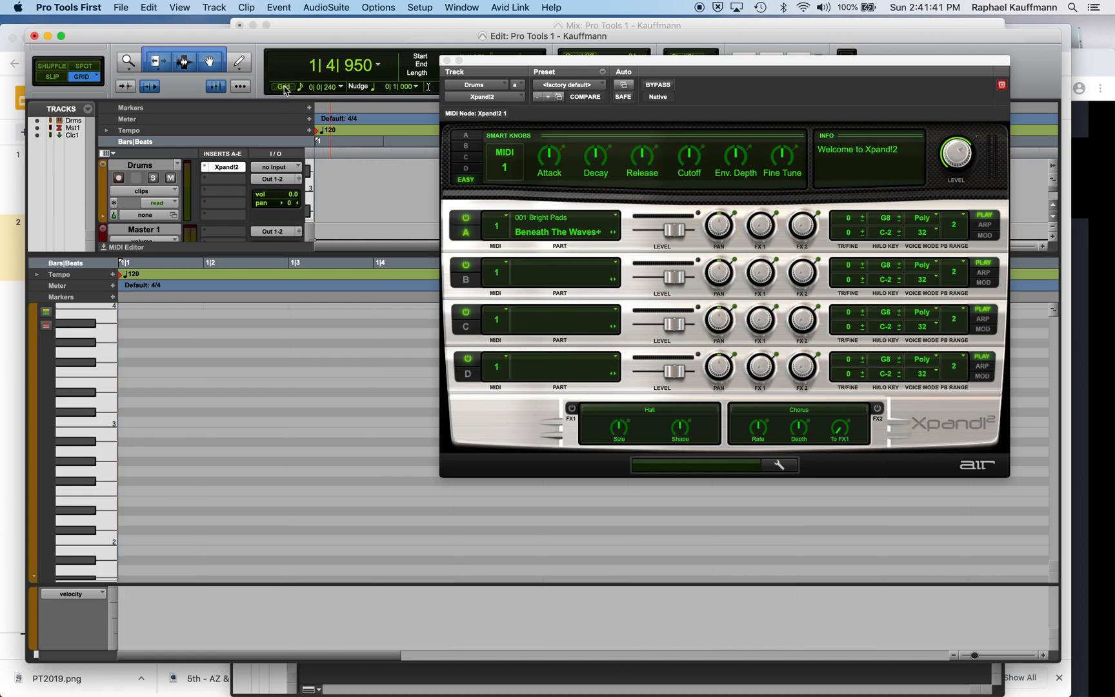
{"action": "left_click", "coordinate": [284, 87]}
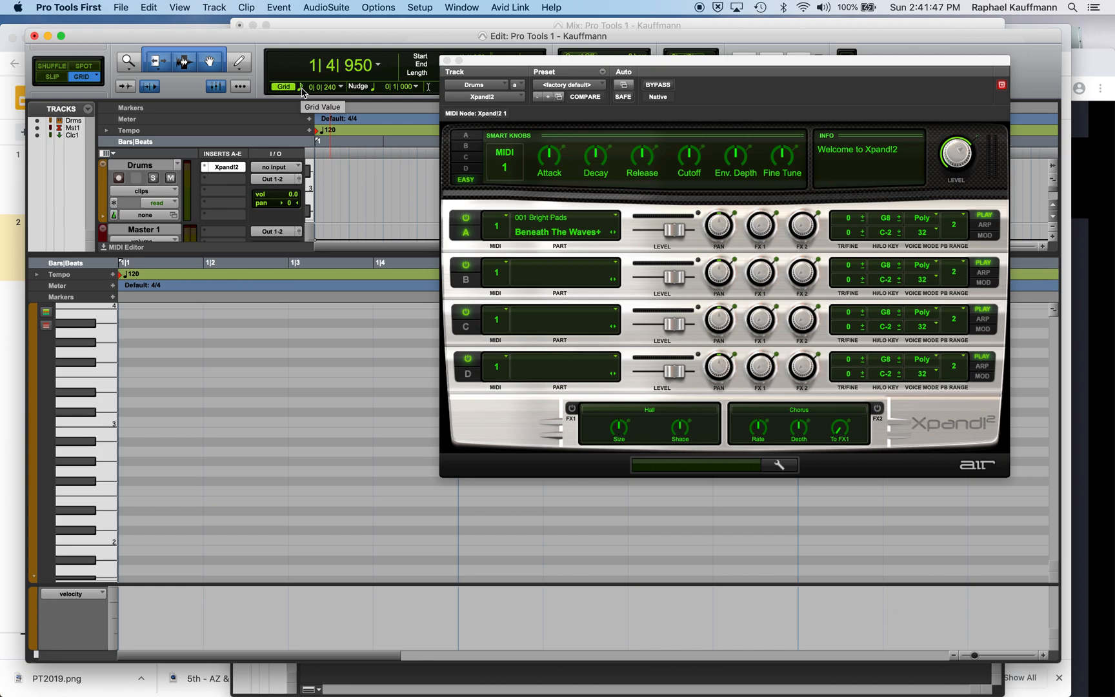
{"action": "left_click", "coordinate": [302, 90]}
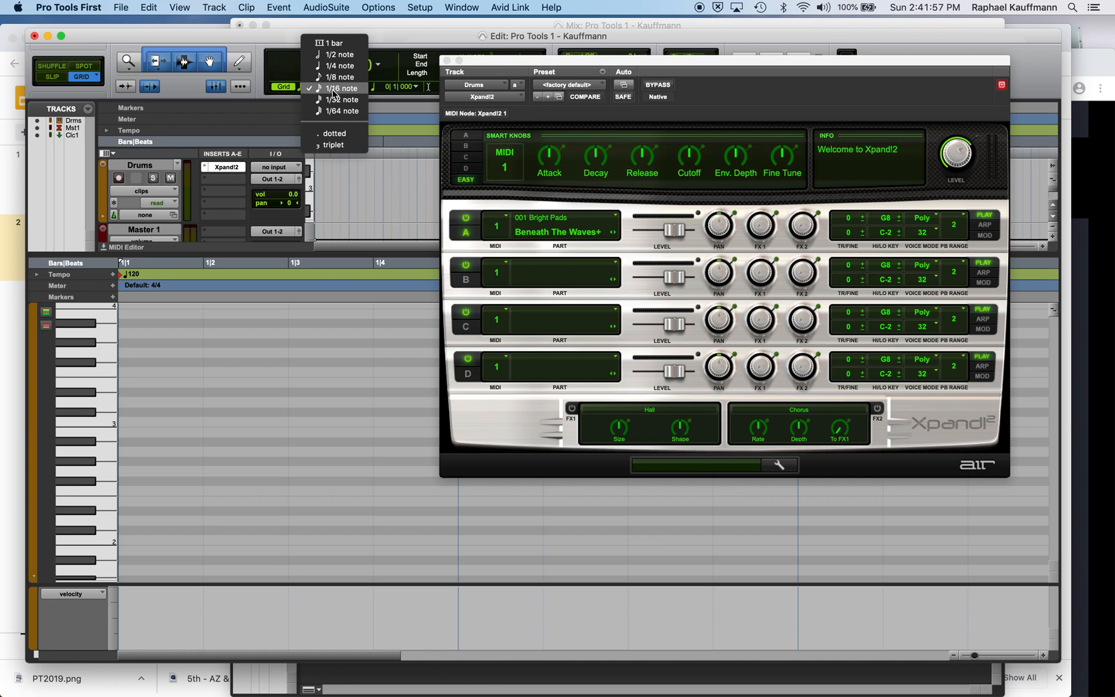
{"action": "left_click", "coordinate": [334, 91]}
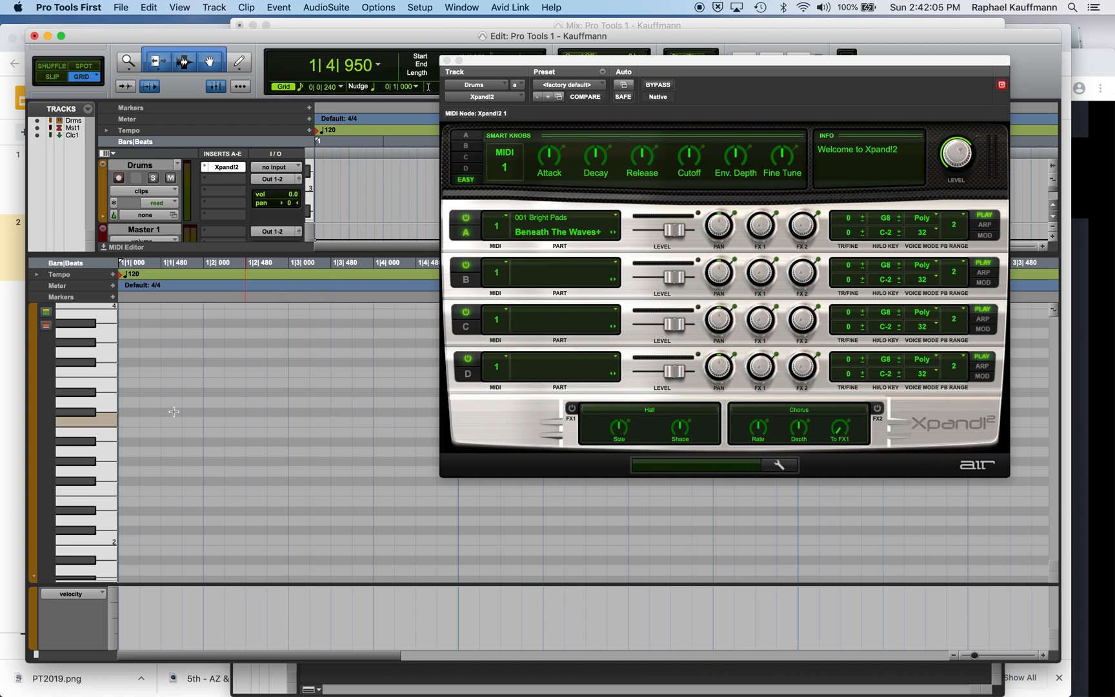
Step: Show the lower octaves in the MIDI Editor and move the Xpand!2 window lower so its whole preset list fits above
{"action": "scroll", "coordinate": [169, 419], "scroll_direction": "down", "scroll_amount": 6}
{"action": "scroll", "coordinate": [160, 432], "scroll_direction": "up", "scroll_amount": 1}
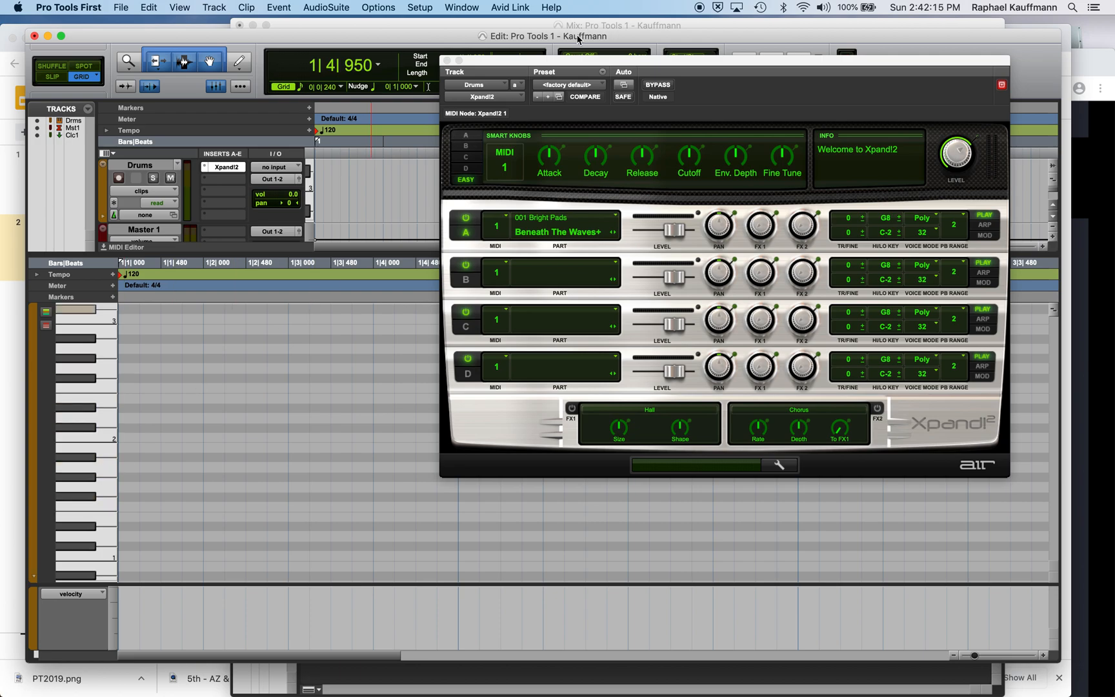
{"action": "left_click_drag", "start_coordinate": [592, 65], "coordinate": [452, 196]}
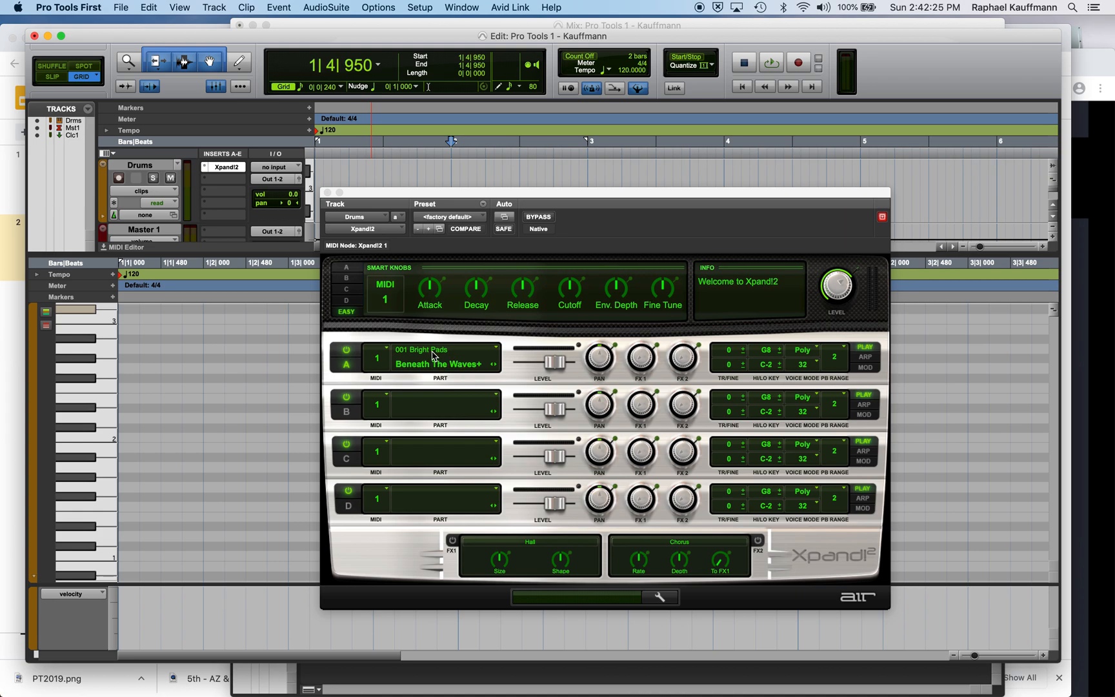
{"action": "left_click", "coordinate": [469, 222]}
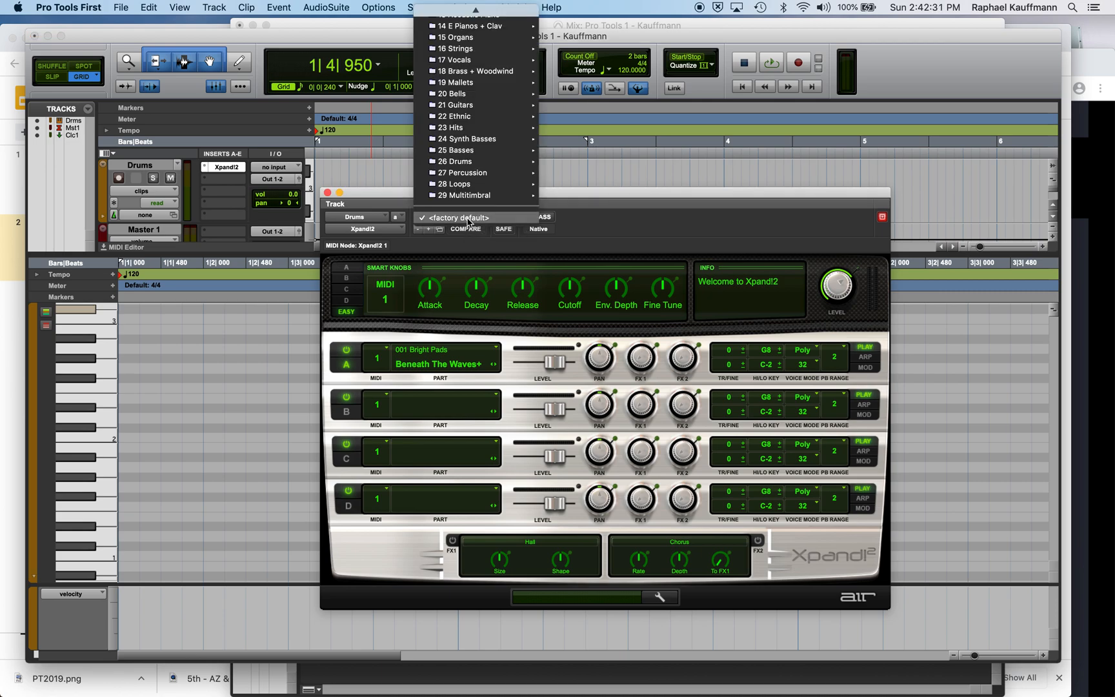
{"action": "left_click", "coordinate": [580, 197]}
{"action": "left_click_drag", "start_coordinate": [579, 196], "coordinate": [566, 303]}
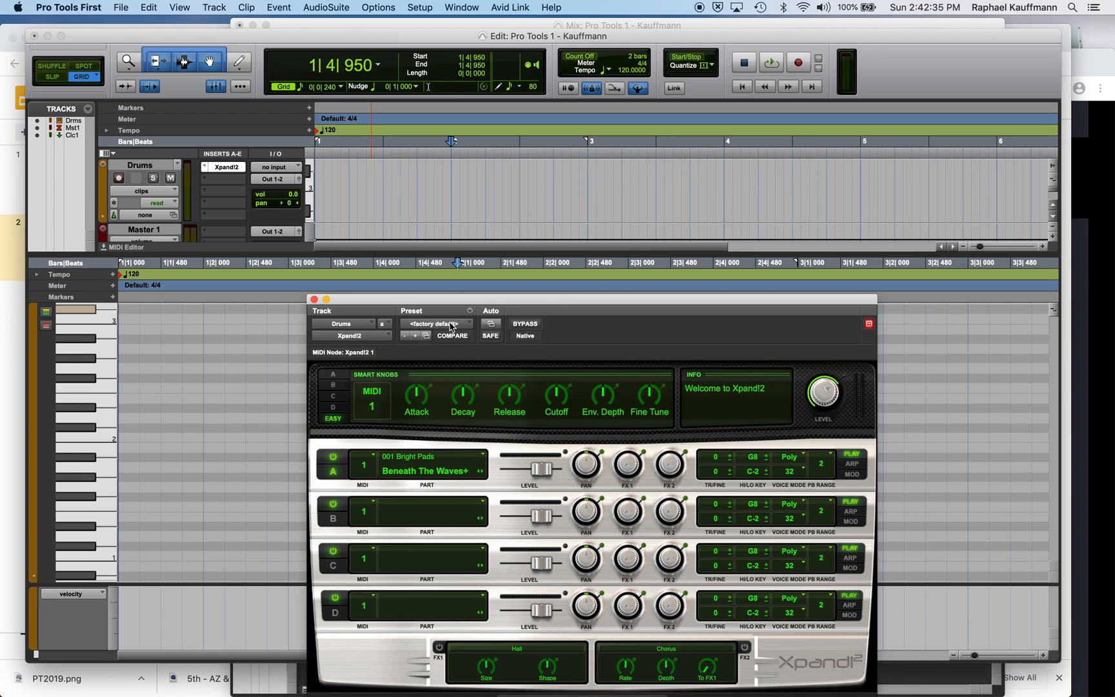
Step: Load the Xpand!2 preset 26 Czech Animations from 01 Soft Pads and audition two notes on the piano keyboard
{"action": "left_click", "coordinate": [453, 323]}
{"action": "mouse_move", "coordinate": [444, 193]}
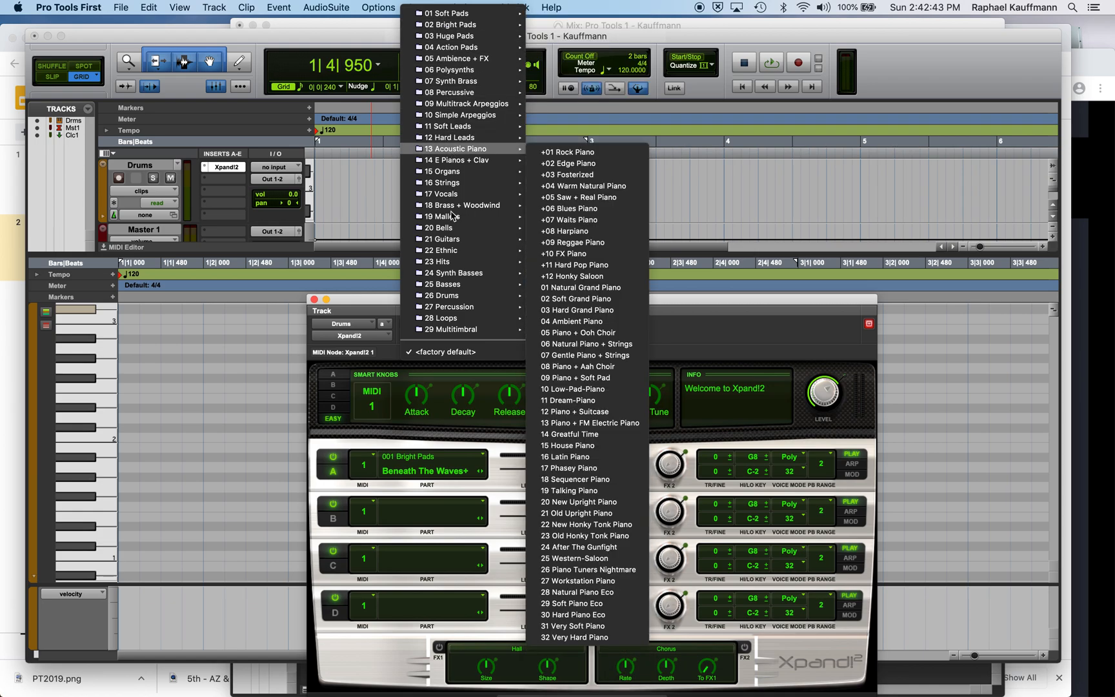
{"action": "mouse_move", "coordinate": [459, 298]}
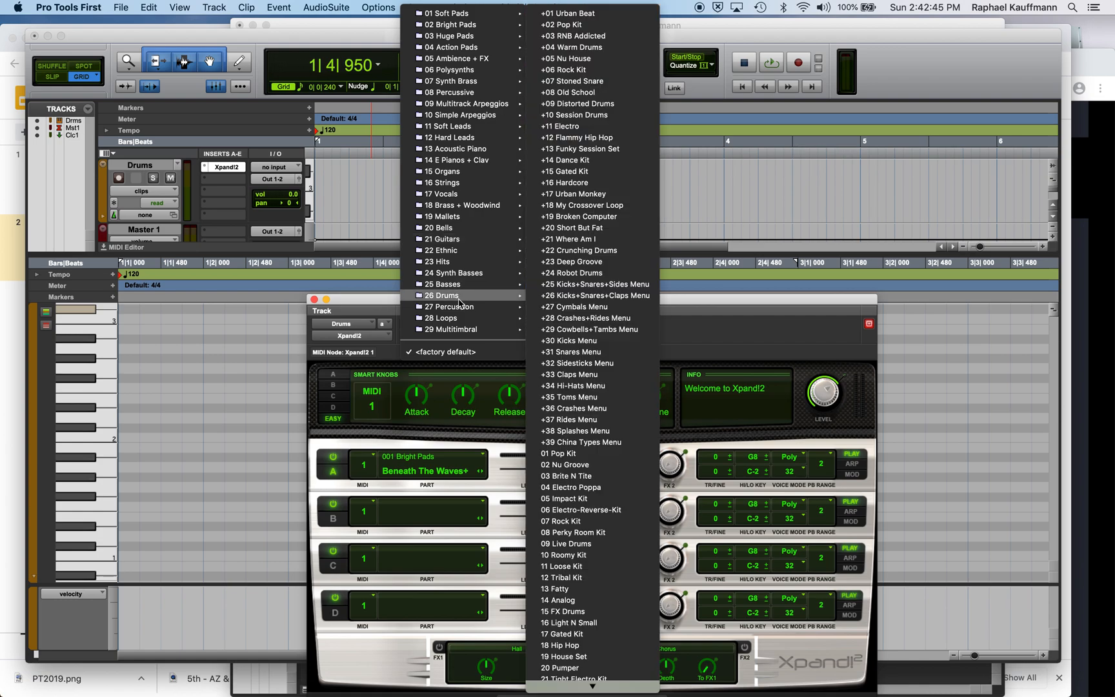
{"action": "mouse_move", "coordinate": [455, 15]}
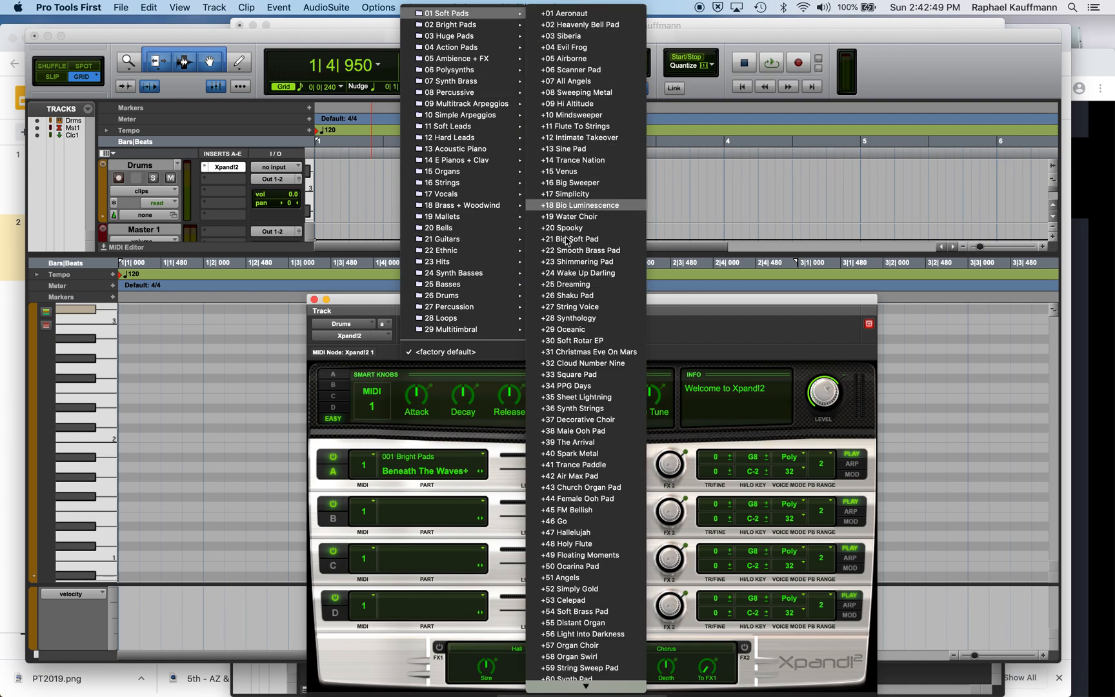
{"action": "scroll", "coordinate": [563, 258], "scroll_direction": "down", "scroll_amount": 20}
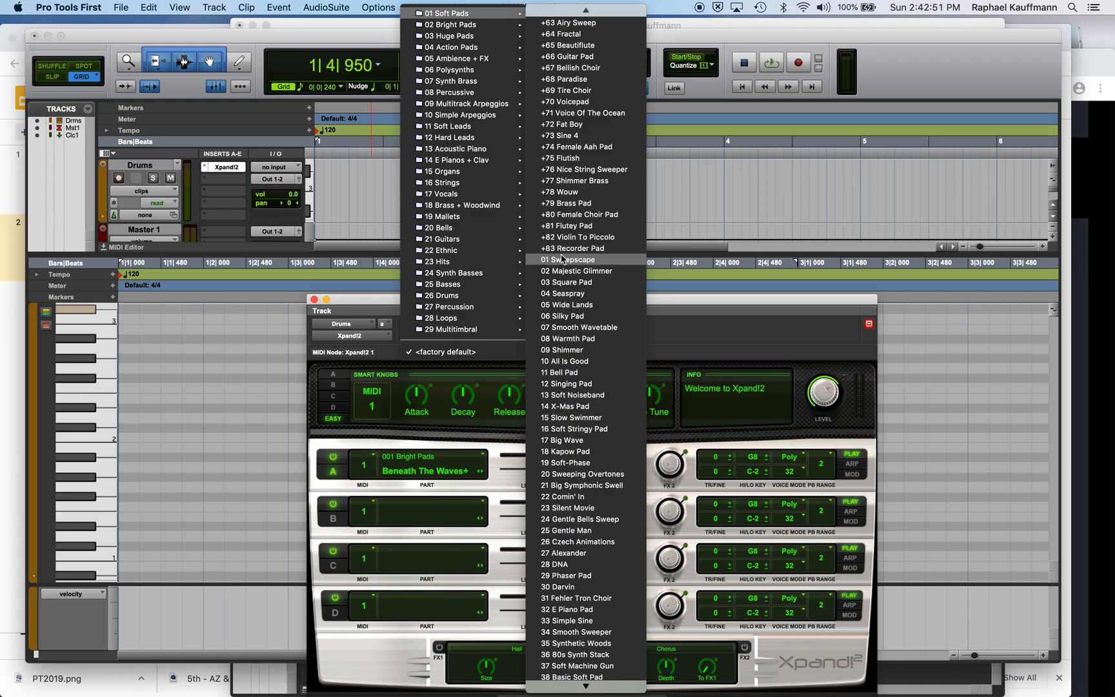
{"action": "scroll", "coordinate": [562, 258], "scroll_direction": "down", "scroll_amount": 5}
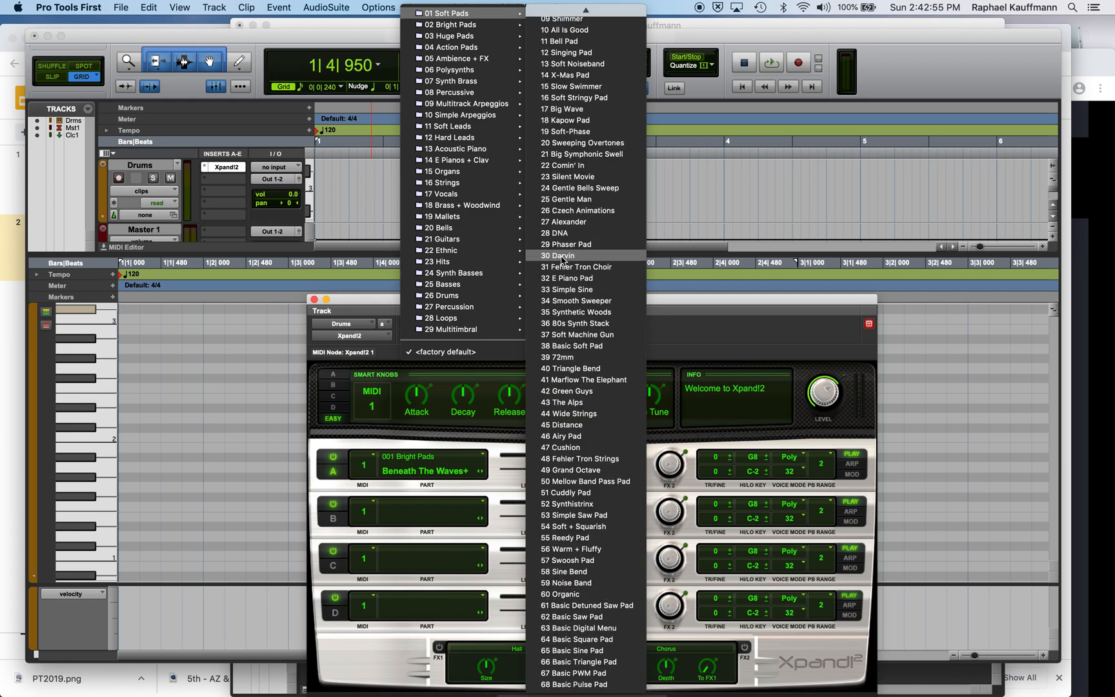
{"action": "left_click", "coordinate": [577, 211]}
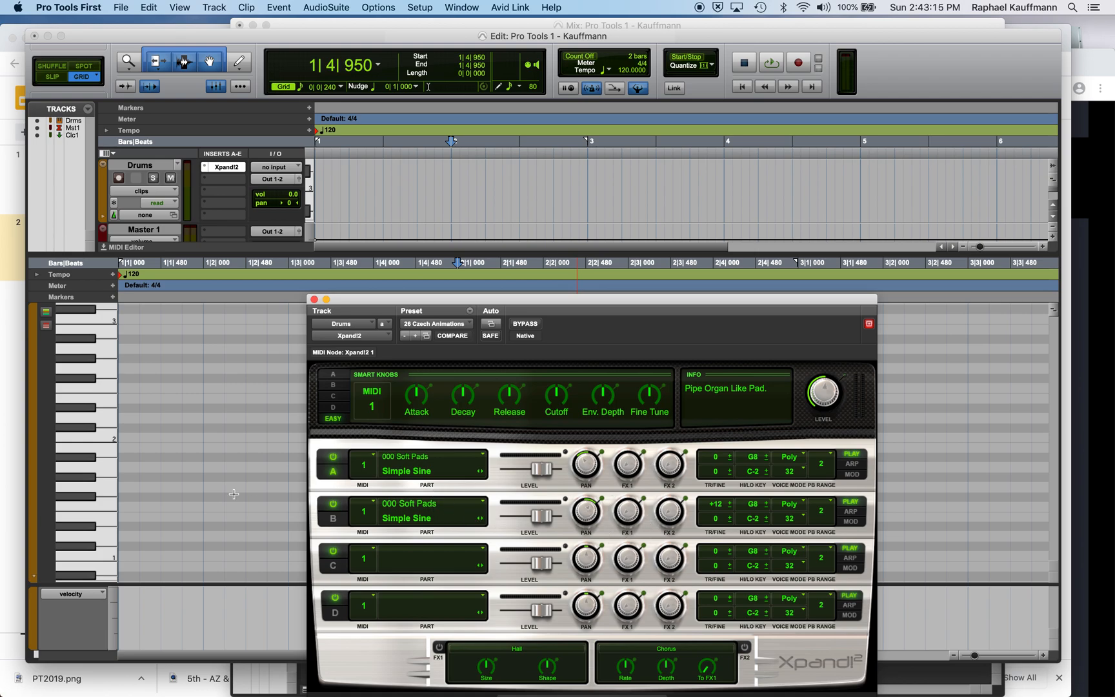
{"action": "left_click", "coordinate": [103, 437]}
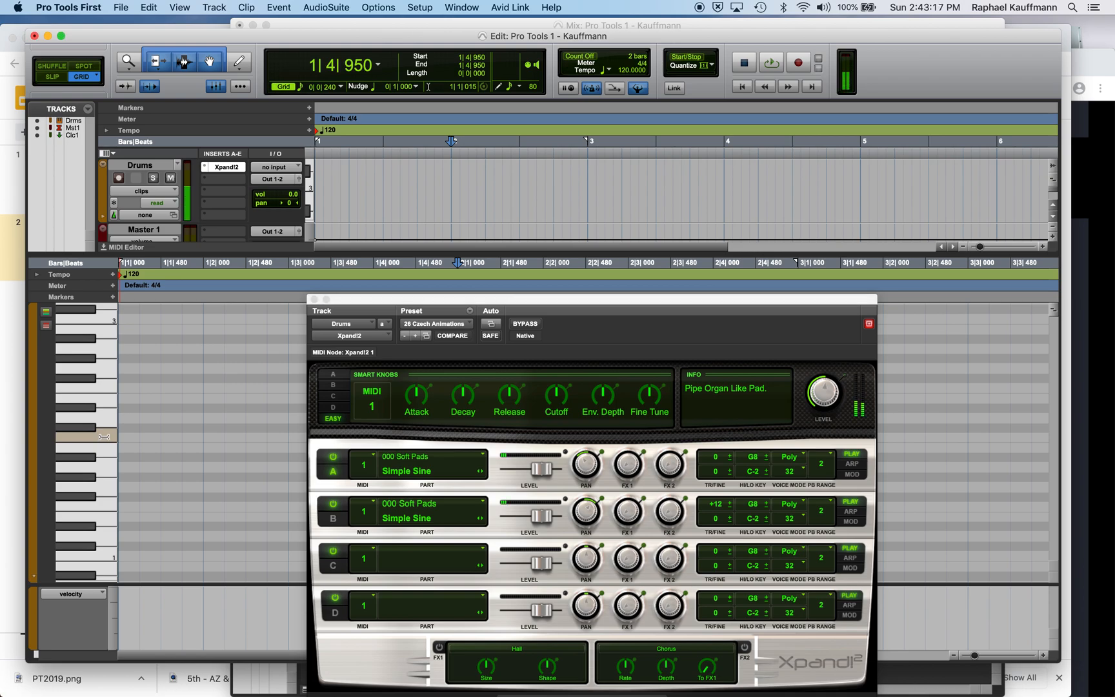
{"action": "left_click", "coordinate": [103, 378]}
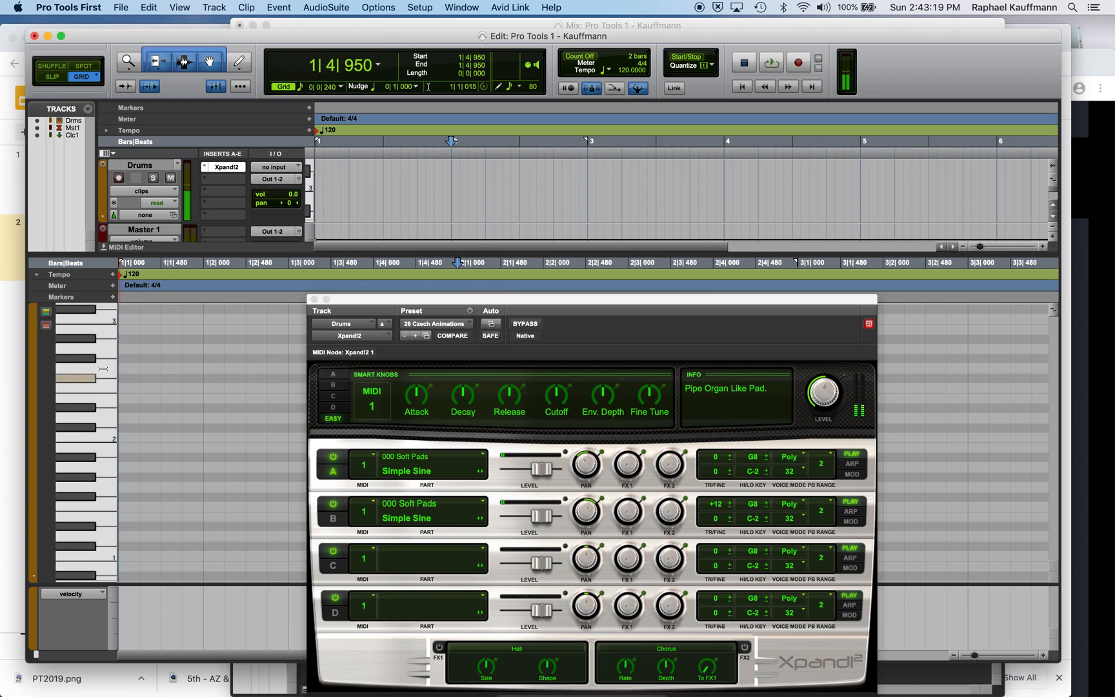
Step: Load the Xpand!2 preset +32 Pulse from 05 Ambience + FX and audition two notes on the piano keyboard
{"action": "left_click", "coordinate": [435, 324]}
{"action": "mouse_move", "coordinate": [443, 374]}
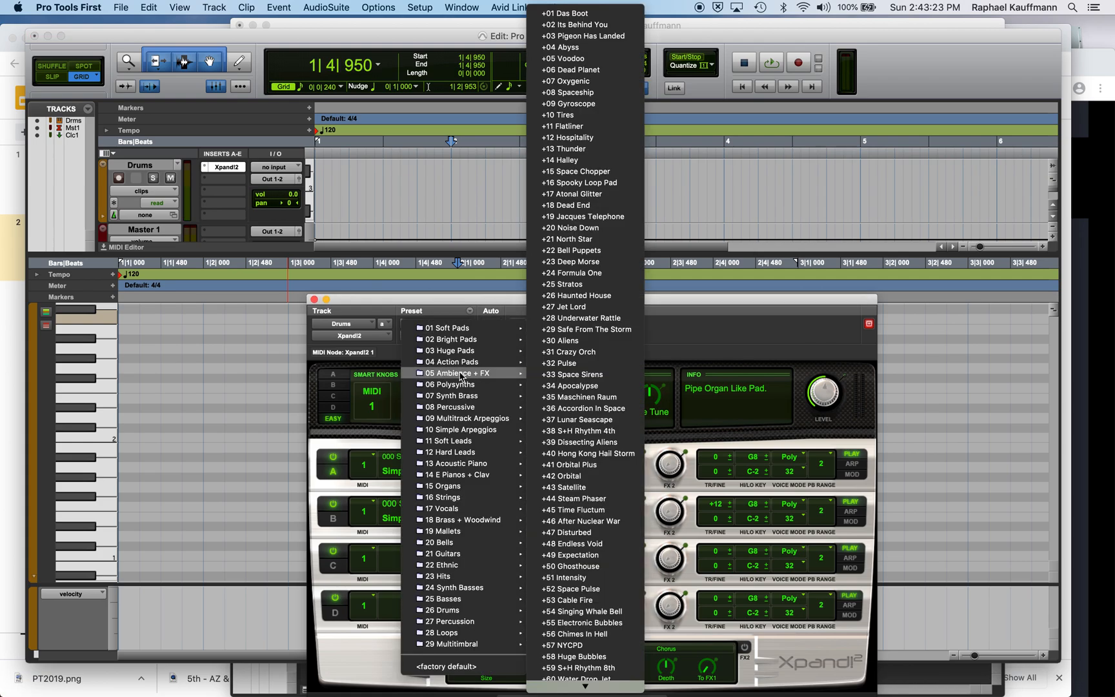
{"action": "left_click", "coordinate": [568, 361]}
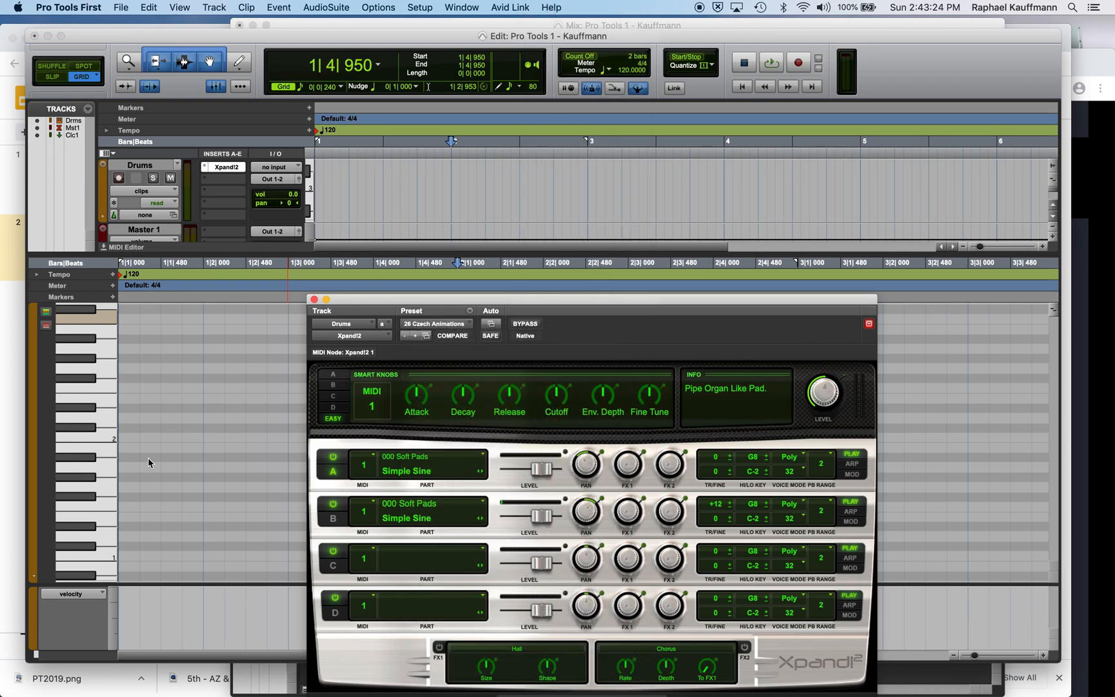
{"action": "left_click", "coordinate": [95, 438]}
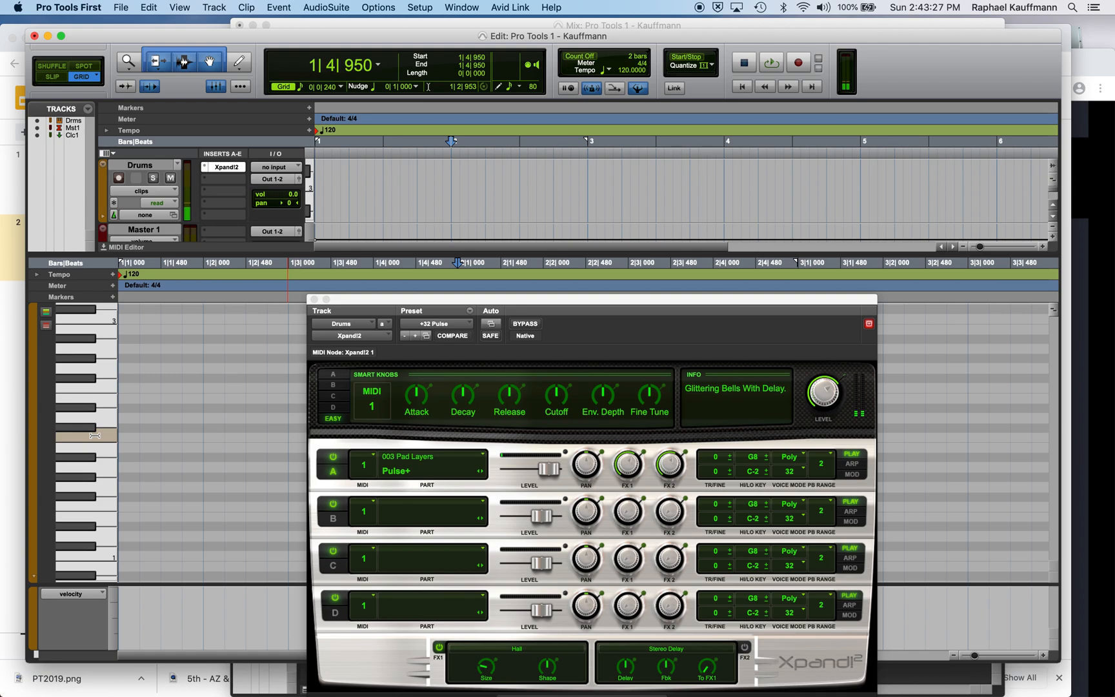
{"action": "left_click", "coordinate": [100, 375]}
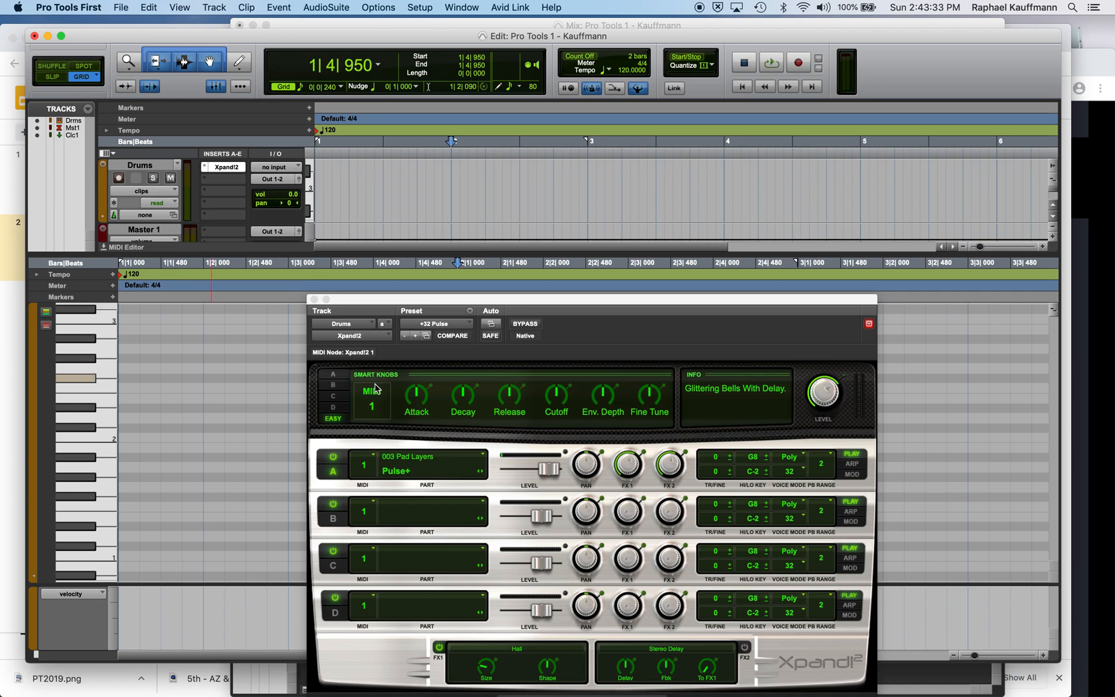
Step: Load the Xpand!2 preset +01 Urban Beat from 26 Drums and move the plug-in window clear of the piano keyboard
{"action": "left_click", "coordinate": [447, 323]}
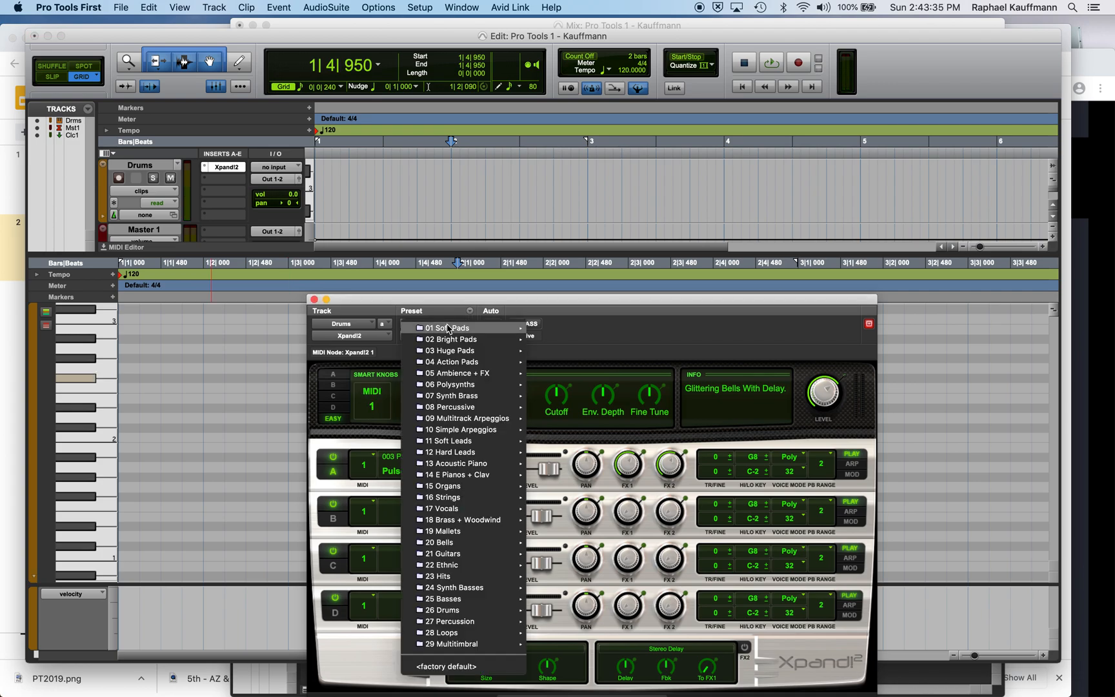
{"action": "mouse_move", "coordinate": [452, 609]}
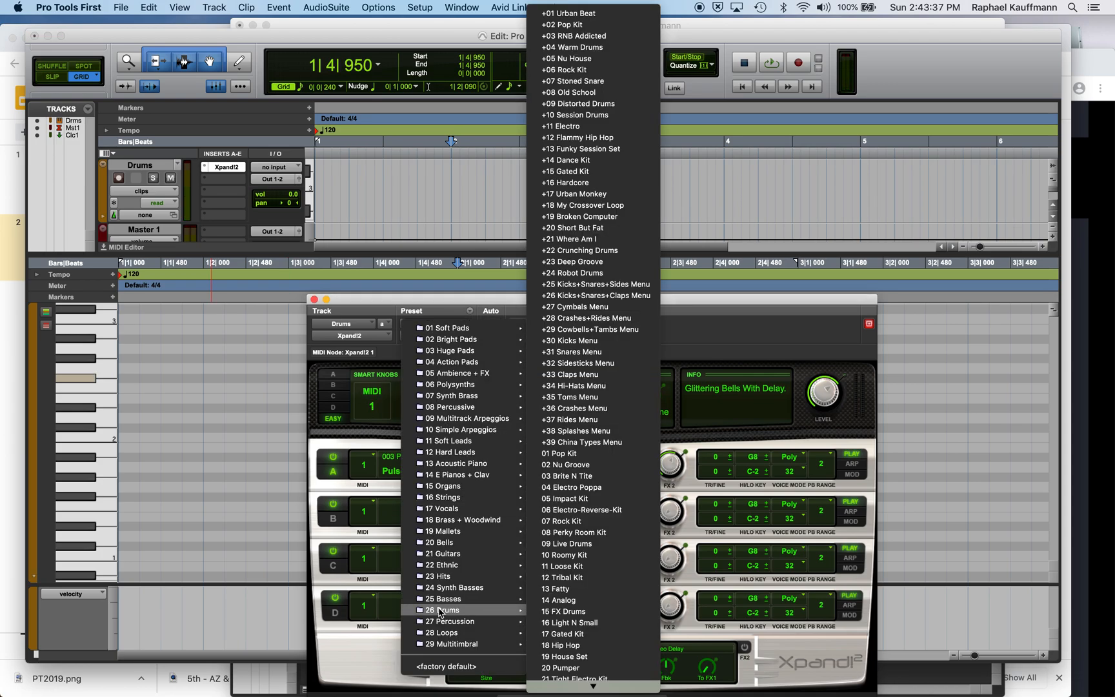
{"action": "left_click", "coordinate": [604, 15]}
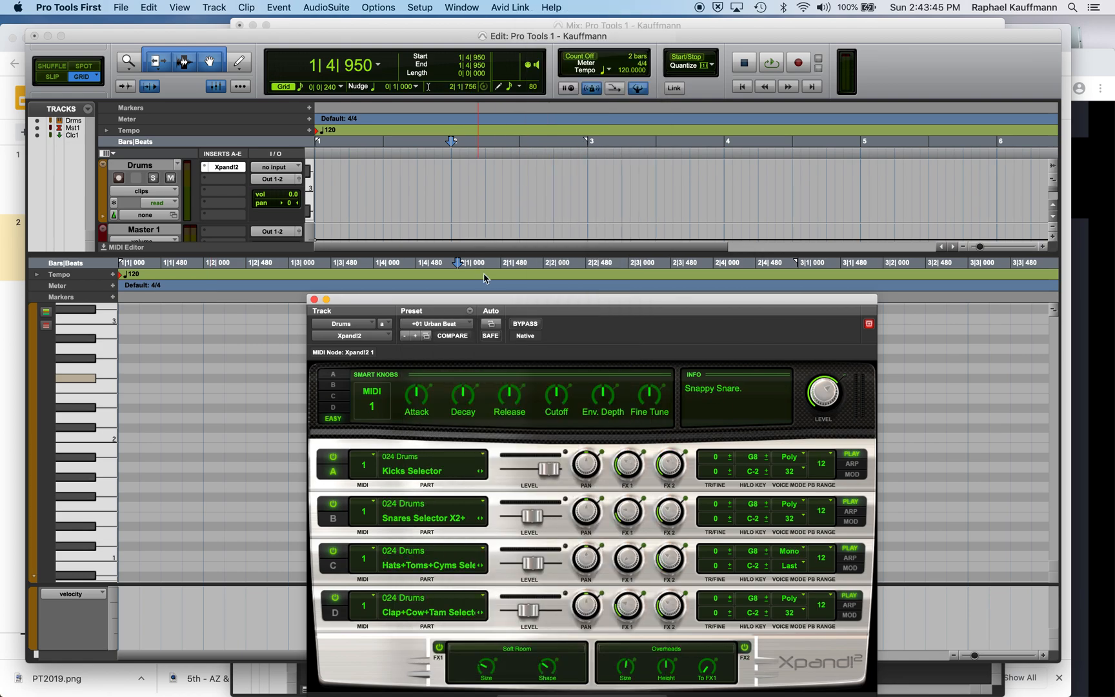
{"action": "left_click_drag", "start_coordinate": [506, 301], "coordinate": [665, 98]}
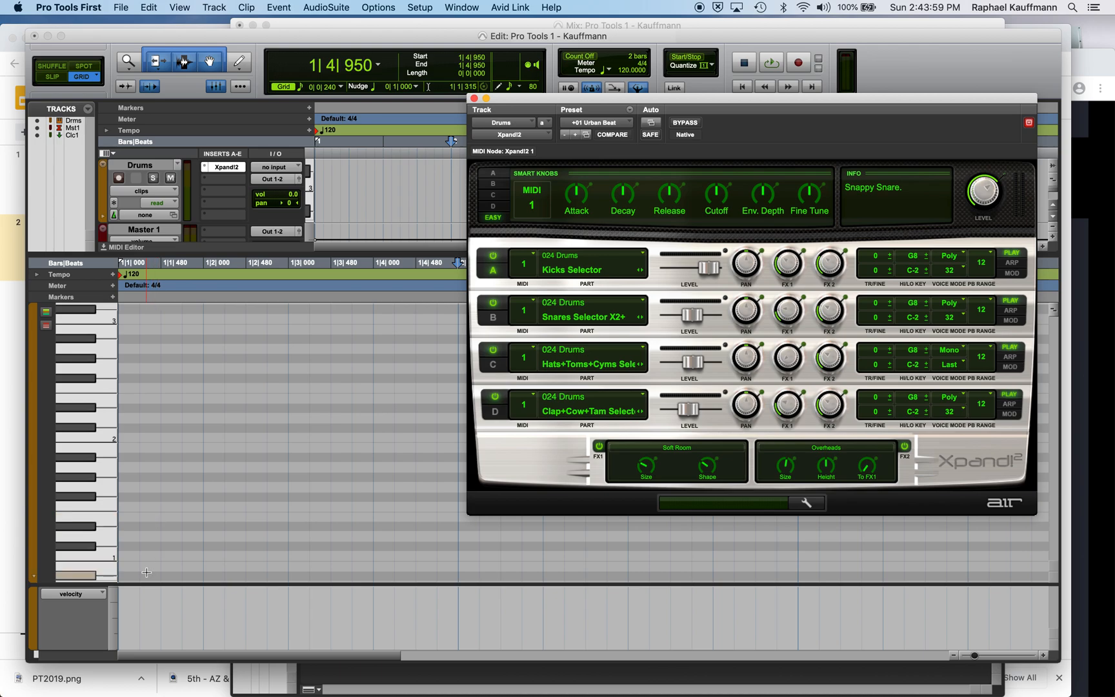
Step: With the Pencil tool, draw 1/16 notes in the MIDI Editor: C1 on beat 1 and D1 on beat 2 of bar 1
{"action": "left_click", "coordinate": [240, 64]}
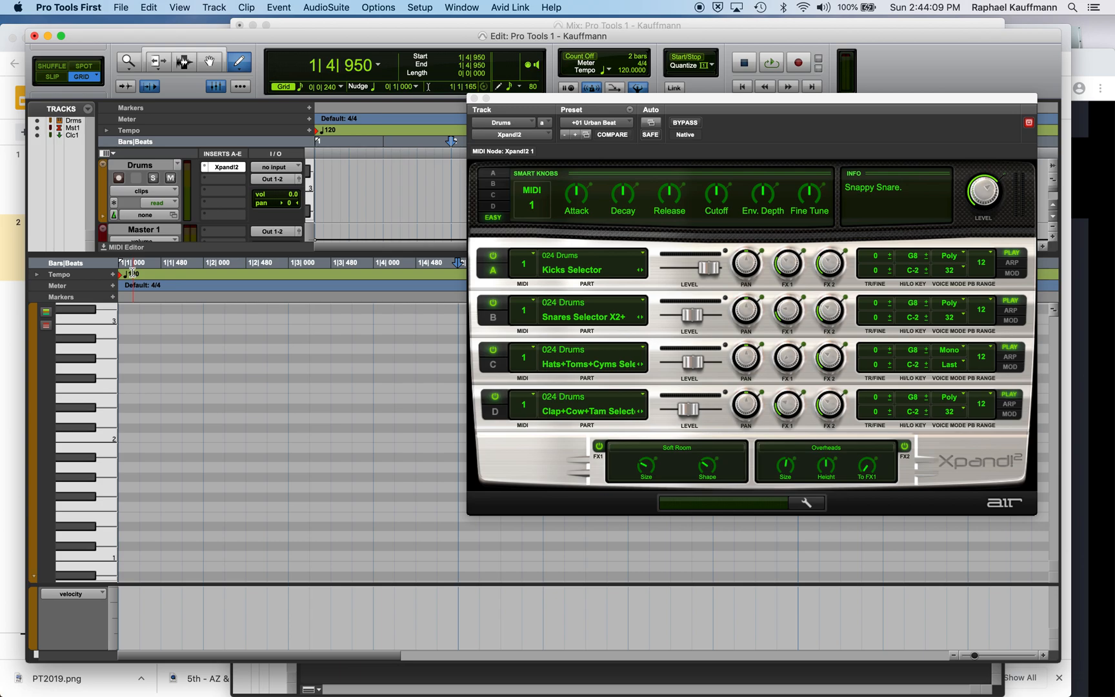
{"action": "key", "text": "r"}
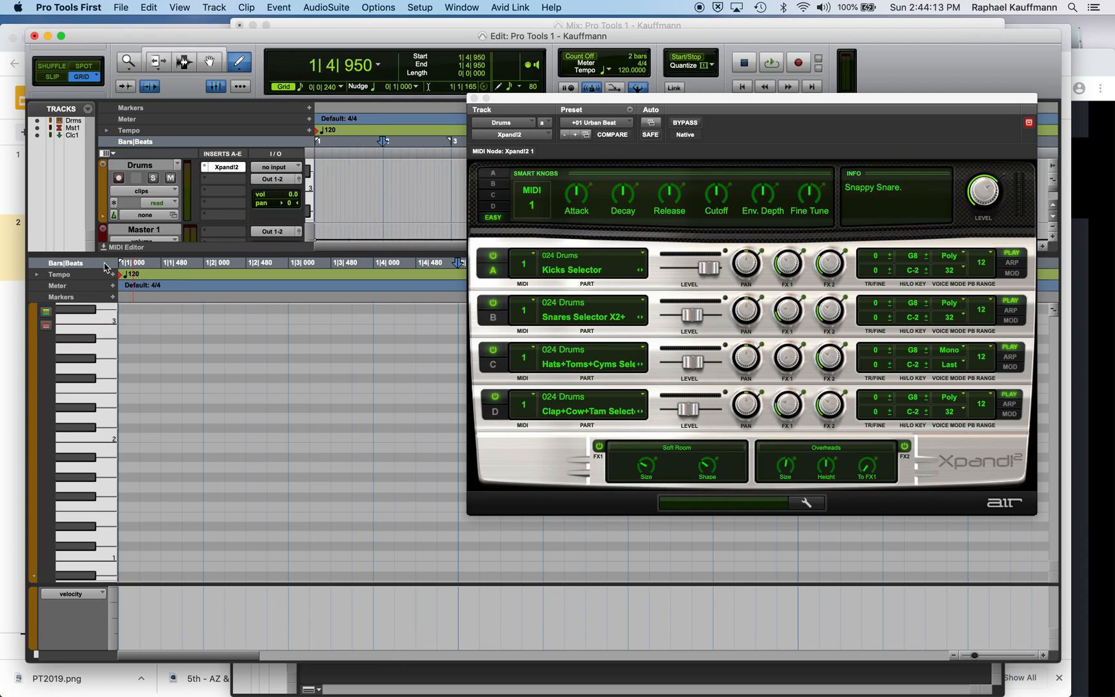
{"action": "key", "text": "r"}
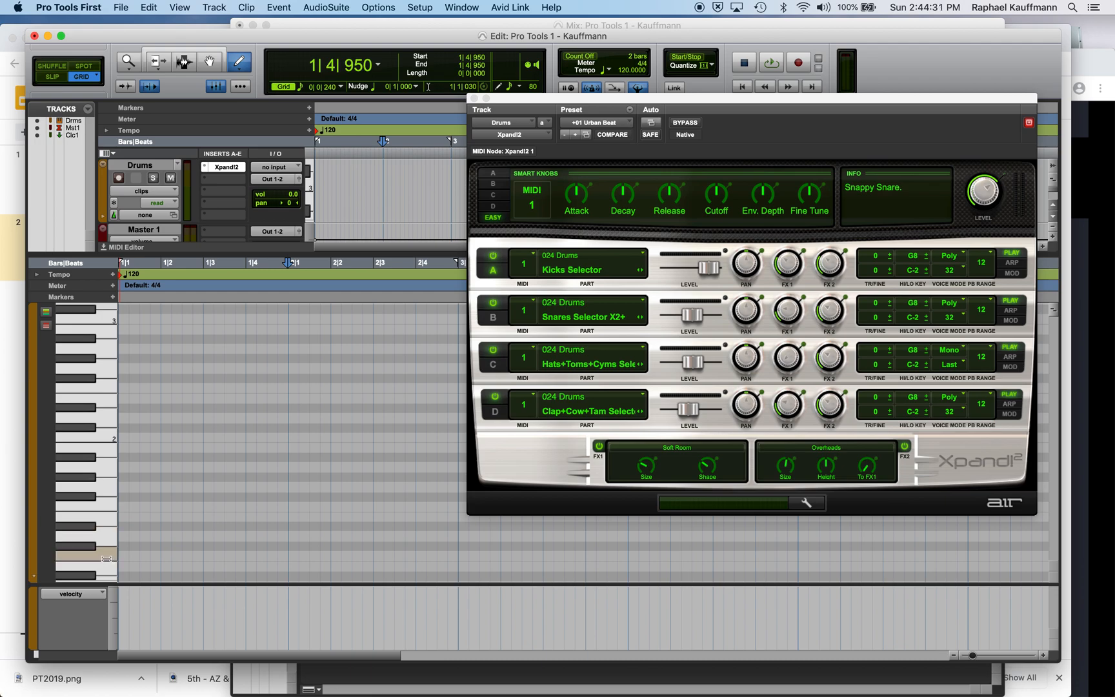
{"action": "left_click", "coordinate": [106, 558]}
{"action": "left_click", "coordinate": [124, 555]}
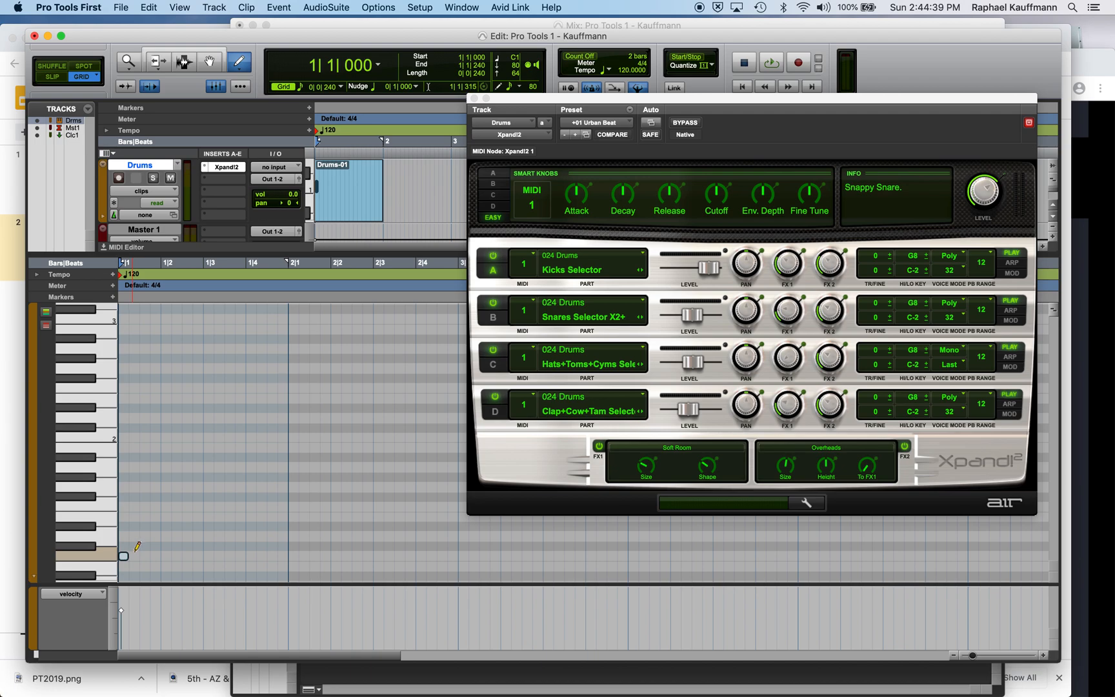
{"action": "left_click", "coordinate": [166, 535]}
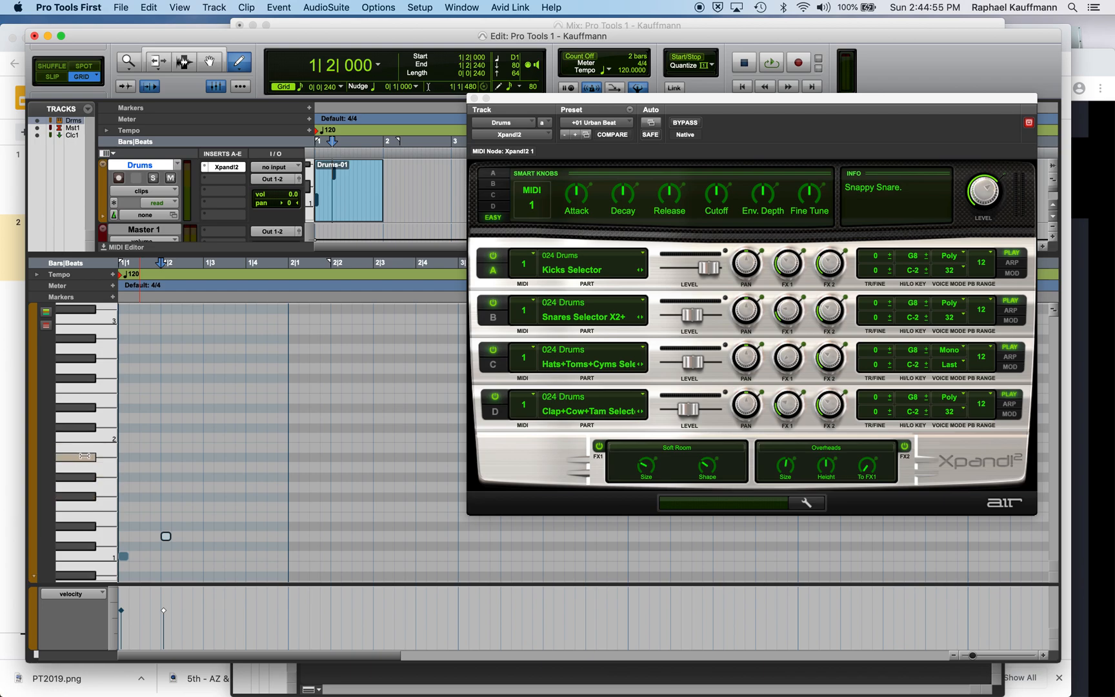
Step: Draw a C1 note on beat 3 and a D1 note on beat 4 of bar 1 in the MIDI Editor
{"action": "left_click", "coordinate": [209, 551]}
{"action": "left_click", "coordinate": [206, 556]}
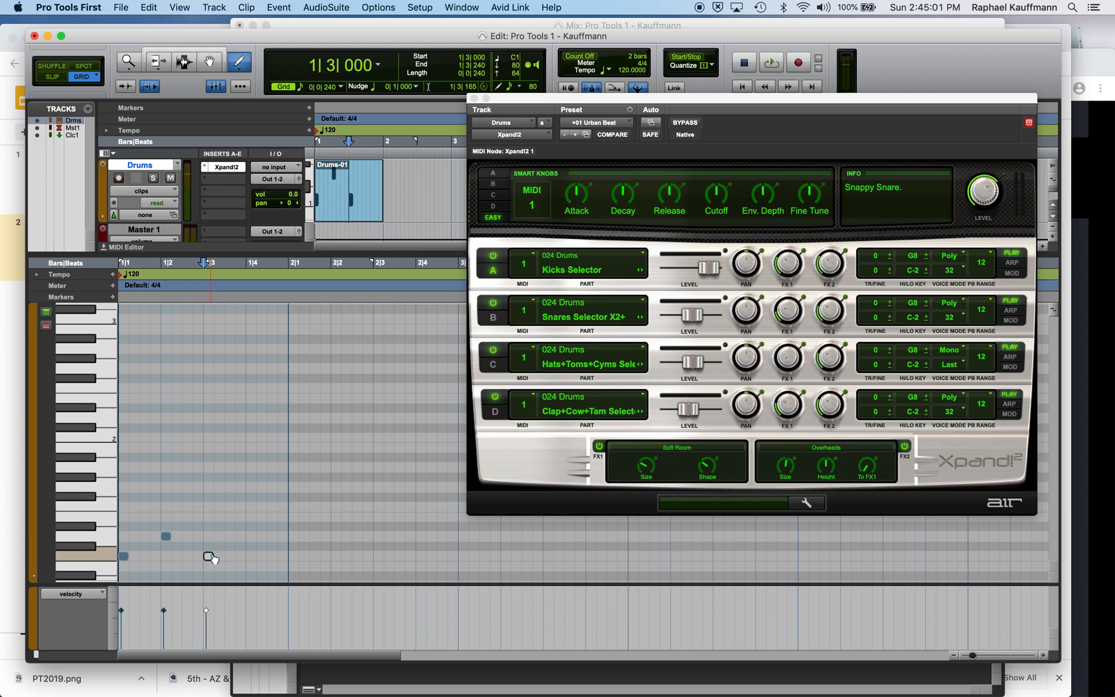
{"action": "left_click", "coordinate": [251, 536]}
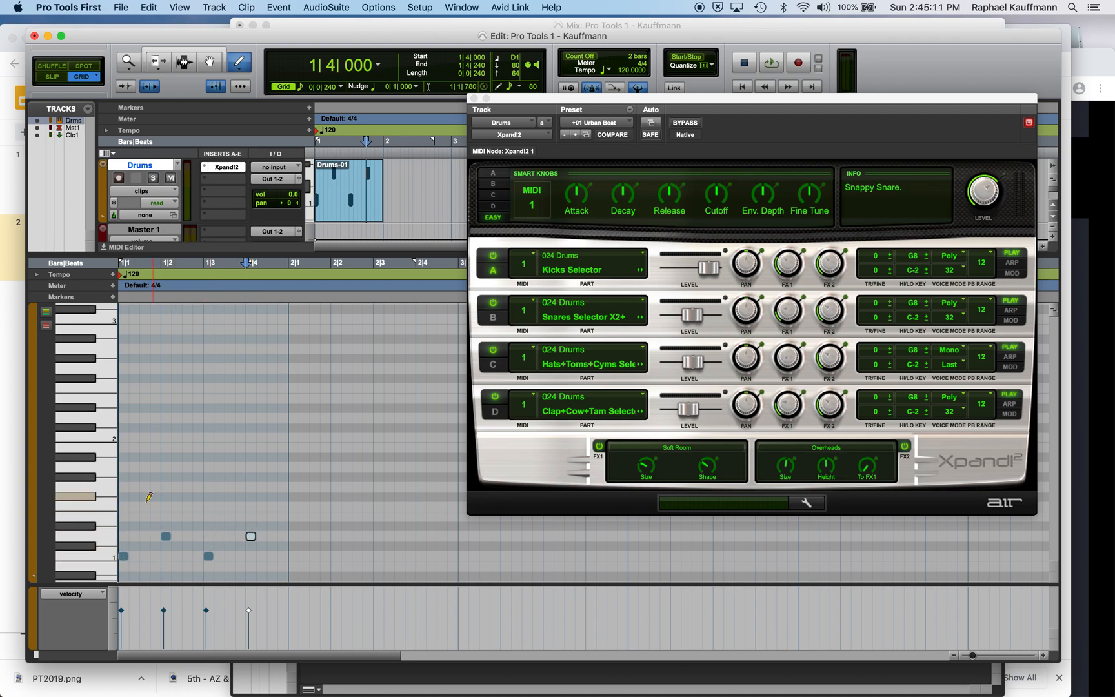
Step: Audition F#1 and draw eight F#1 notes across bar 1, one on every eighth note
{"action": "left_click", "coordinate": [78, 496]}
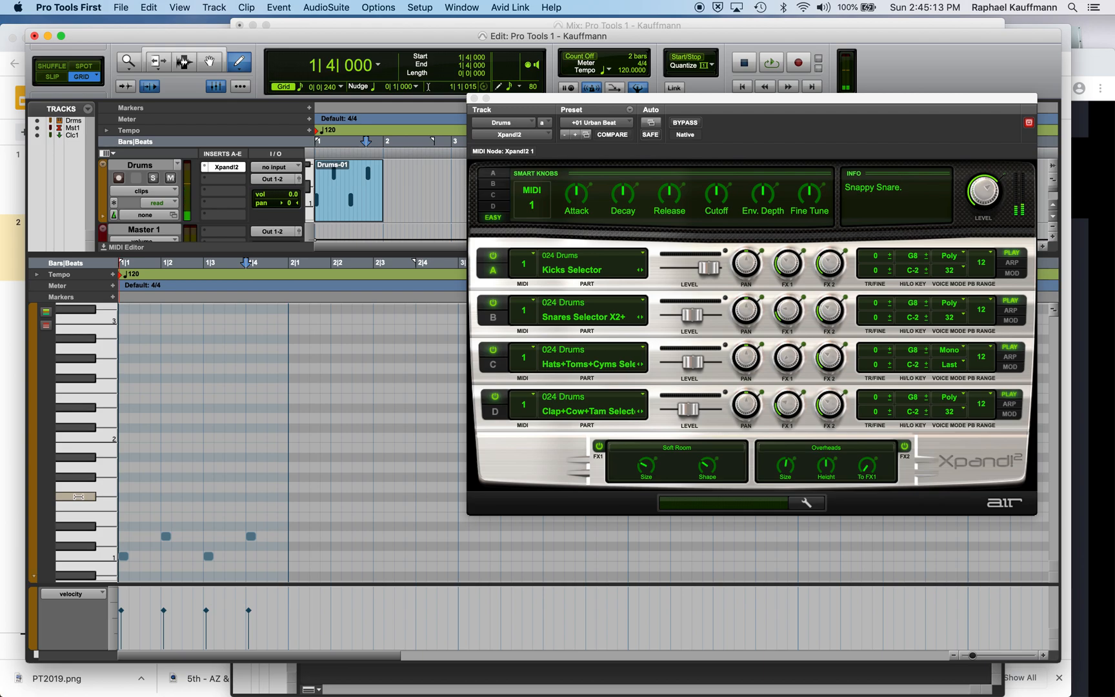
{"action": "left_click", "coordinate": [124, 496]}
{"action": "left_click", "coordinate": [144, 496]}
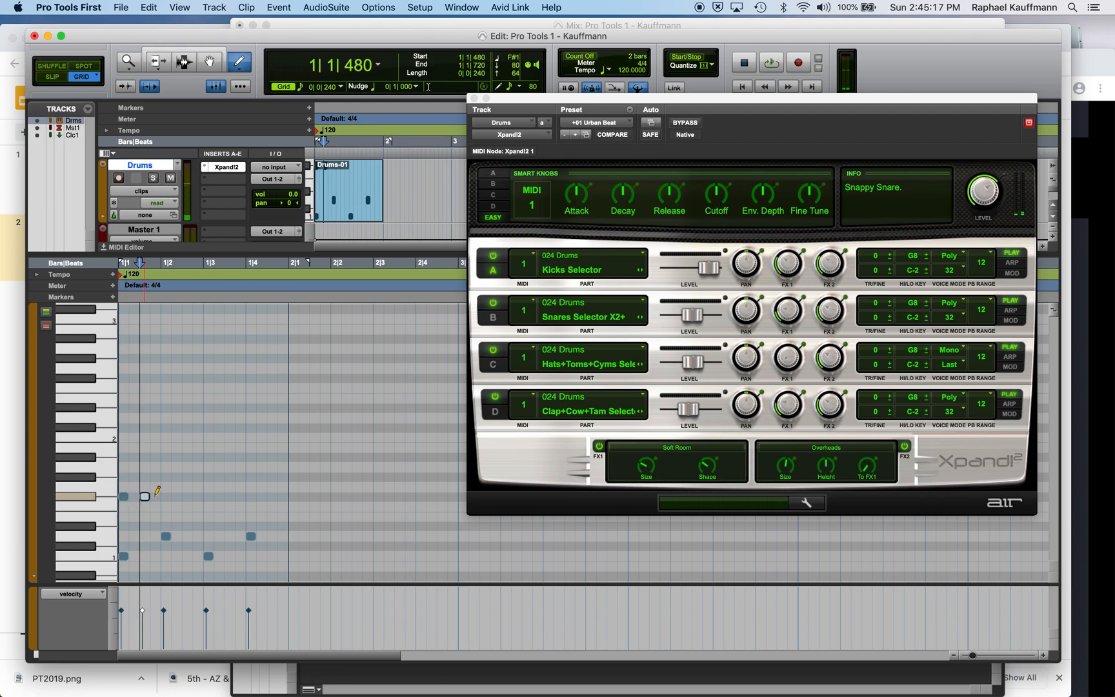
{"action": "left_click", "coordinate": [165, 496]}
{"action": "left_click", "coordinate": [187, 496]}
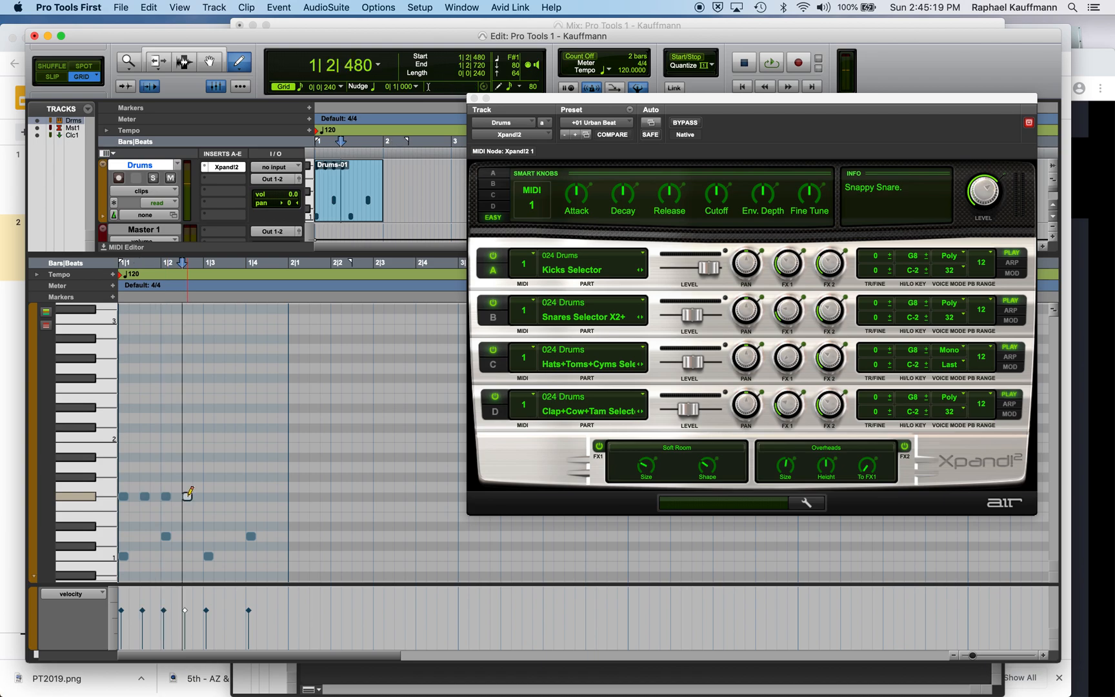
{"action": "left_click", "coordinate": [208, 496]}
{"action": "left_click", "coordinate": [229, 496]}
{"action": "left_click", "coordinate": [251, 496]}
{"action": "left_click", "coordinate": [271, 496]}
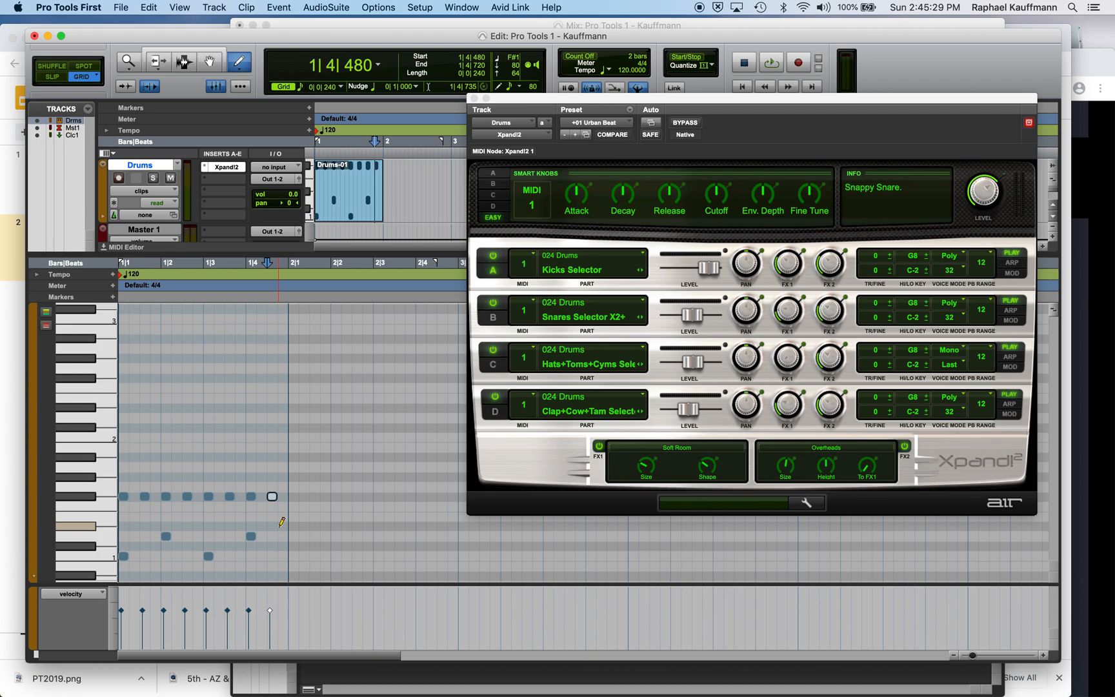
Step: Play back the drum pattern and return to the start of the session
{"action": "key", "text": "space"}
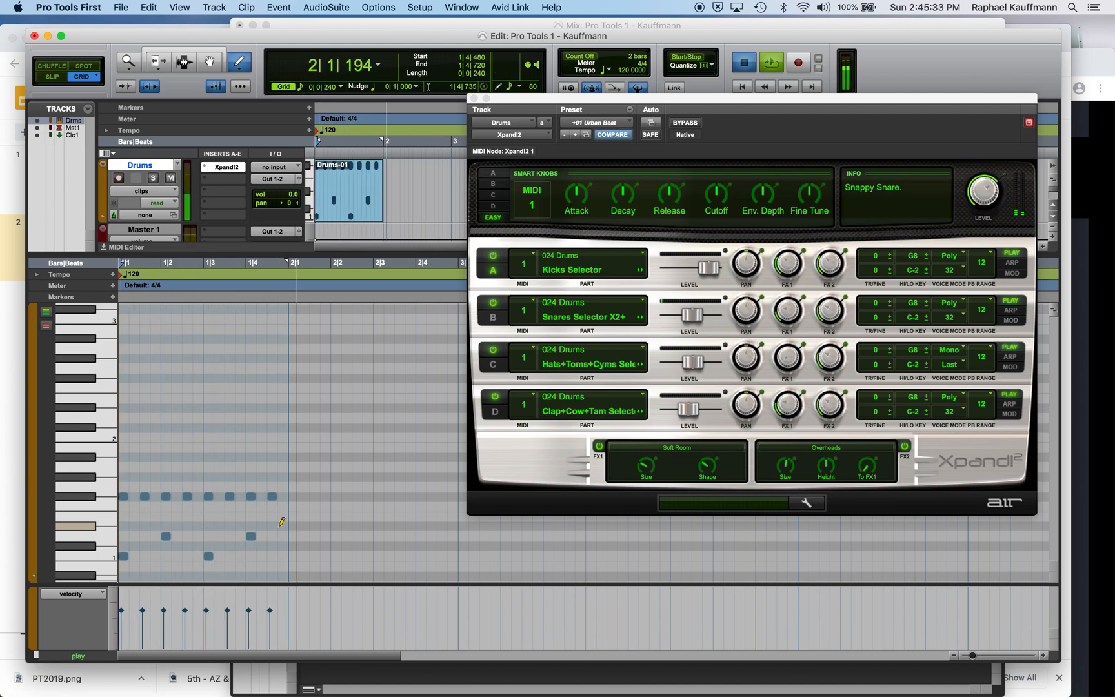
{"action": "key", "text": "space"}
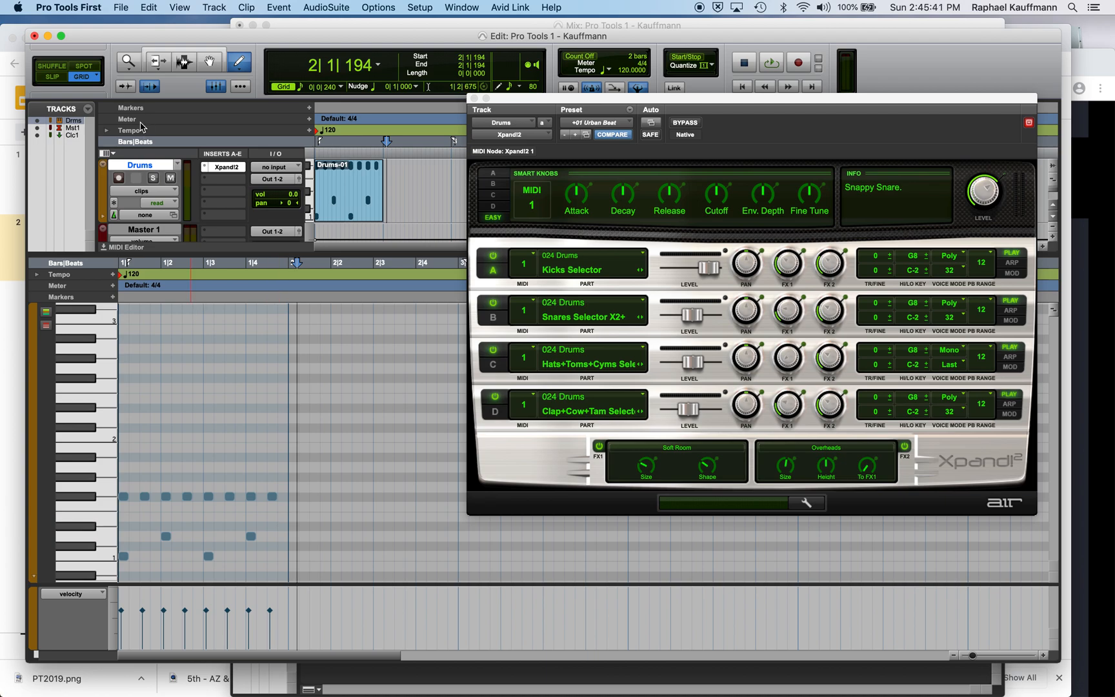
{"action": "key", "text": "super+]"}
{"action": "key", "text": "super+]"}
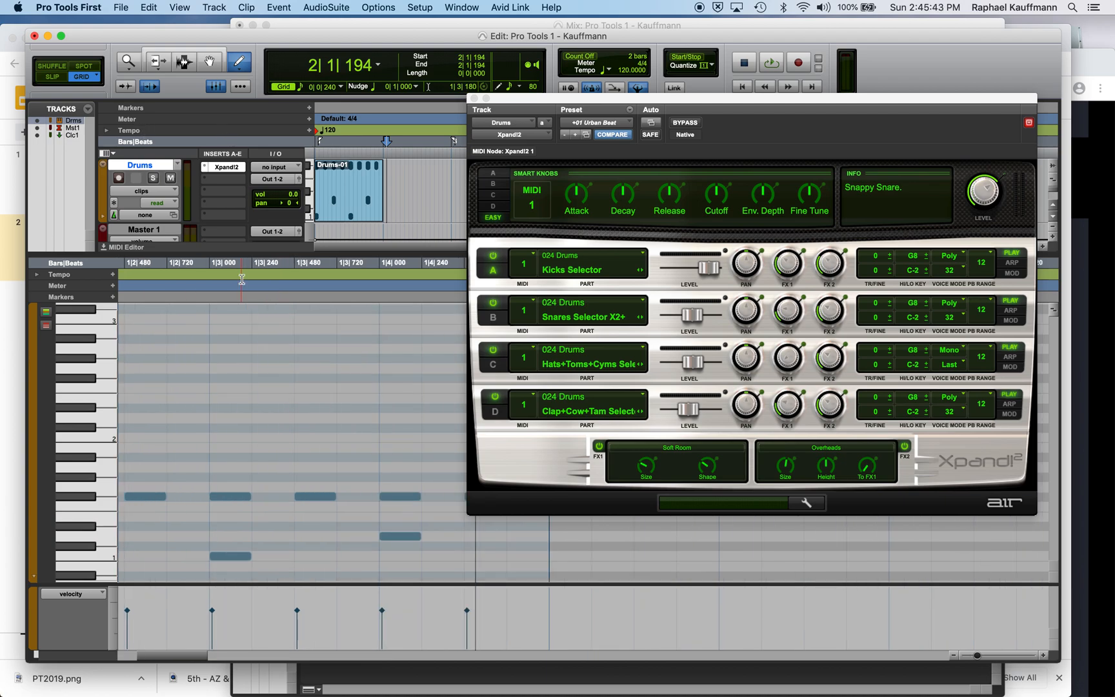
{"action": "key", "text": "Return"}
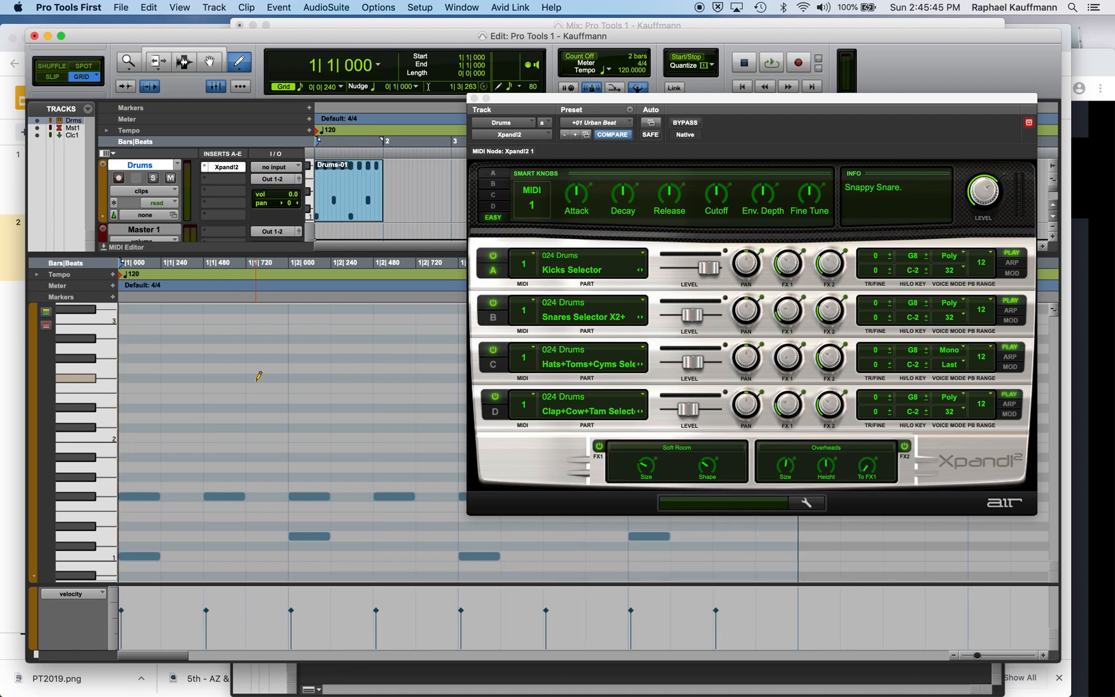
Step: Move the first F#1 note to 1|1|120 in Slip mode and back to 1|1|000 in Grid mode
{"action": "left_click", "coordinate": [55, 77]}
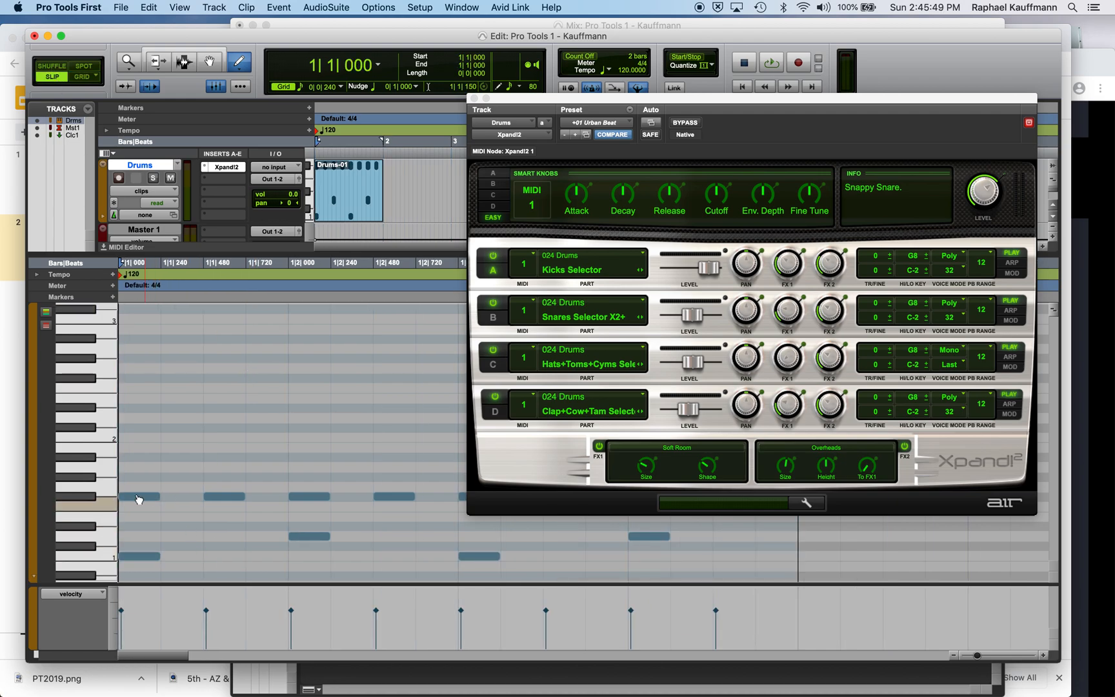
{"action": "left_click_drag", "start_coordinate": [138, 499], "coordinate": [160, 504]}
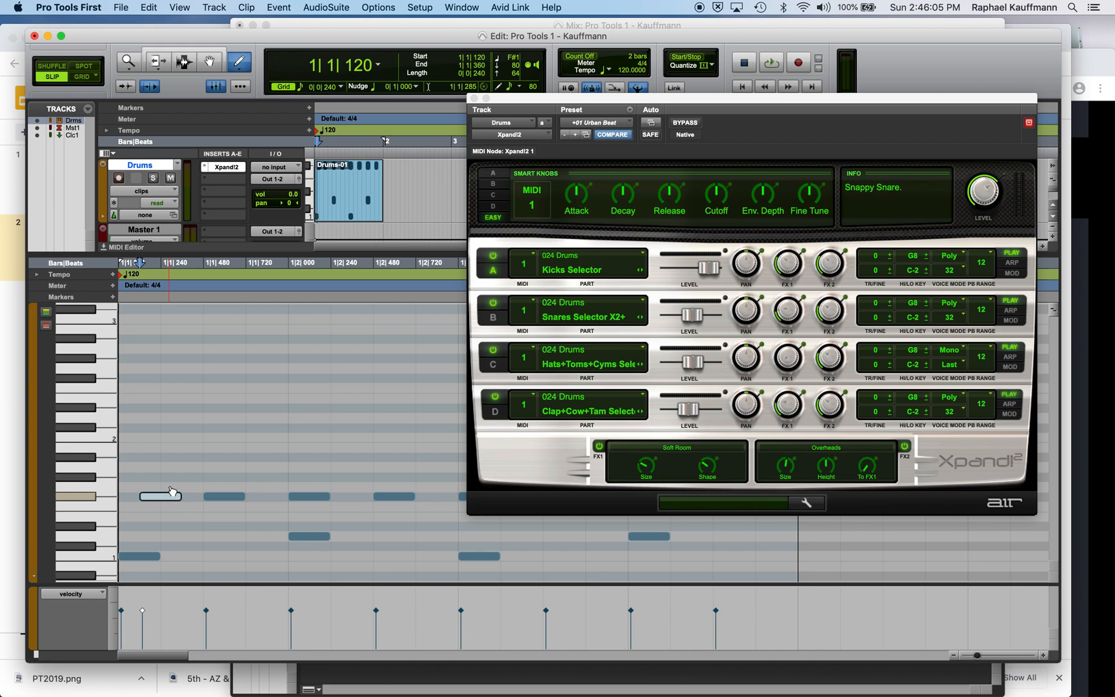
{"action": "left_click", "coordinate": [83, 76]}
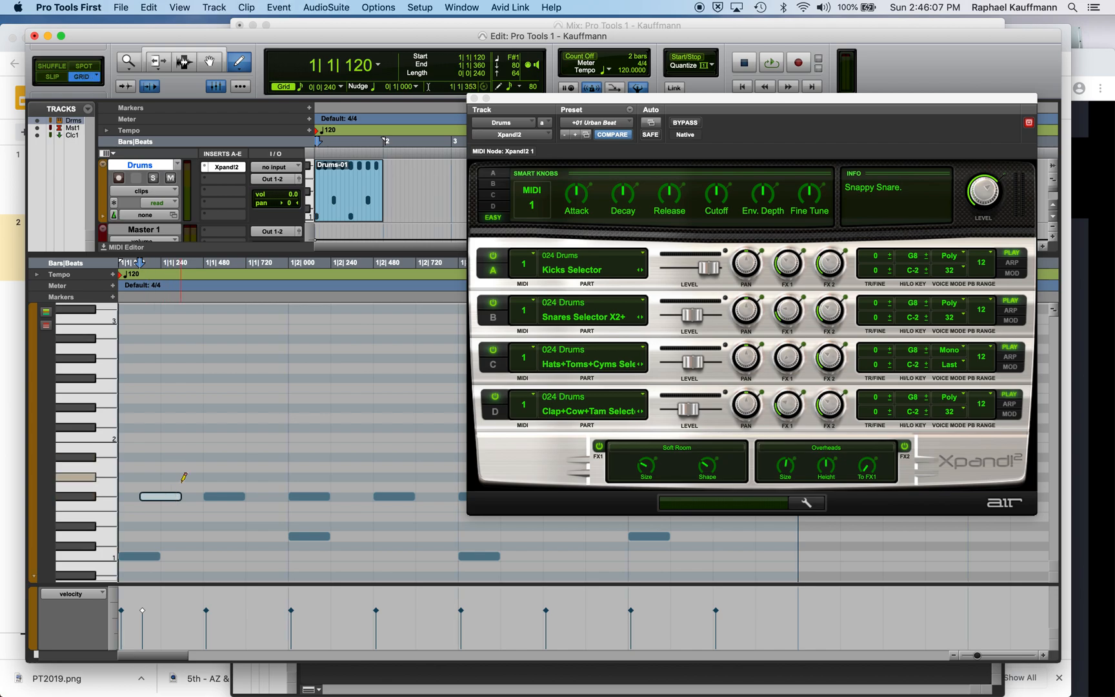
{"action": "left_click_drag", "start_coordinate": [174, 498], "coordinate": [146, 496]}
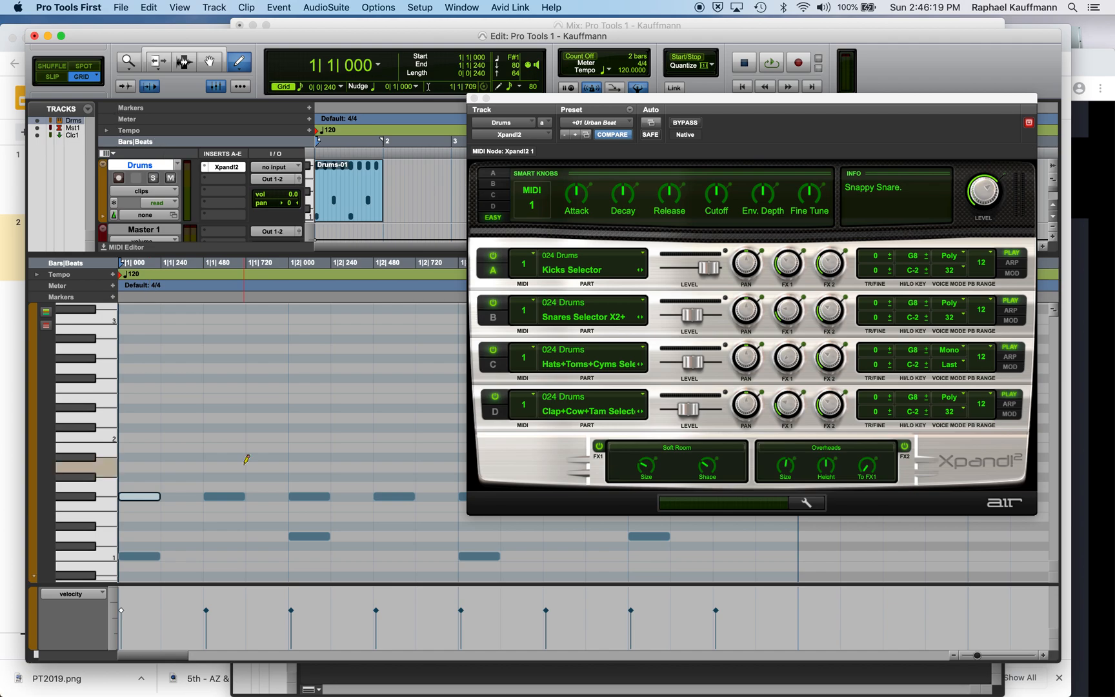
Step: Close the Xpand!2 plug-in window and the docked MIDI Editor
{"action": "left_click", "coordinate": [474, 98]}
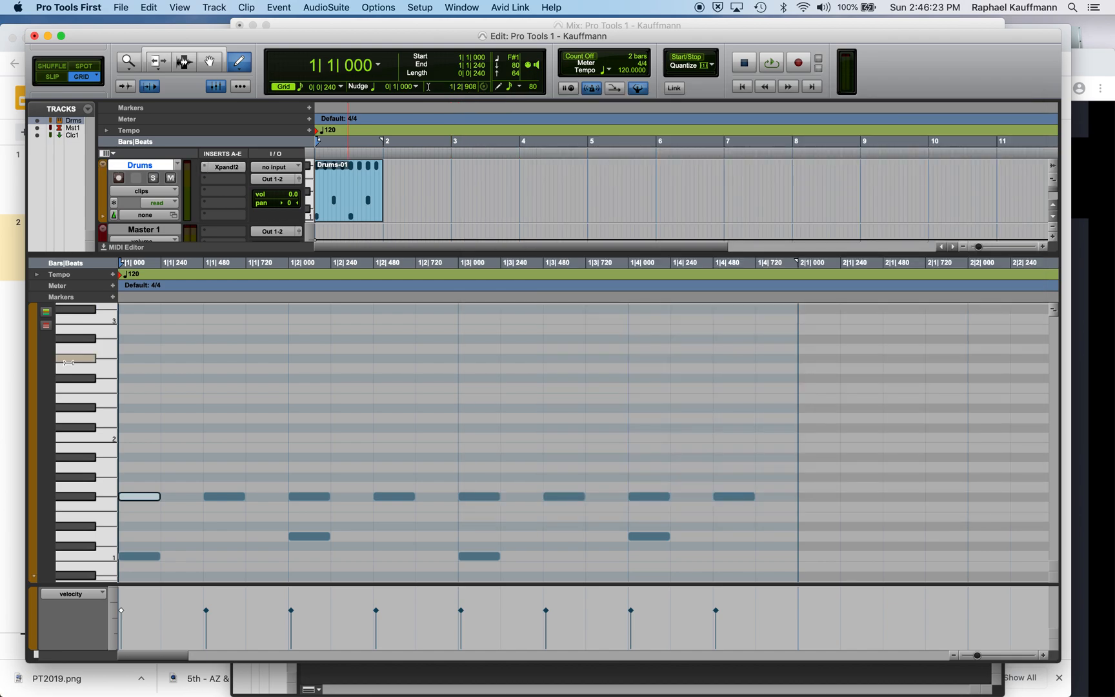
{"action": "left_click", "coordinate": [104, 249]}
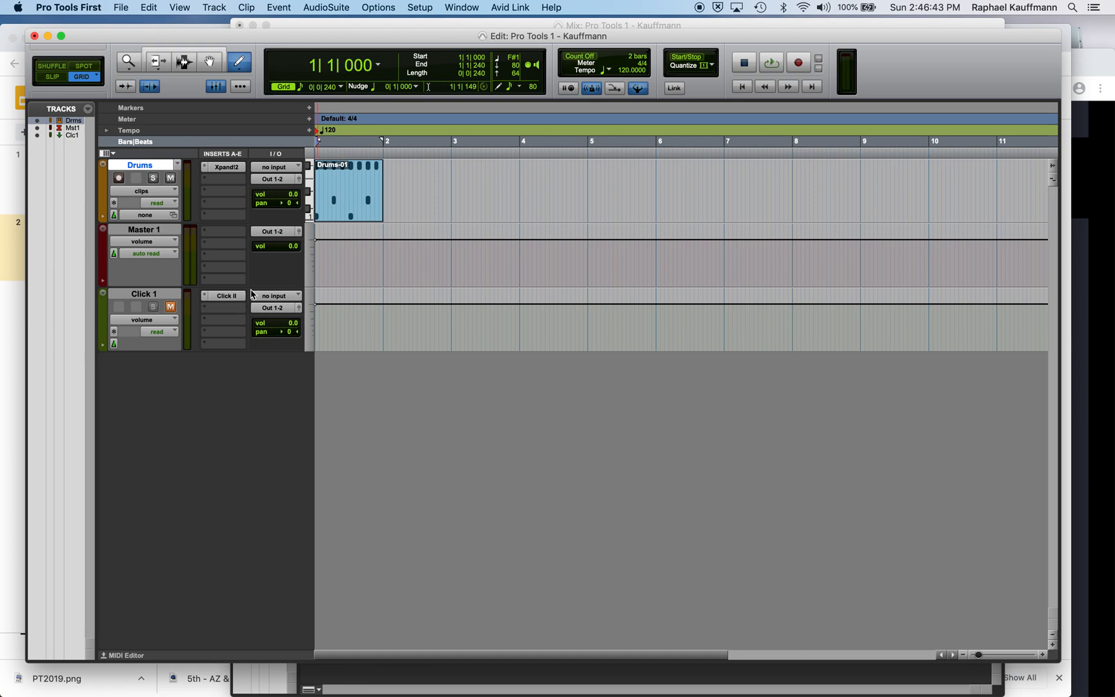
Step: Toggle the metronome off and on, play back the drum clip, and return to the session start
{"action": "left_click", "coordinate": [593, 90]}
{"action": "left_click", "coordinate": [594, 90]}
{"action": "left_click", "coordinate": [594, 89]}
{"action": "left_click", "coordinate": [595, 91]}
{"action": "key", "text": "space"}
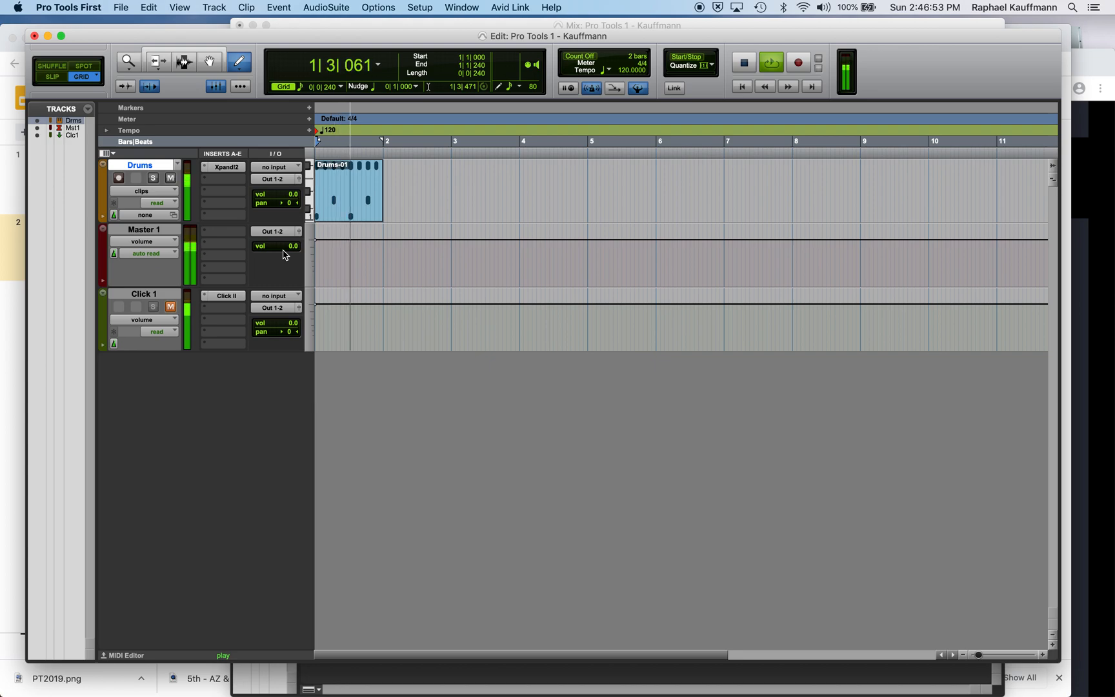
{"action": "key", "text": "space"}
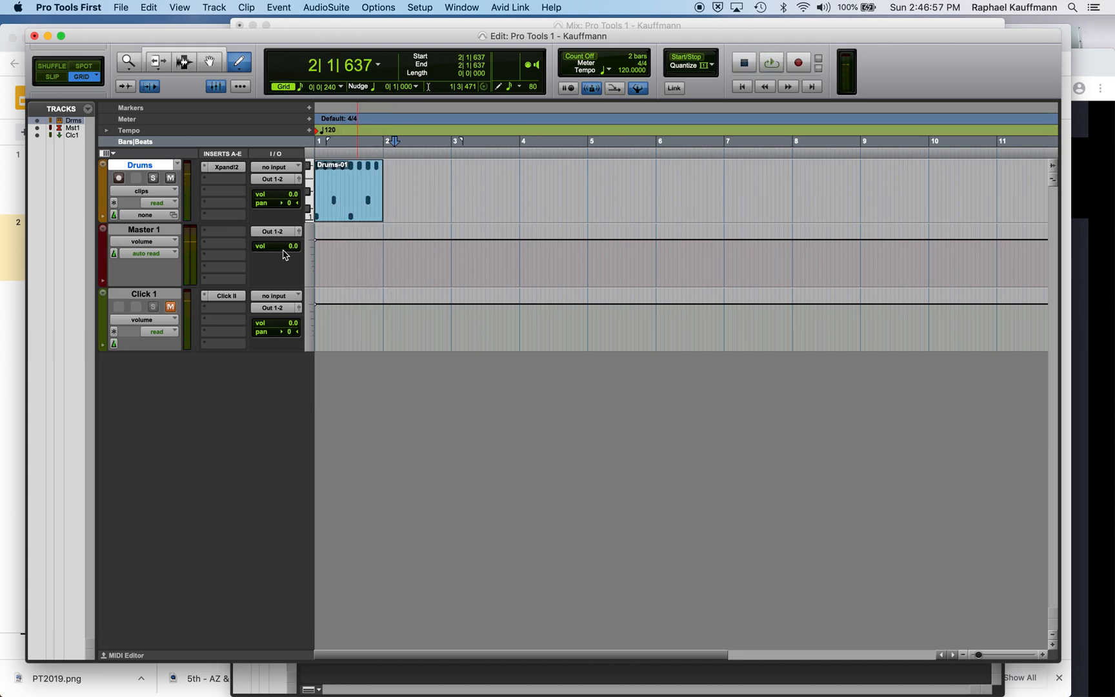
{"action": "key", "text": "Return"}
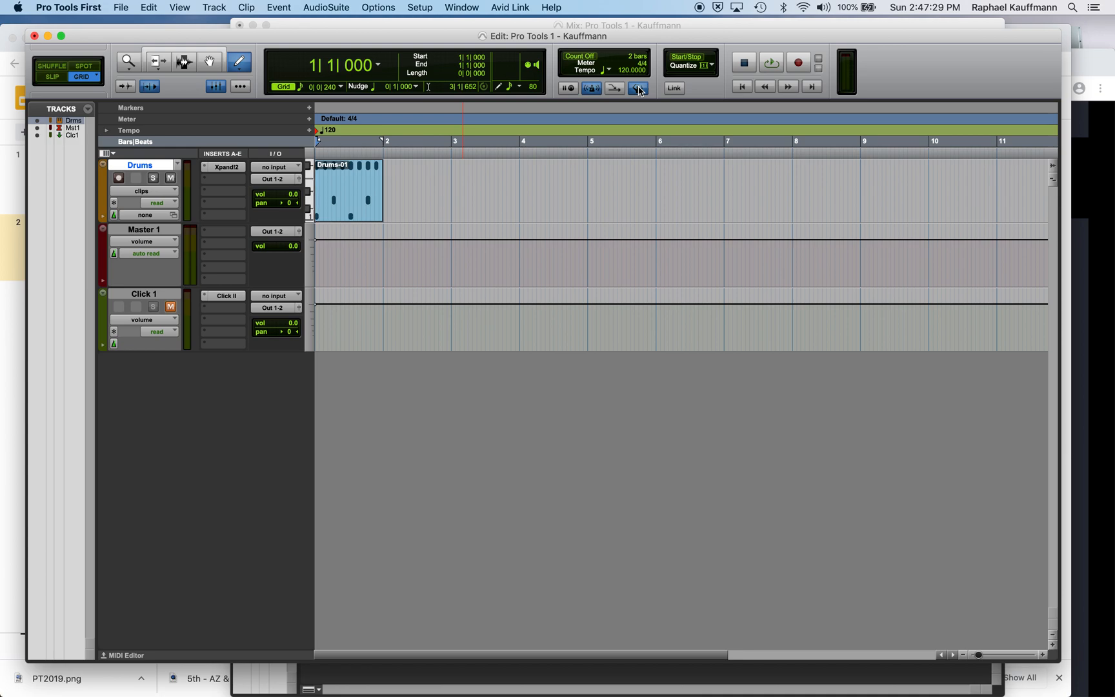
Step: Turn off the Conductor track, set the manual tempo to 85 BPM and play back the drum clip
{"action": "left_click", "coordinate": [640, 92]}
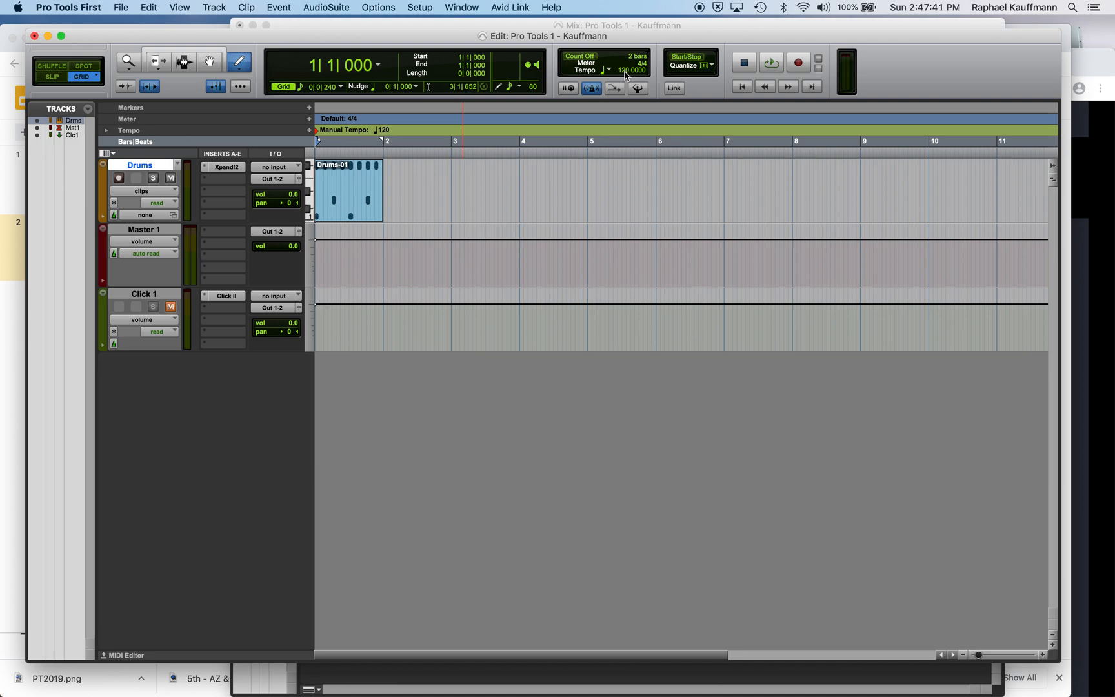
{"action": "left_click", "coordinate": [625, 71]}
{"action": "type", "text": "9"}
{"action": "left_click", "coordinate": [624, 71]}
{"action": "type", "text": "85"}
{"action": "key", "text": "Return"}
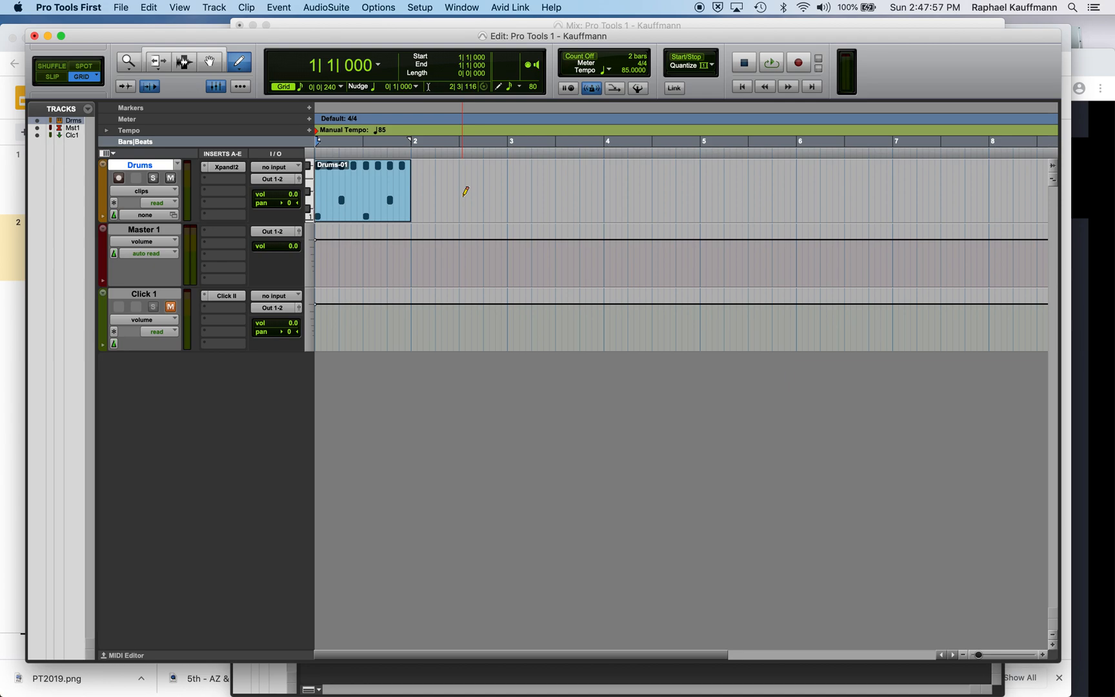
{"action": "key", "text": "space"}
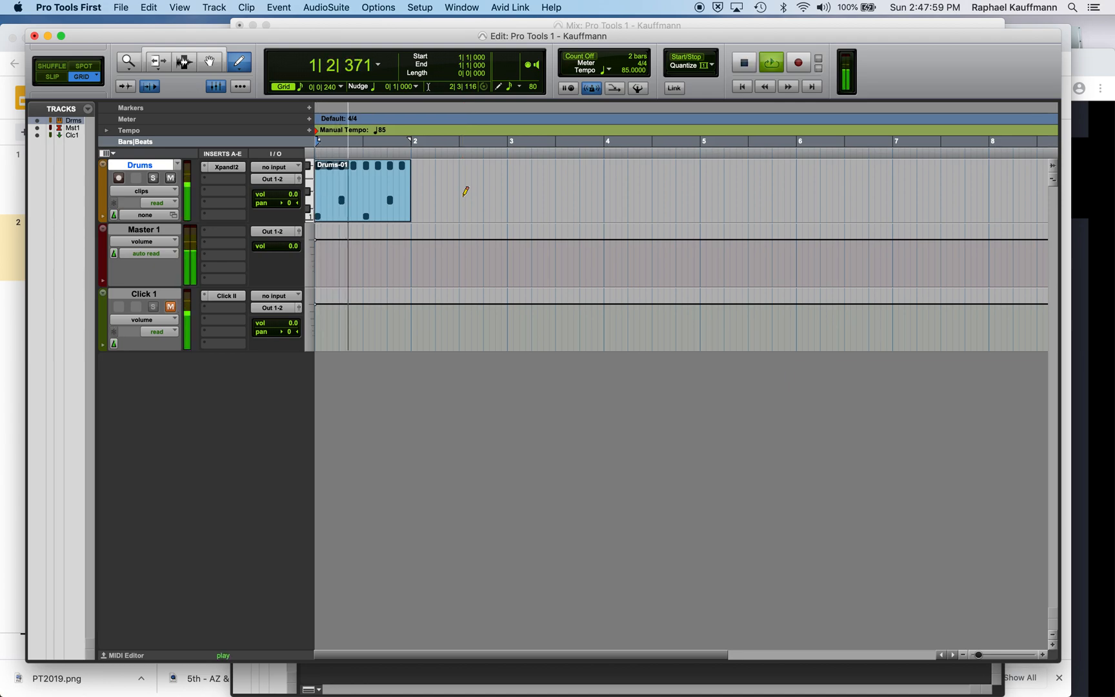
{"action": "key", "text": "space"}
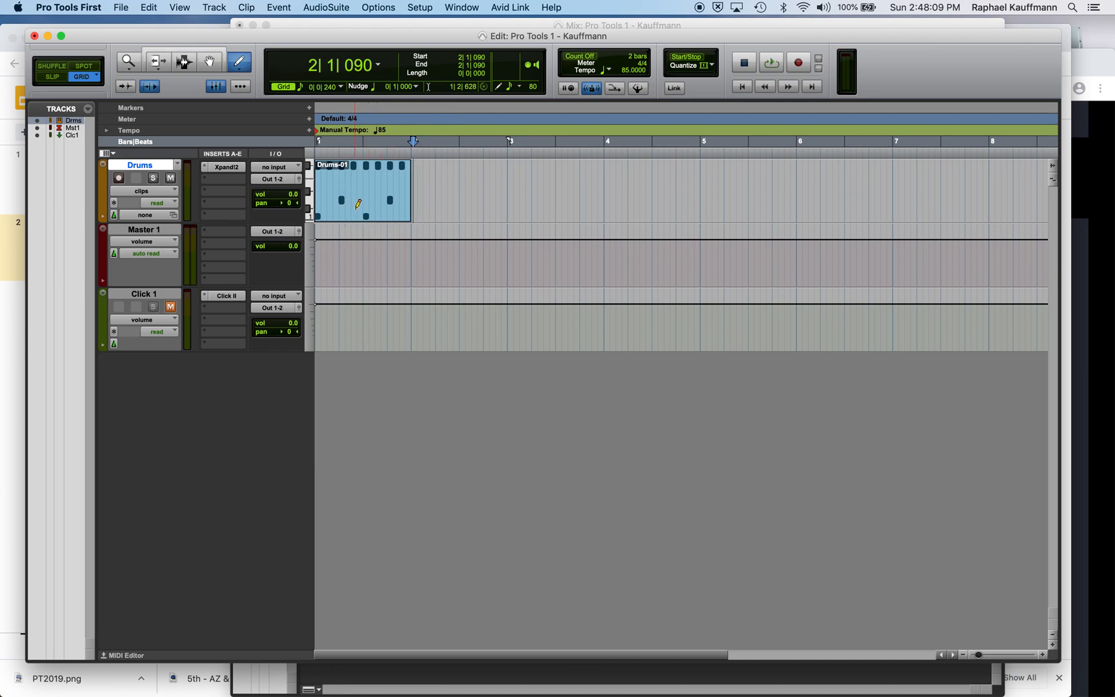
Step: Switch to the Google Slides presentation in Chrome to check the goals for the video, and return to Pro Tools First
{"action": "left_click", "coordinate": [159, 67]}
{"action": "left_click", "coordinate": [188, 69]}
{"action": "key", "text": "super+Tab"}
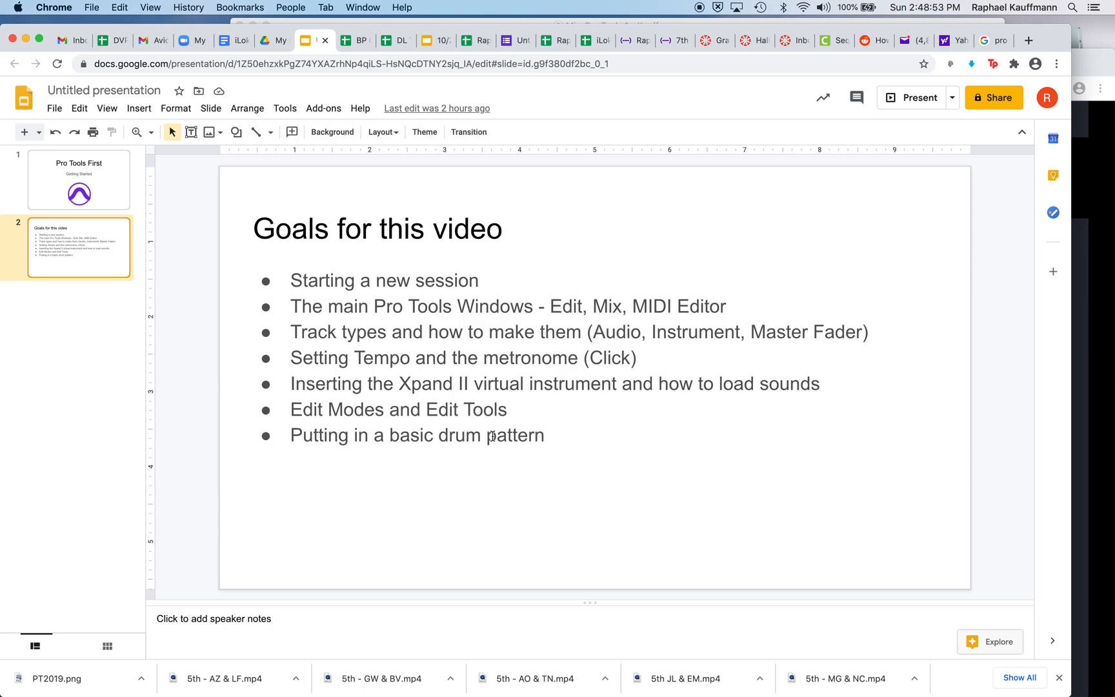
{"action": "key", "text": "super+Tab"}
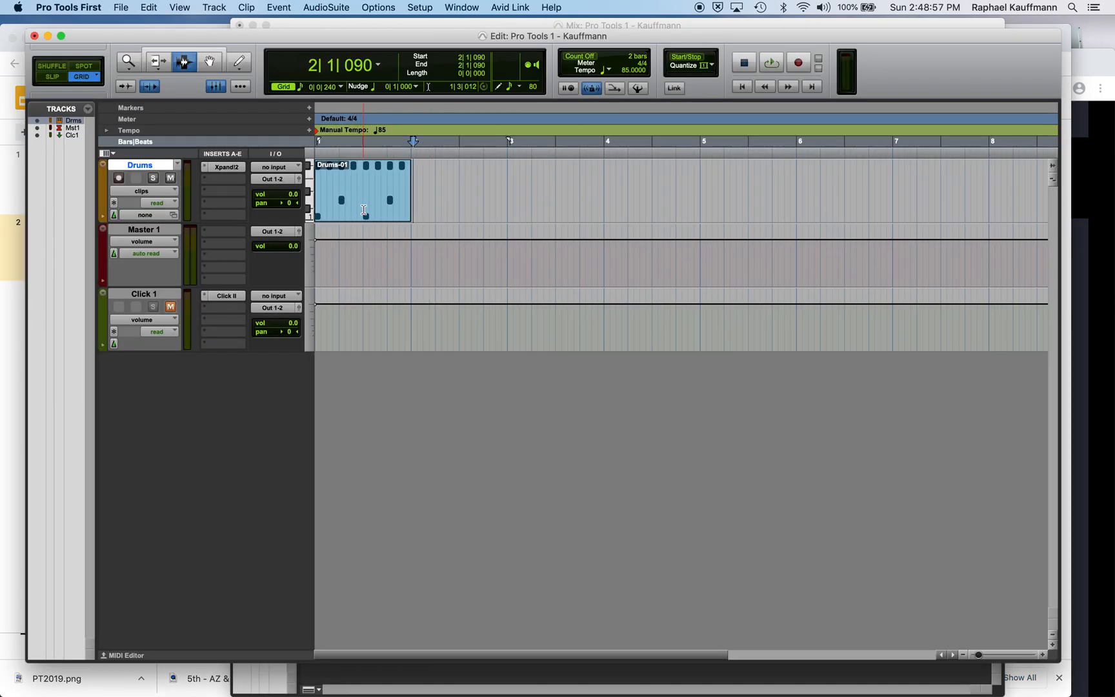
Step: With the Trim tool, shorten the end of the Drums-01 clip to 1|4|000
{"action": "left_click", "coordinate": [161, 65]}
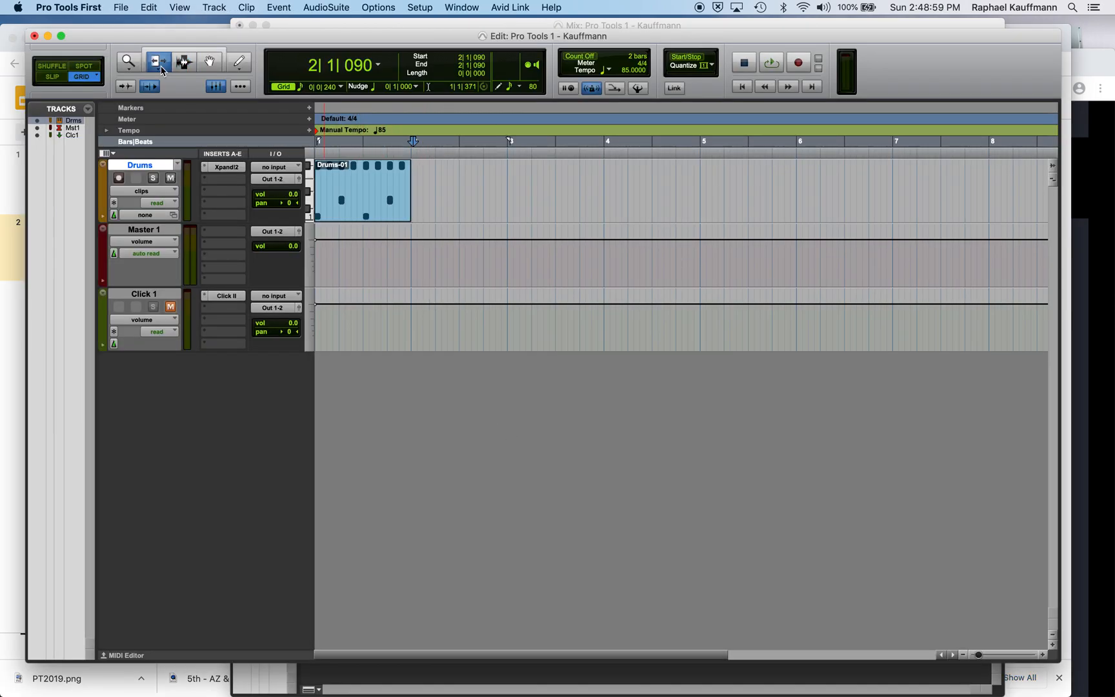
{"action": "key", "text": "super+bracketright"}
{"action": "key", "text": "super+bracketright"}
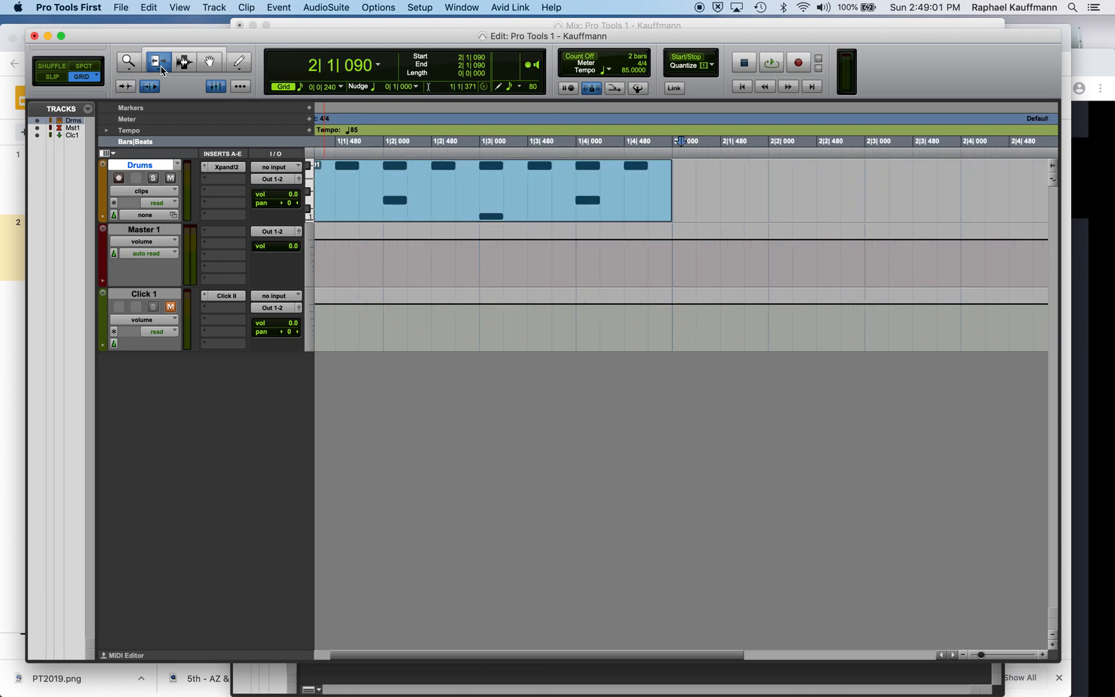
{"action": "key", "text": "Return"}
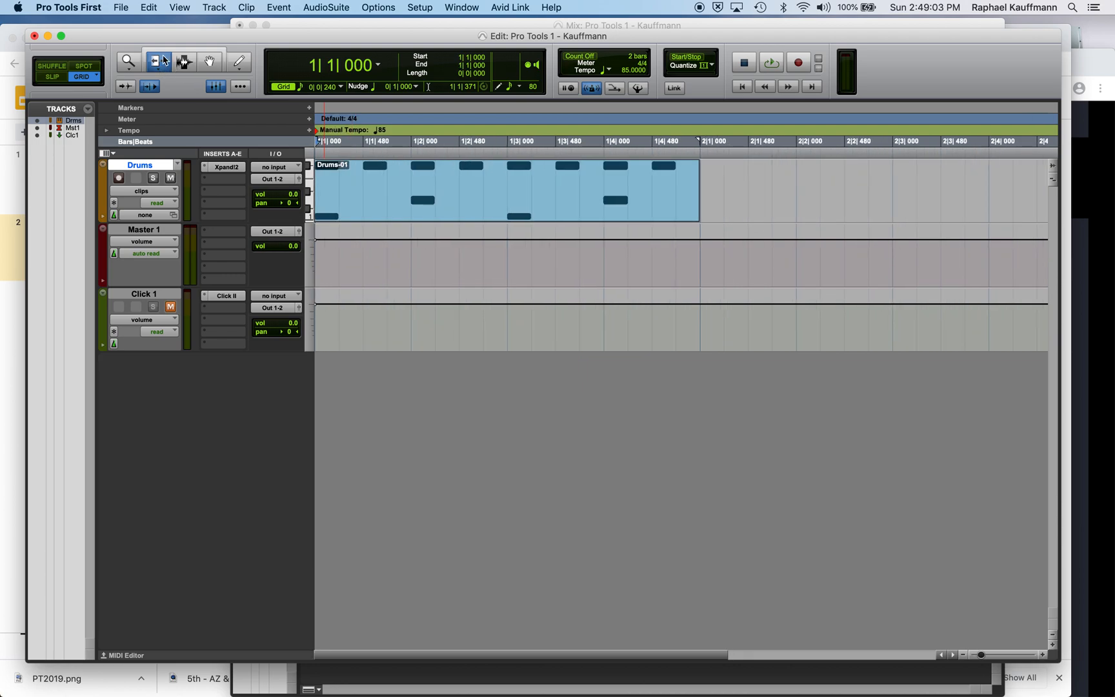
{"action": "left_click", "coordinate": [182, 65]}
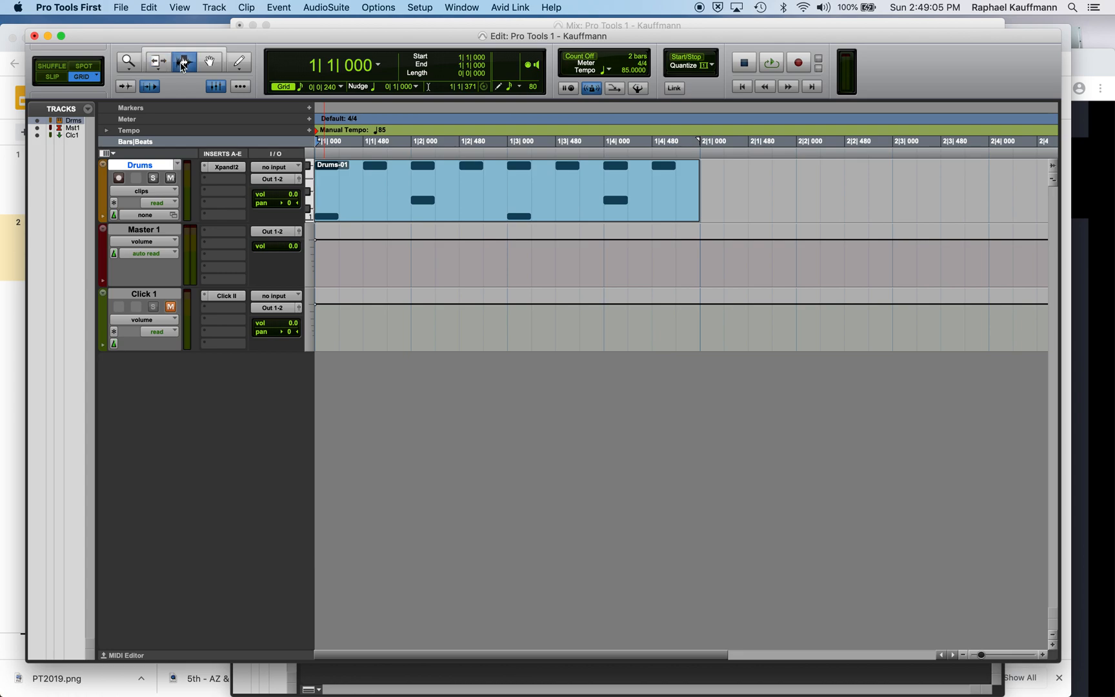
{"action": "left_click", "coordinate": [211, 64]}
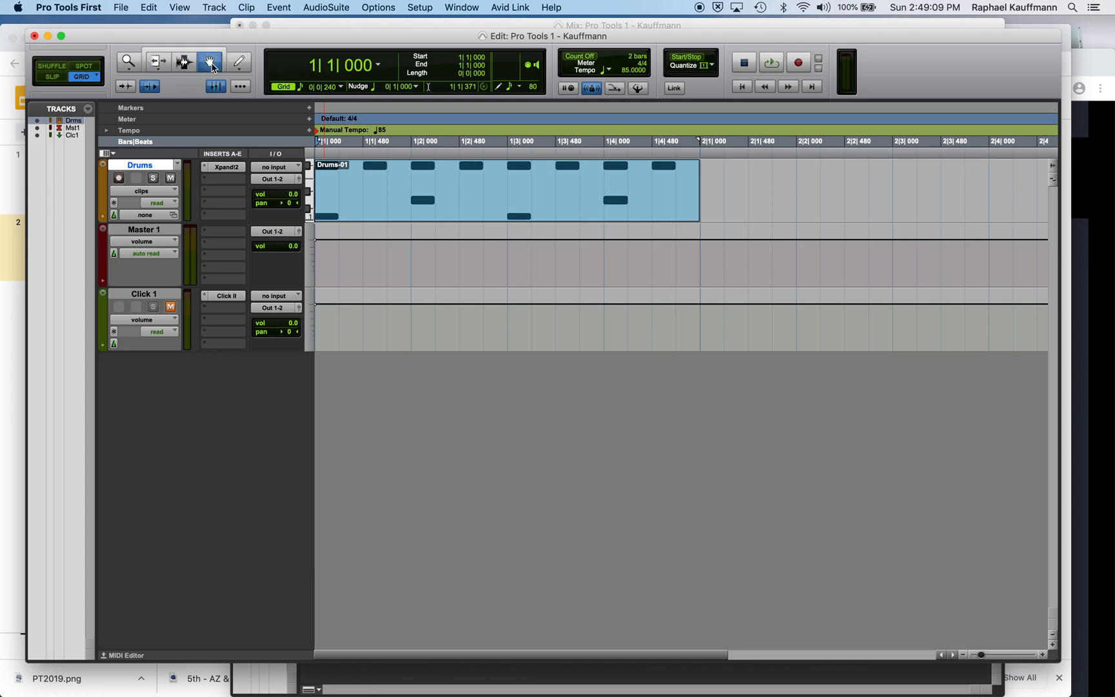
{"action": "left_click", "coordinate": [157, 67]}
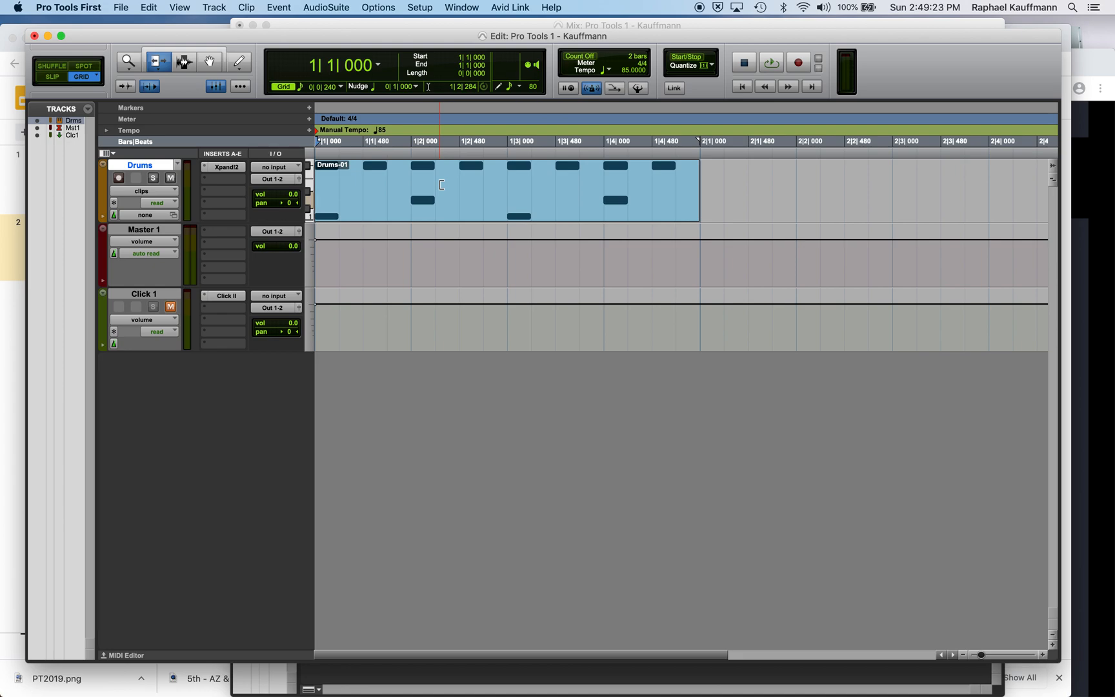
{"action": "left_click", "coordinate": [694, 197]}
{"action": "left_click_drag", "start_coordinate": [693, 197], "coordinate": [594, 184]}
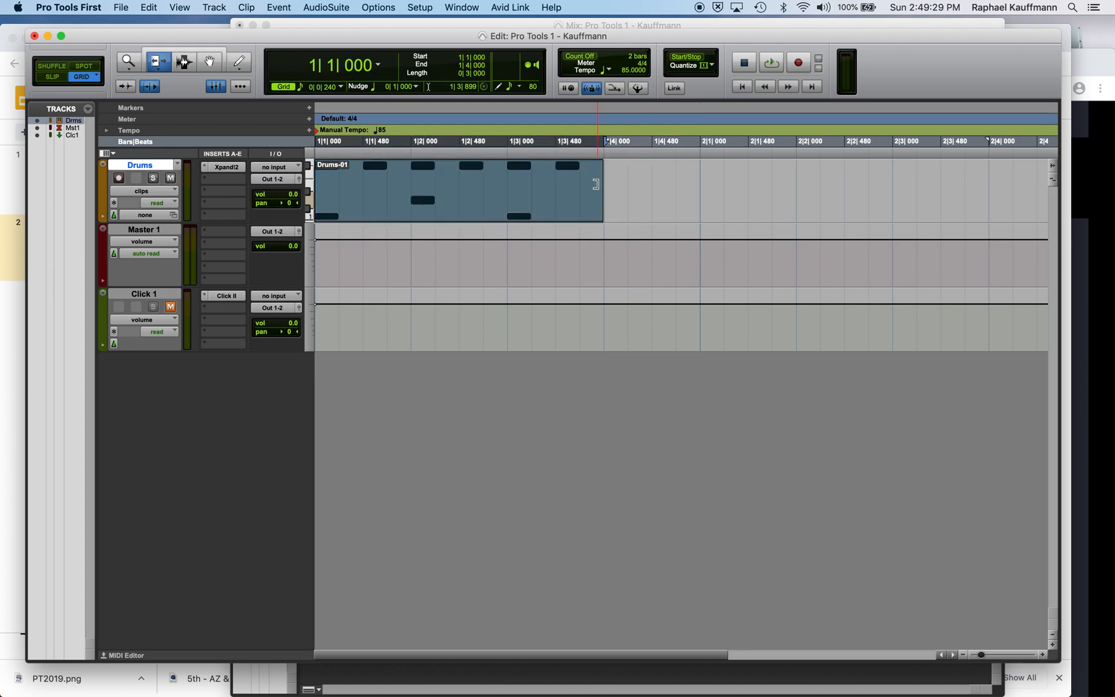
Step: Extend the end of the Drums-01 clip to 2|1|000 with the Trim tool
{"action": "mouse_move", "coordinate": [315, 189]}
{"action": "left_mouse_down"}
{"action": "mouse_move", "coordinate": [401, 182]}
{"action": "mouse_move", "coordinate": [316, 192]}
{"action": "left_mouse_up"}
{"action": "left_click_drag", "start_coordinate": [600, 189], "coordinate": [694, 186]}
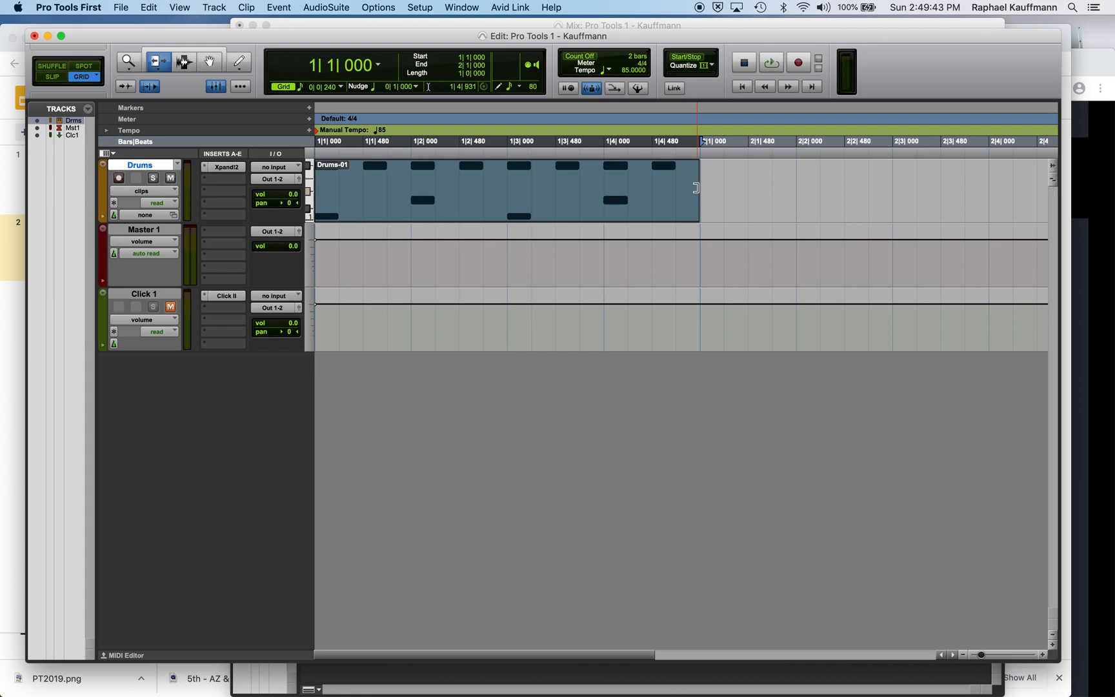
{"action": "mouse_move", "coordinate": [695, 187]}
{"action": "left_mouse_down"}
{"action": "mouse_move", "coordinate": [629, 187]}
{"action": "mouse_move", "coordinate": [700, 185]}
{"action": "left_mouse_up"}
Step: Try trimming the end of the Drums-01 clip to 1|3|000 three times, undoing each trim
{"action": "left_click", "coordinate": [510, 192]}
{"action": "key", "text": "super+z"}
{"action": "left_click", "coordinate": [506, 189]}
{"action": "key", "text": "super+z"}
{"action": "left_click", "coordinate": [509, 188]}
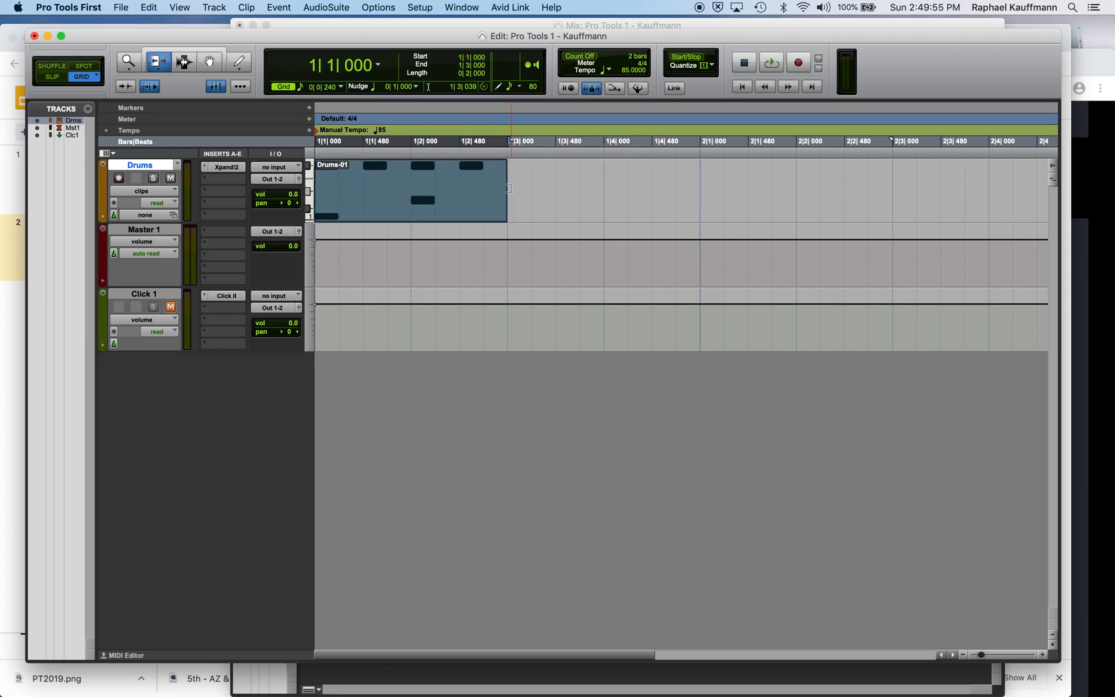
{"action": "key", "text": "super+z"}
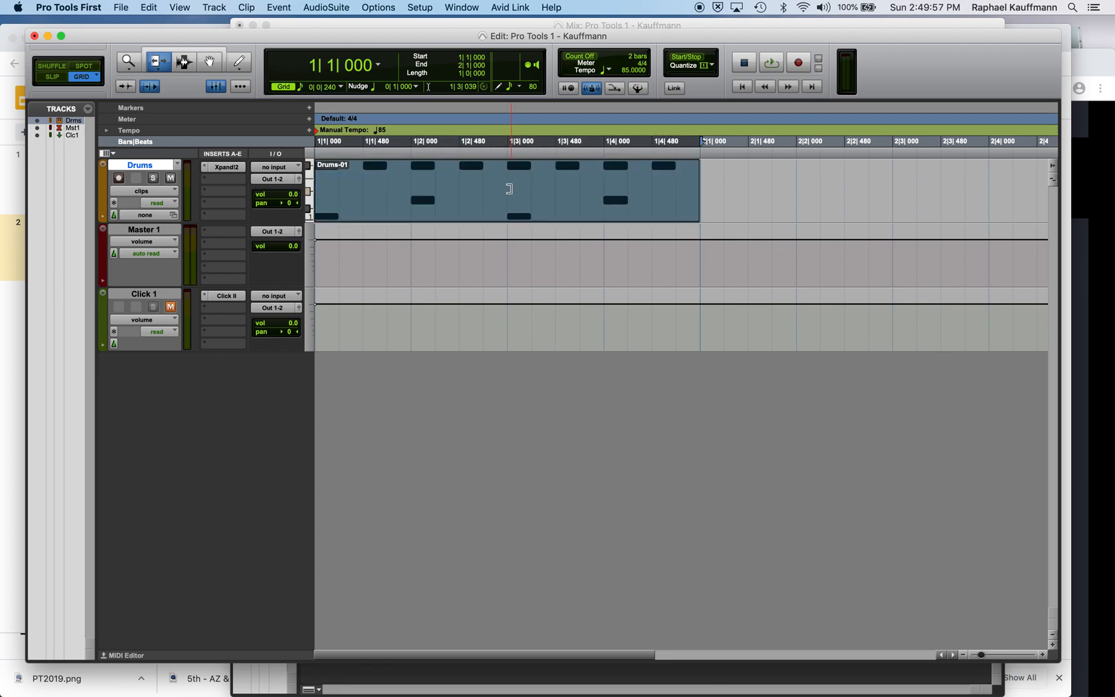
Step: With the Selector tool, cut the range from 1|2|000 to 1|3|000 out of the Drums-01 clip, and undo the cut
{"action": "left_click", "coordinate": [185, 63]}
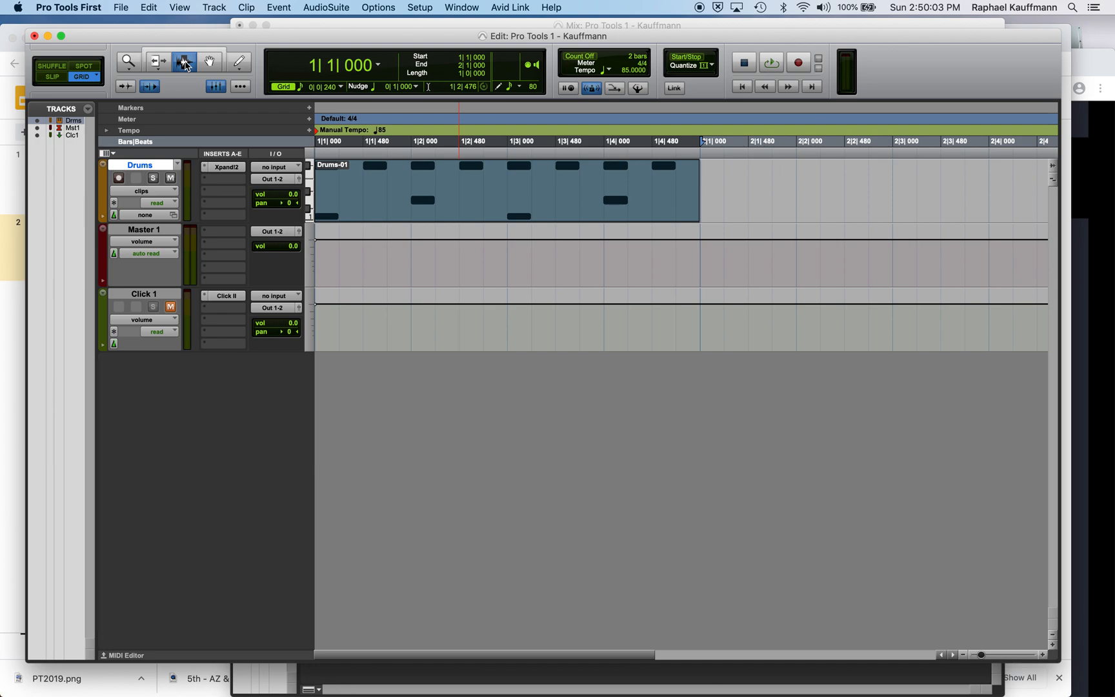
{"action": "left_click", "coordinate": [410, 173]}
{"action": "left_click_drag", "start_coordinate": [410, 173], "coordinate": [514, 180]}
{"action": "key", "text": "super+x"}
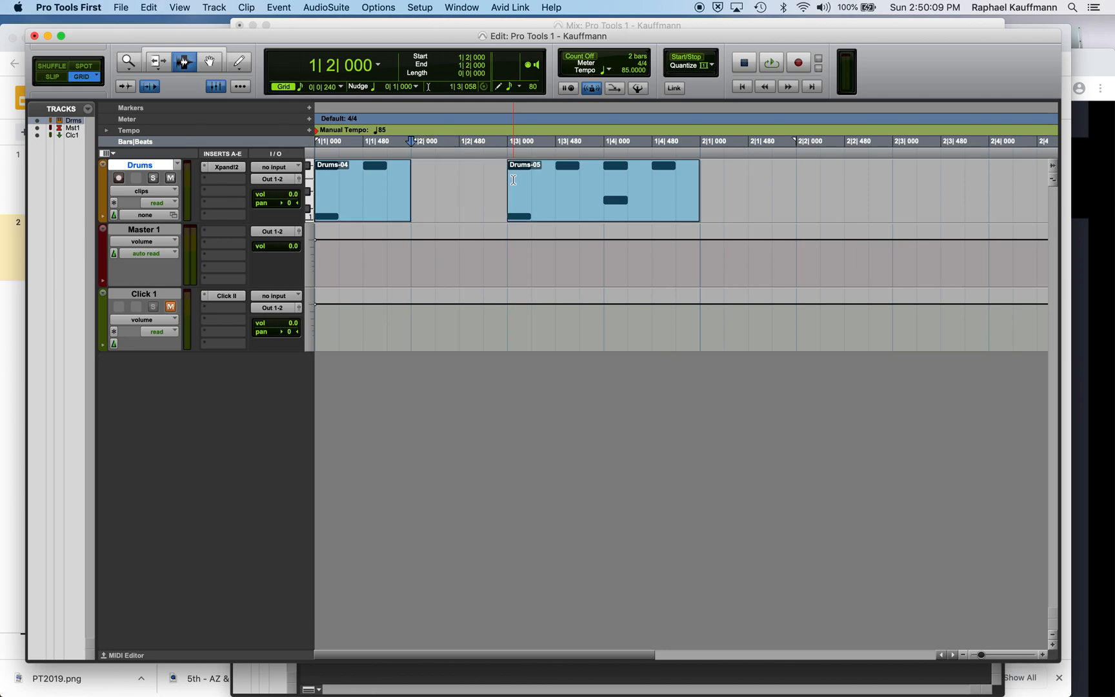
{"action": "key", "text": "super+z"}
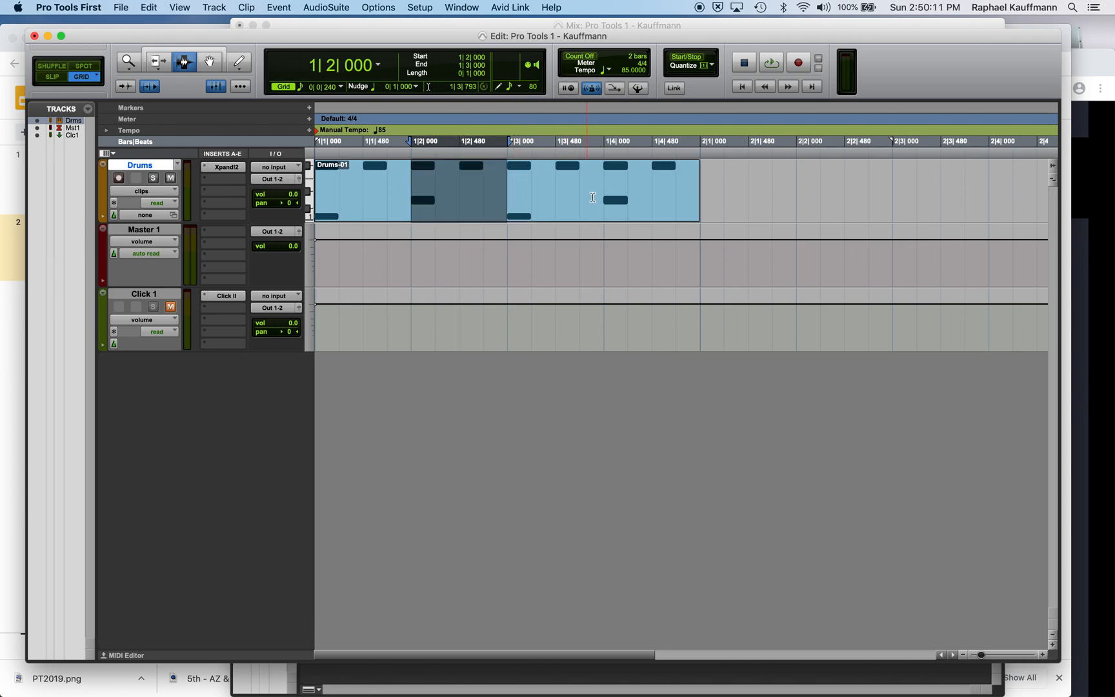
Step: Cut the range from 1|4|000 to 2|1|240 on the Drums track, and undo the cut
{"action": "left_click_drag", "start_coordinate": [603, 193], "coordinate": [729, 196]}
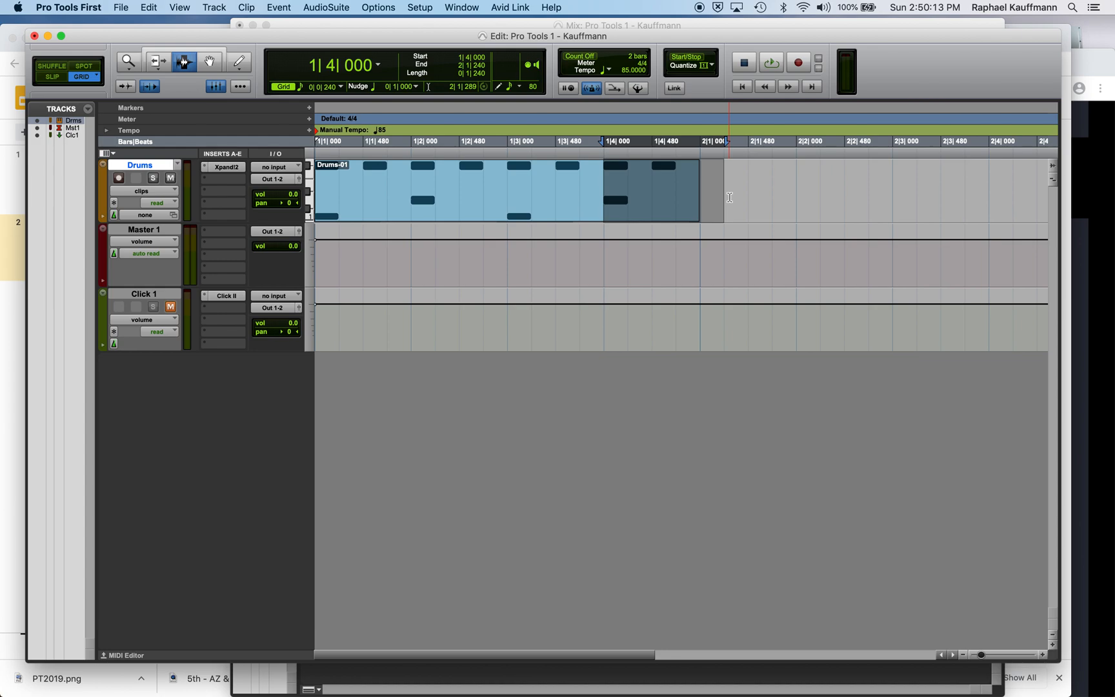
{"action": "key", "text": "super+x"}
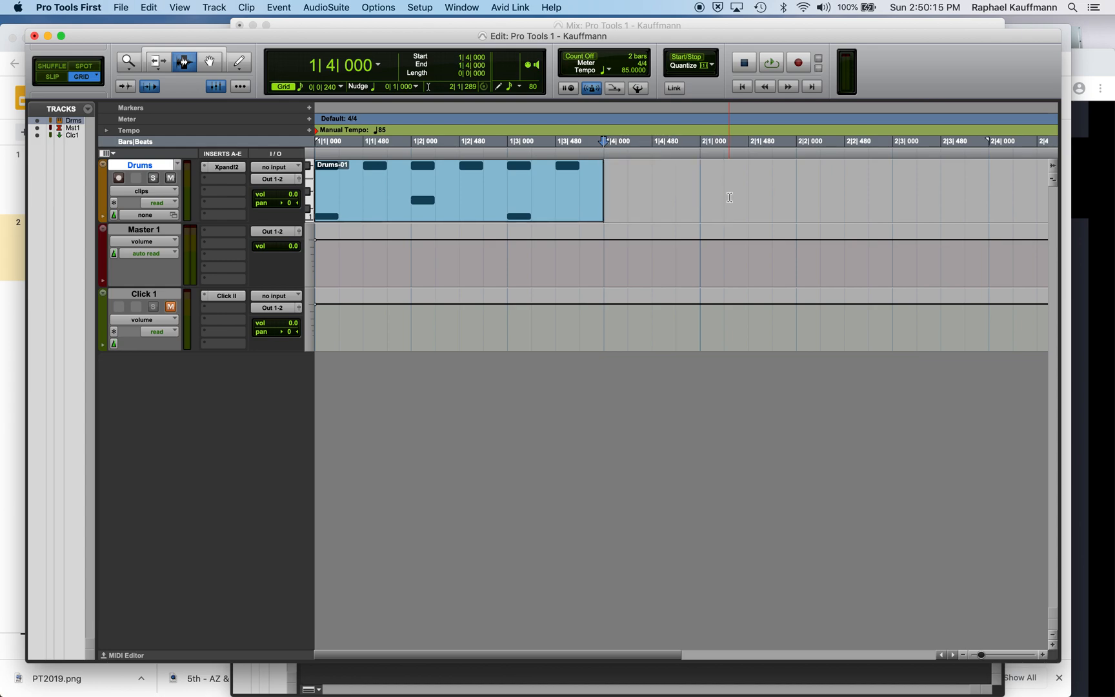
{"action": "key", "text": "super+z"}
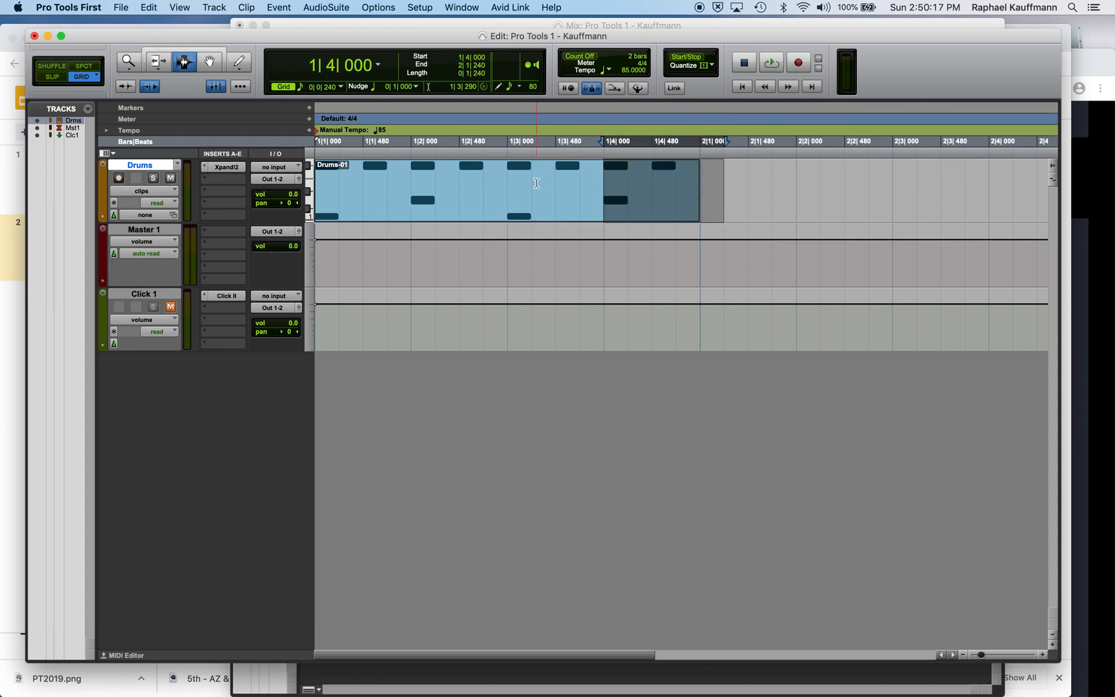
Step: Place the edit cursor at 1|3|000 in the Drums-01 clip and play the drums from there, stopping playback shortly after
{"action": "left_click", "coordinate": [411, 186]}
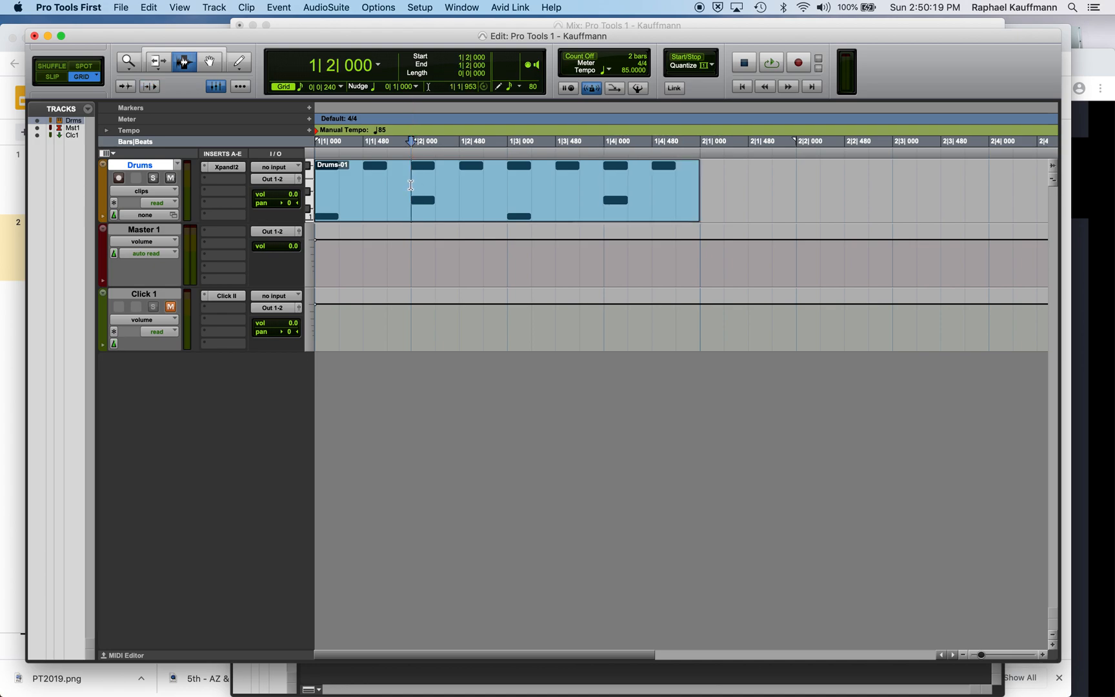
{"action": "left_click", "coordinate": [507, 187]}
{"action": "key", "text": "space"}
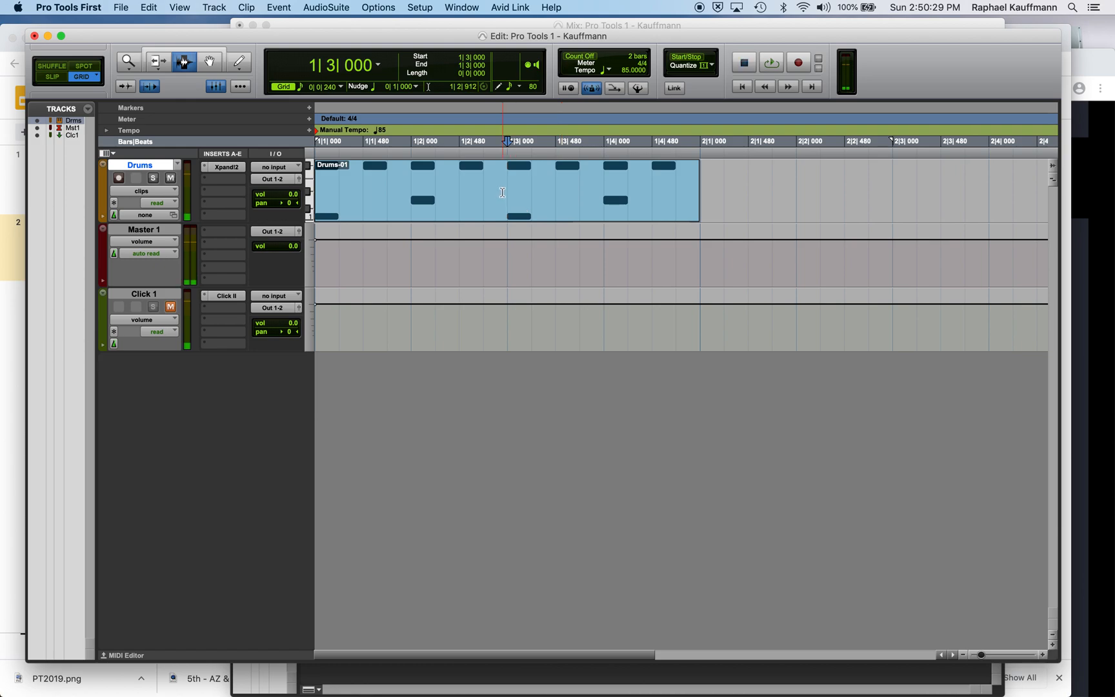
{"action": "key", "text": "space"}
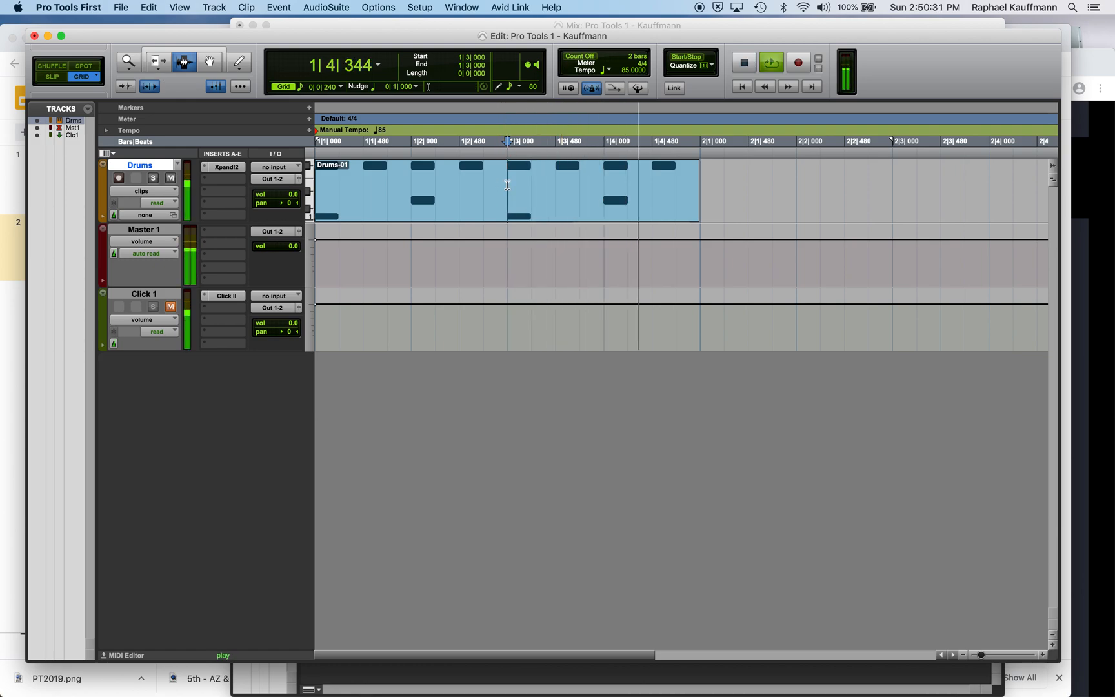
{"action": "key", "text": "space"}
{"action": "left_click", "coordinate": [507, 185]}
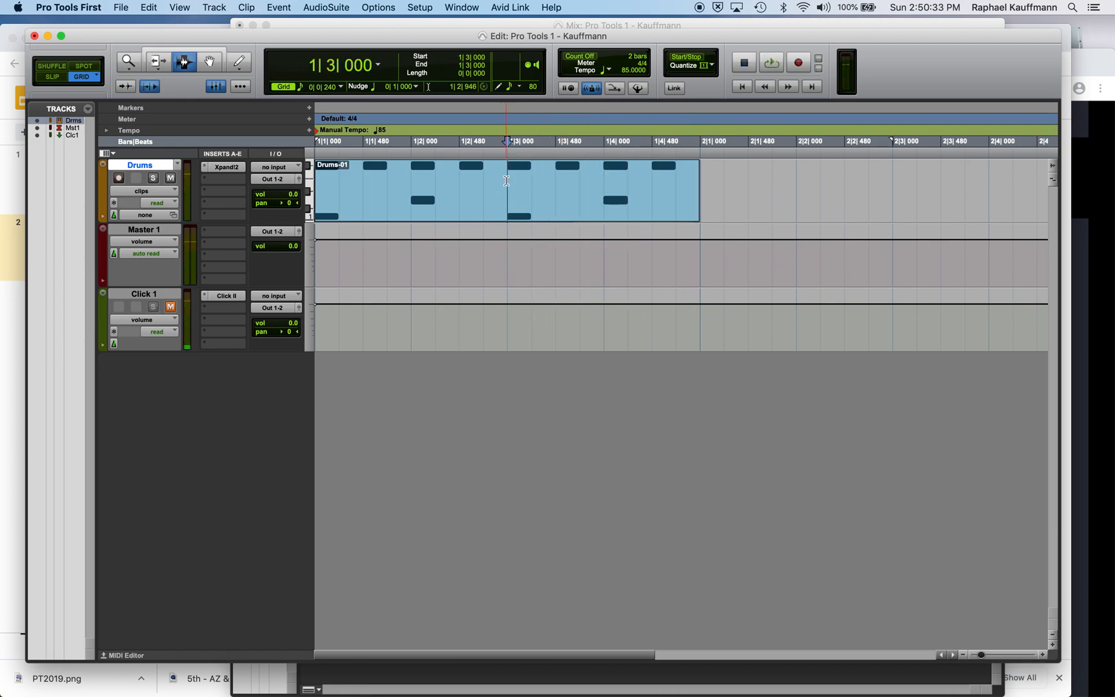
Step: Place the edit cursor at 1|4|000 and play the drums from that beat, stopping after a short listen
{"action": "left_click", "coordinate": [412, 185]}
{"action": "left_click", "coordinate": [603, 186]}
{"action": "key", "text": "space"}
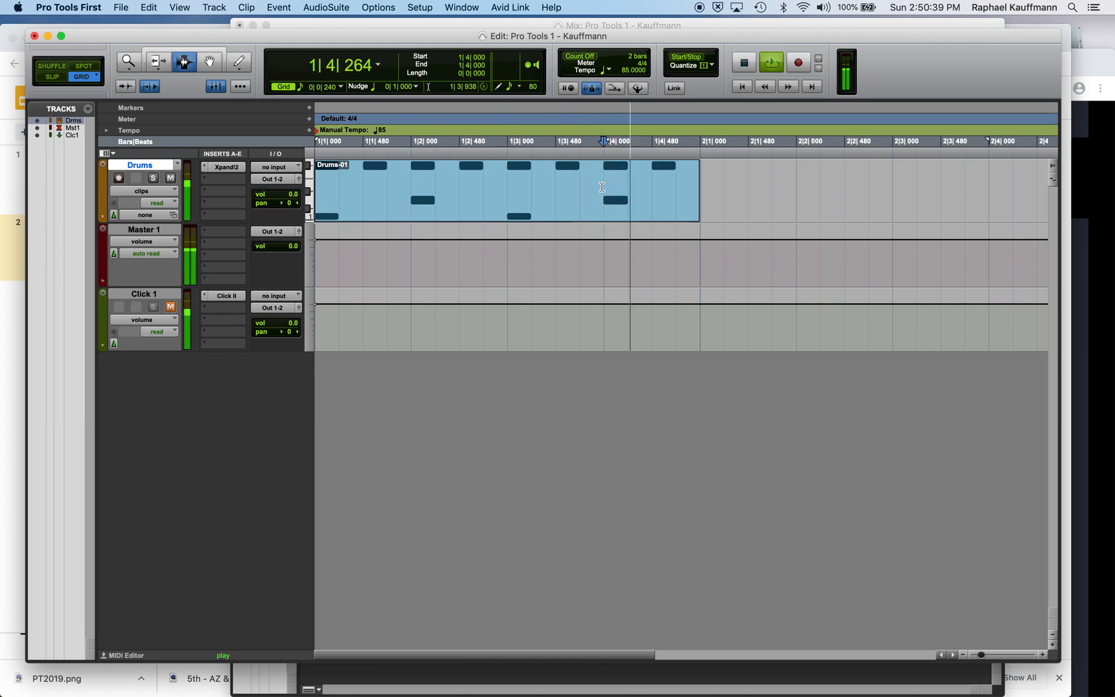
{"action": "key", "text": "space"}
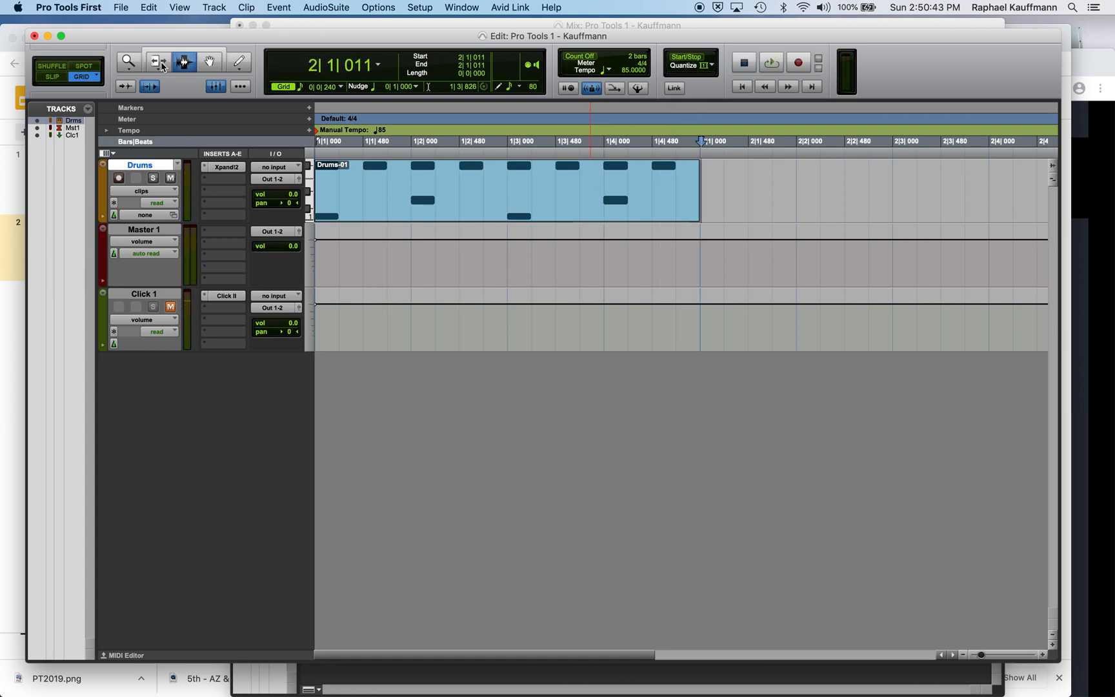
Step: With the Grabber tool, move the Drums-01 clip to start at 1|4|240, and undo the move
{"action": "left_click", "coordinate": [211, 63]}
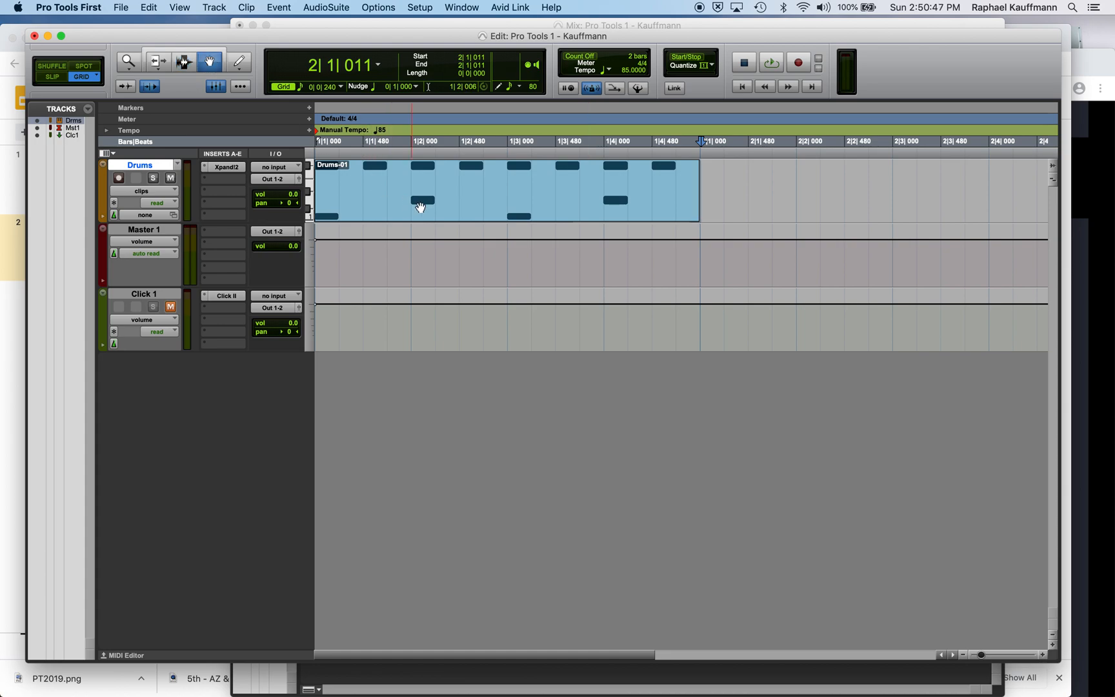
{"action": "left_click", "coordinate": [471, 206]}
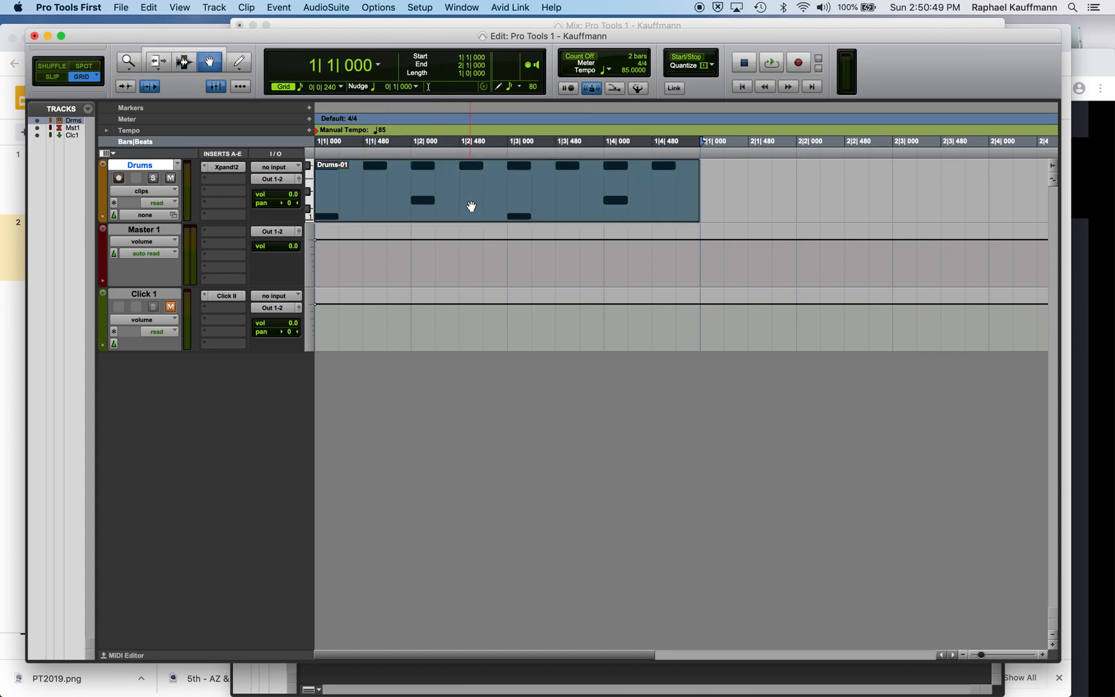
{"action": "left_click", "coordinate": [737, 201]}
{"action": "left_click", "coordinate": [545, 205]}
{"action": "left_click", "coordinate": [731, 192]}
{"action": "left_click_drag", "start_coordinate": [731, 193], "coordinate": [731, 193]}
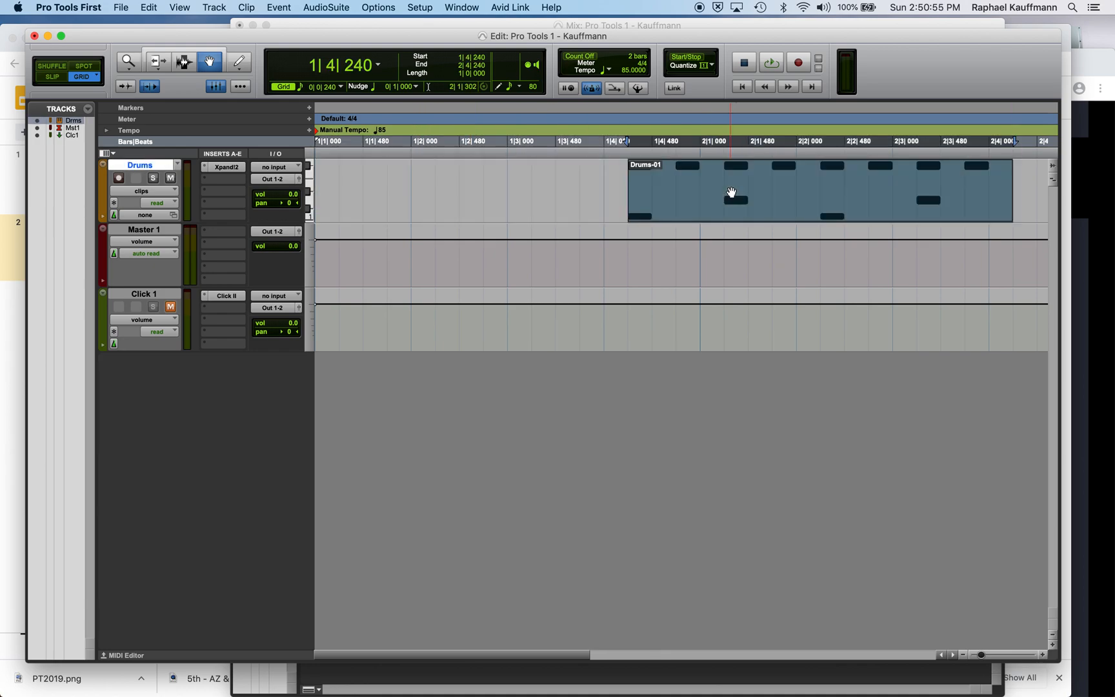
{"action": "key", "text": "super+z"}
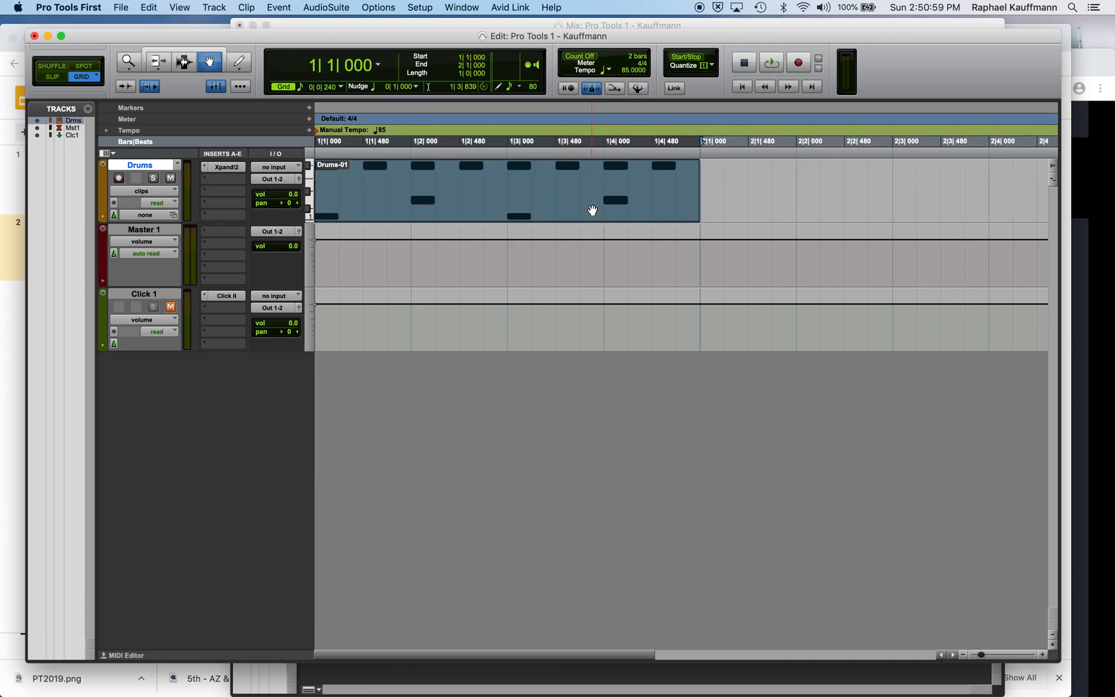
Step: Deselect the Drums-01 clip, place the cursor at 1|2|480 with the Selector tool, and select the whole clip with the same tool
{"action": "left_click", "coordinate": [731, 209]}
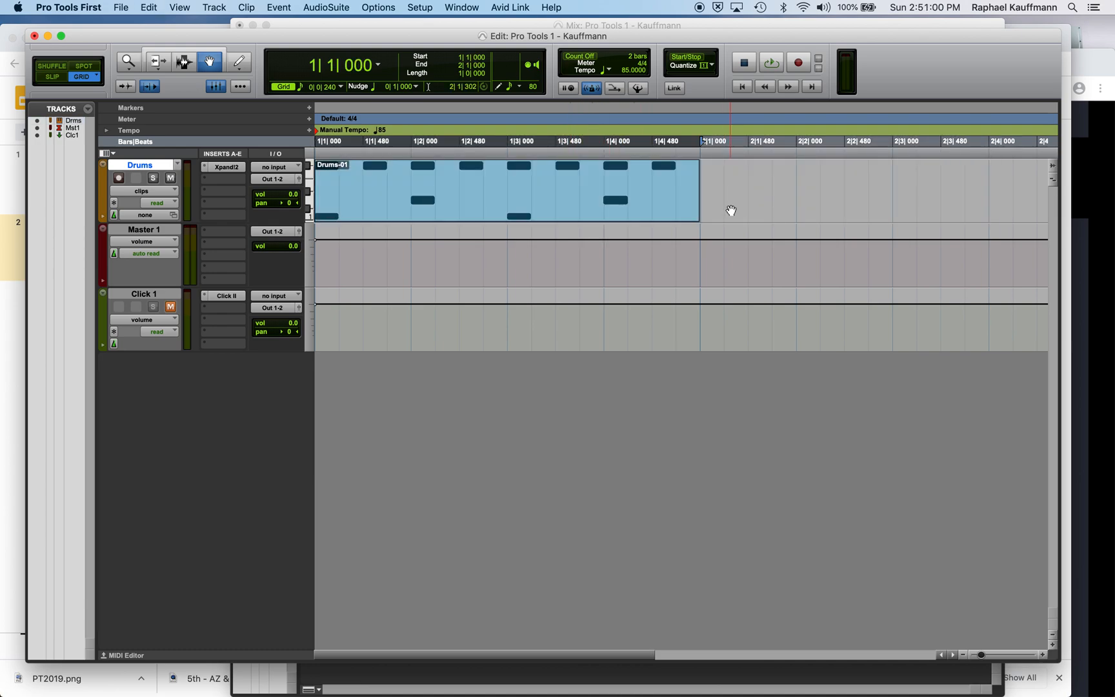
{"action": "left_click", "coordinate": [185, 62]}
{"action": "left_click", "coordinate": [467, 197]}
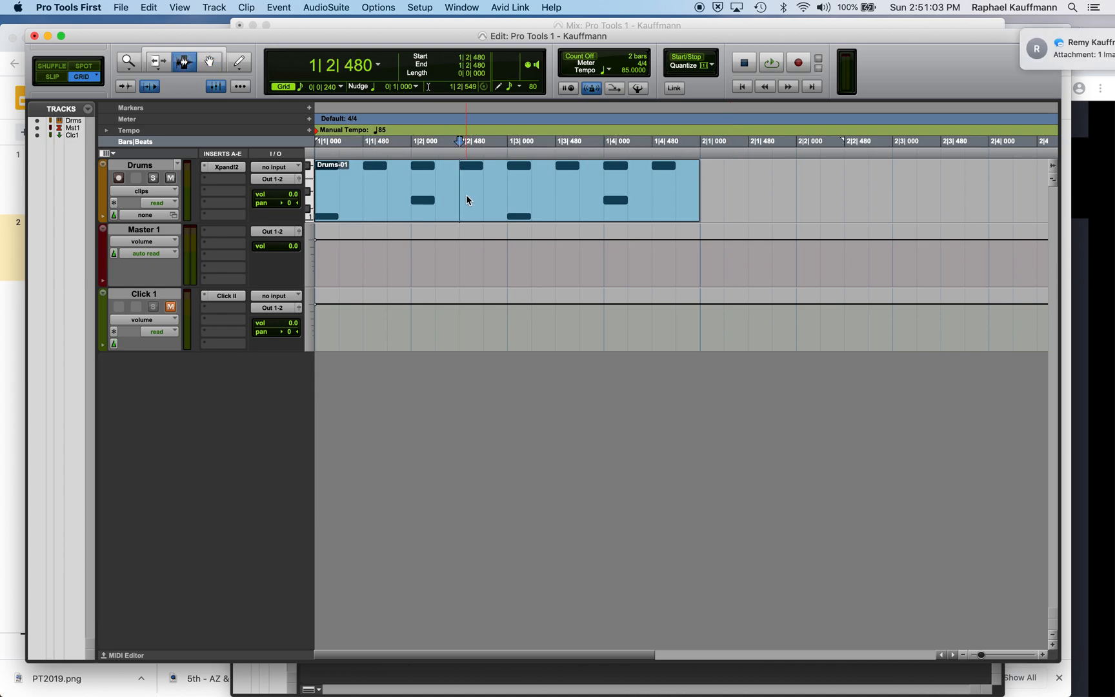
{"action": "double_click", "coordinate": [466, 194]}
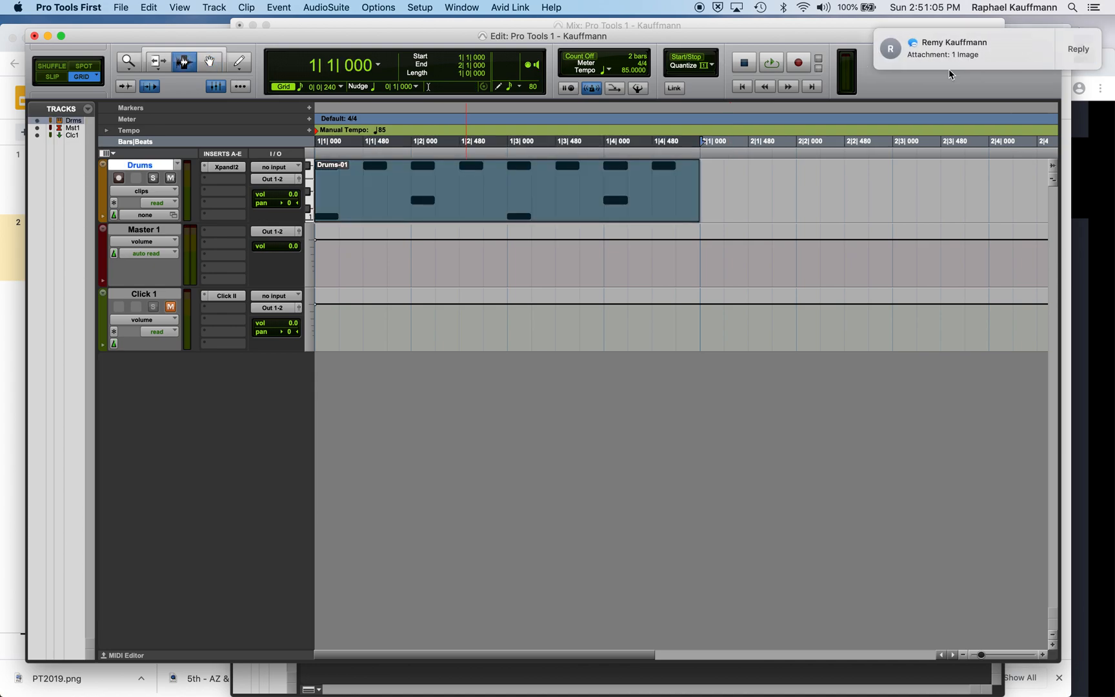
{"action": "double_click", "coordinate": [461, 195]}
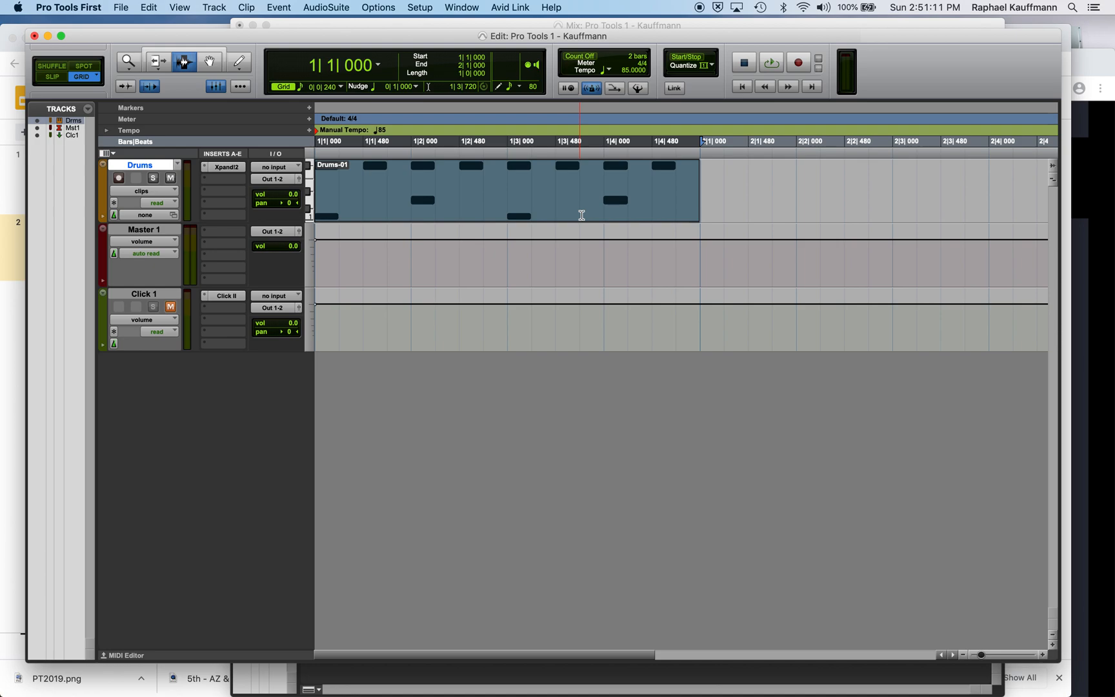
Step: Switch to the Grabber tool briefly, and activate the Smart tool that combines the Trim, Selector and Grabber tools
{"action": "left_click", "coordinate": [212, 67]}
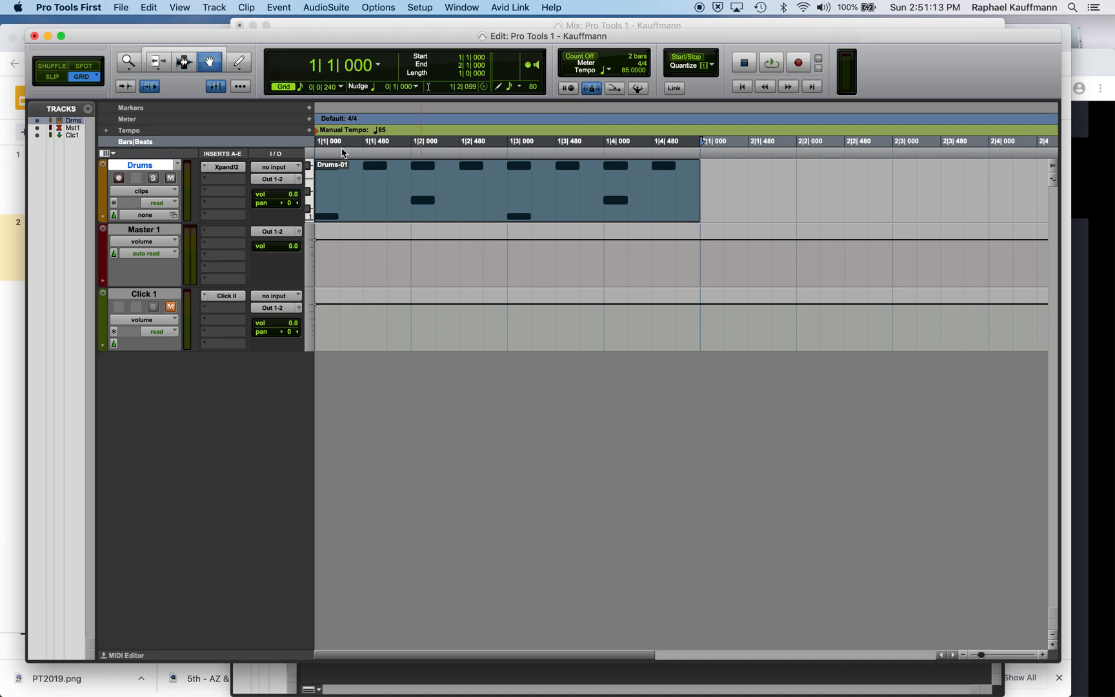
{"action": "left_click_drag", "start_coordinate": [413, 205], "coordinate": [354, 196]}
{"action": "key", "text": "super+bracketleft"}
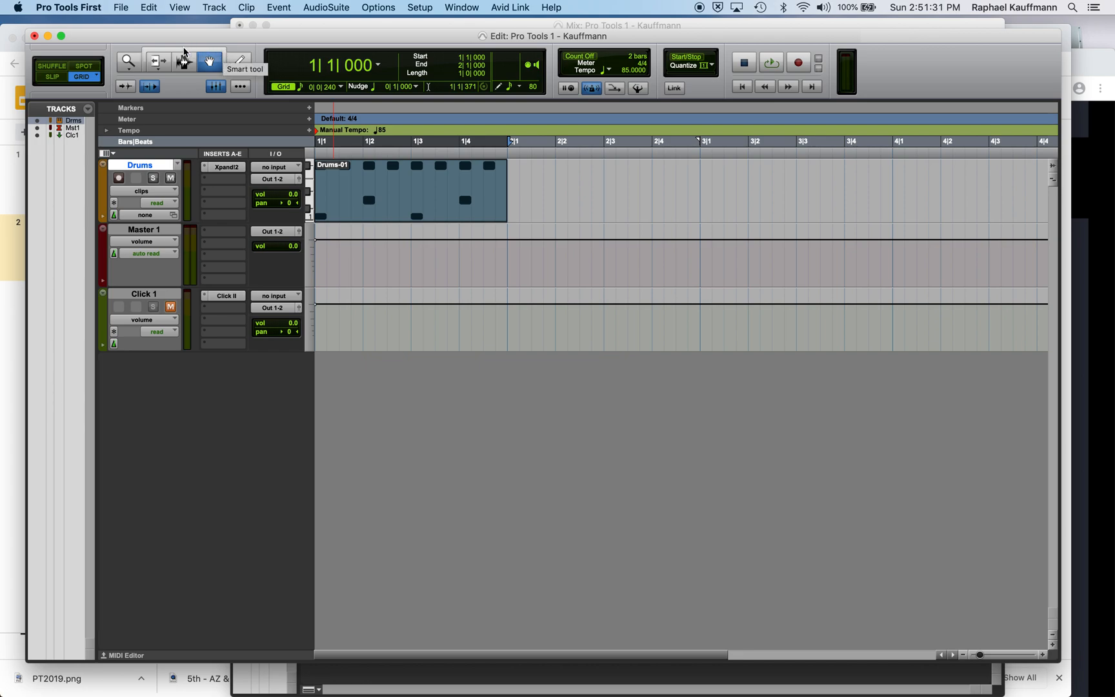
{"action": "left_click", "coordinate": [173, 49]}
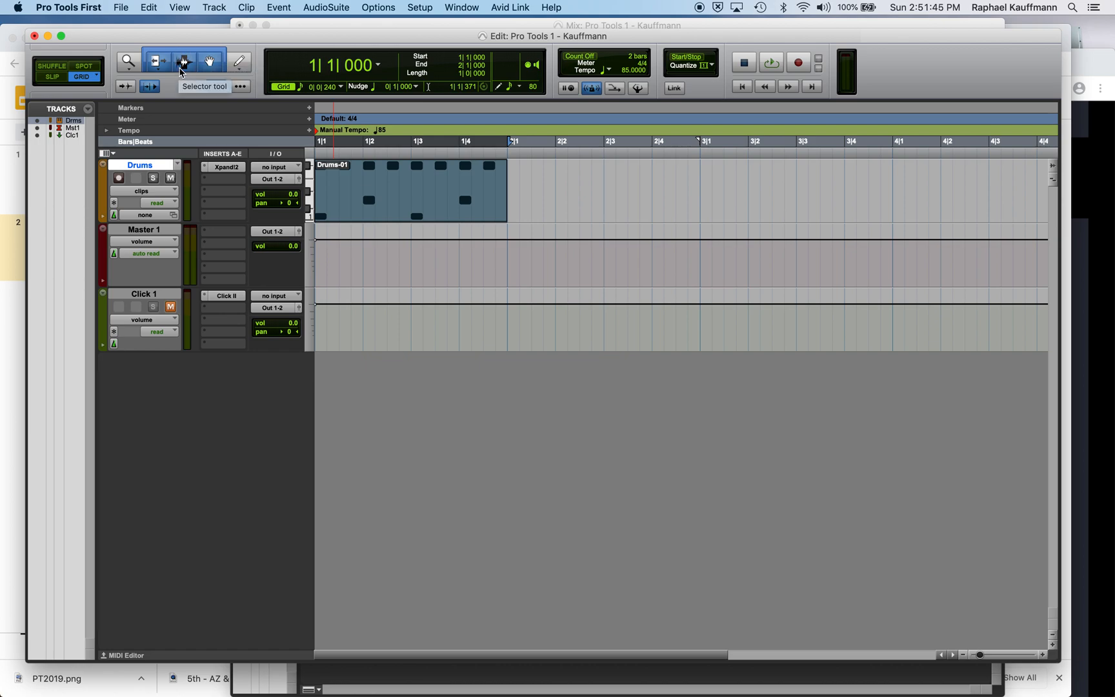
Step: With the Smart tool, try the trim zones at both clip edges and select the range from 1|3|000 to 1|4|000 in Drums-01
{"action": "key", "text": "super+bracketright"}
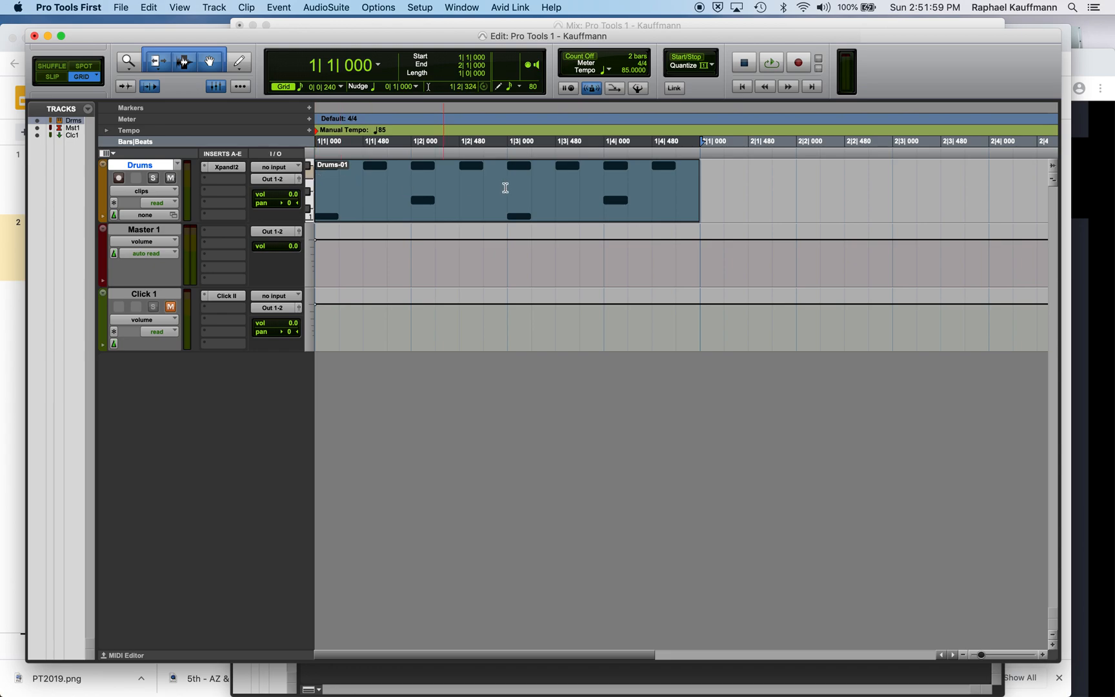
{"action": "mouse_move", "coordinate": [695, 184]}
{"action": "left_mouse_down"}
{"action": "mouse_move", "coordinate": [636, 181]}
{"action": "mouse_move", "coordinate": [697, 180]}
{"action": "left_mouse_up"}
{"action": "mouse_move", "coordinate": [330, 188]}
{"action": "left_mouse_down"}
{"action": "mouse_move", "coordinate": [429, 186]}
{"action": "mouse_move", "coordinate": [311, 182]}
{"action": "left_mouse_up"}
{"action": "left_click_drag", "start_coordinate": [508, 183], "coordinate": [612, 181]}
{"action": "key", "text": "shift+slash"}
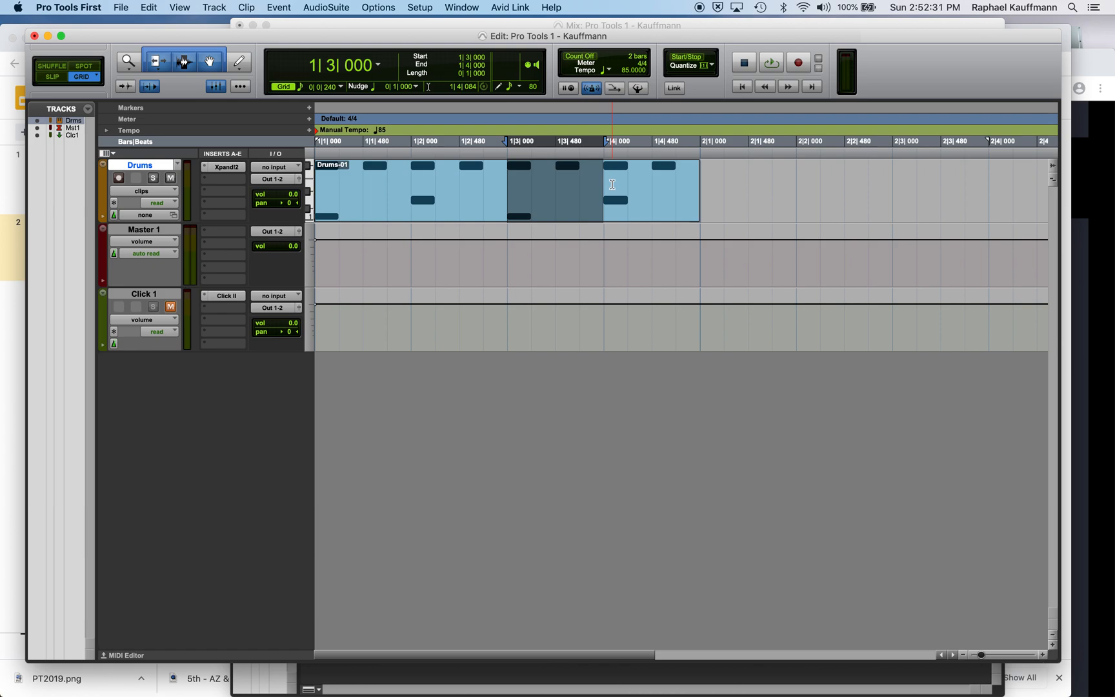
Step: Use the Smart tool's grabber zone to select the whole Drums-01 clip, and its selector zone to select from 1|1|720 to 2|1|240
{"action": "left_click", "coordinate": [612, 205]}
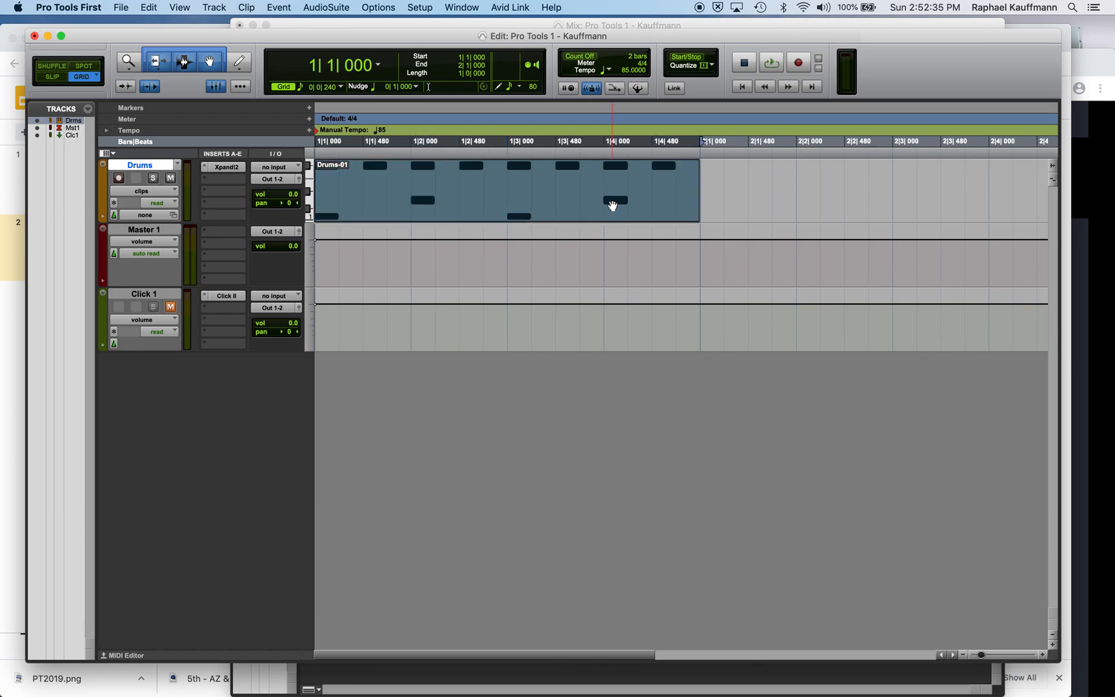
{"action": "key", "text": "r"}
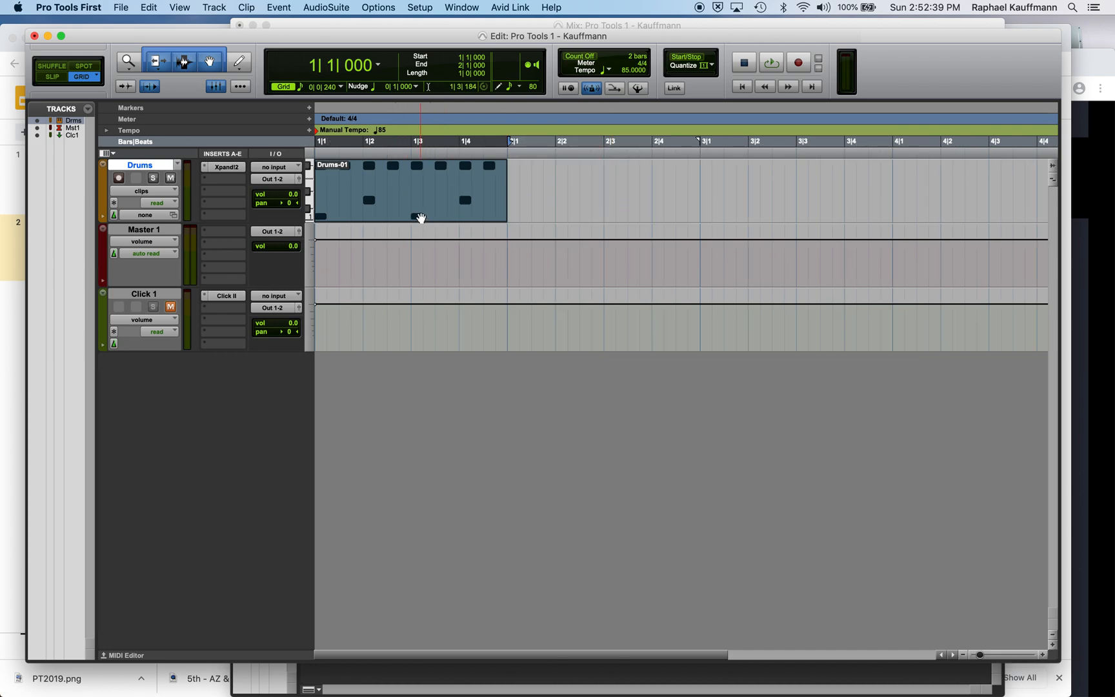
{"action": "left_click", "coordinate": [528, 199]}
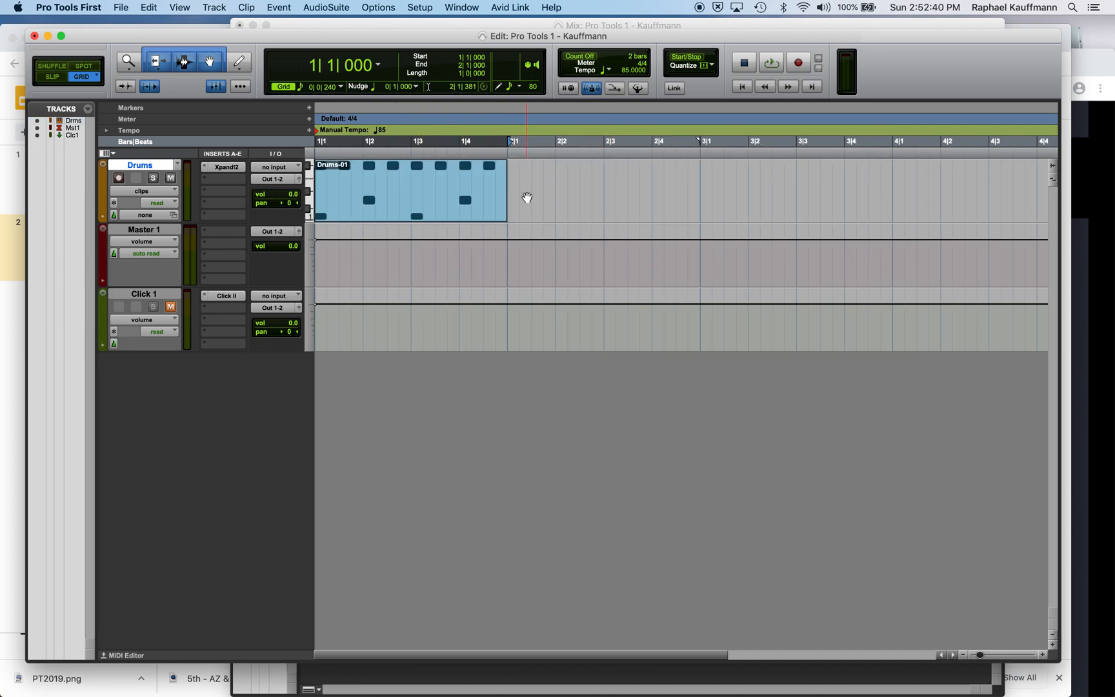
{"action": "left_click", "coordinate": [422, 210]}
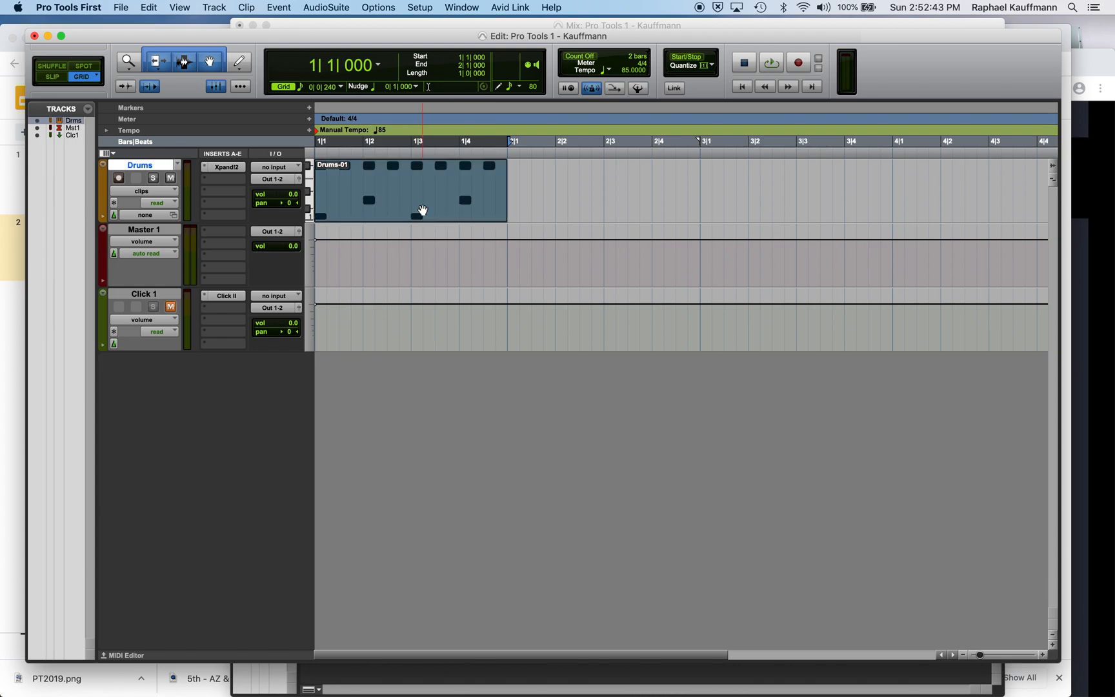
{"action": "left_click_drag", "start_coordinate": [351, 186], "coordinate": [518, 185]}
{"action": "key", "text": "shift+slash"}
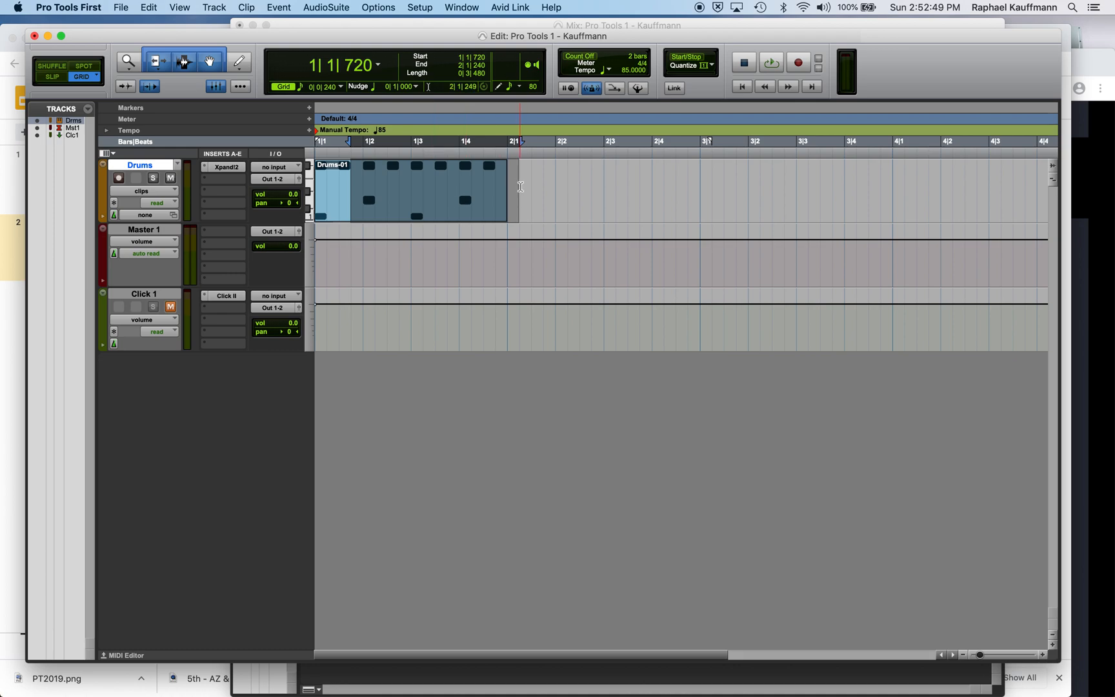
Step: Select the whole Drums-01 clip, duplicate it to 2|1|000, and select the original and the copy in turn
{"action": "left_click", "coordinate": [413, 216]}
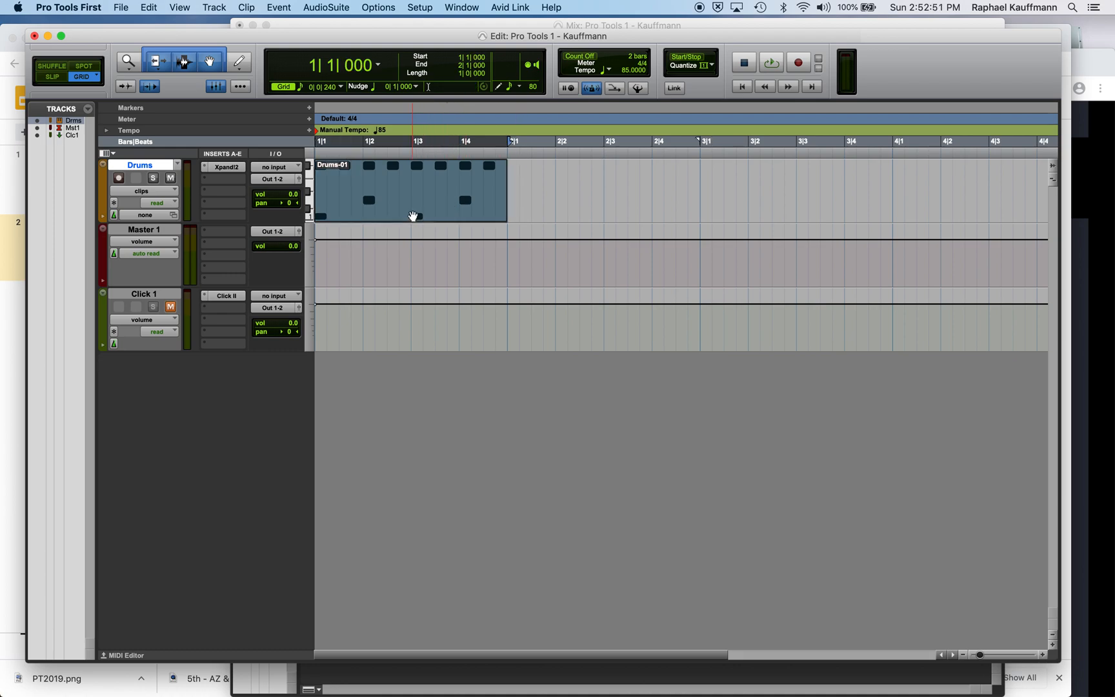
{"action": "left_click", "coordinate": [149, 8]}
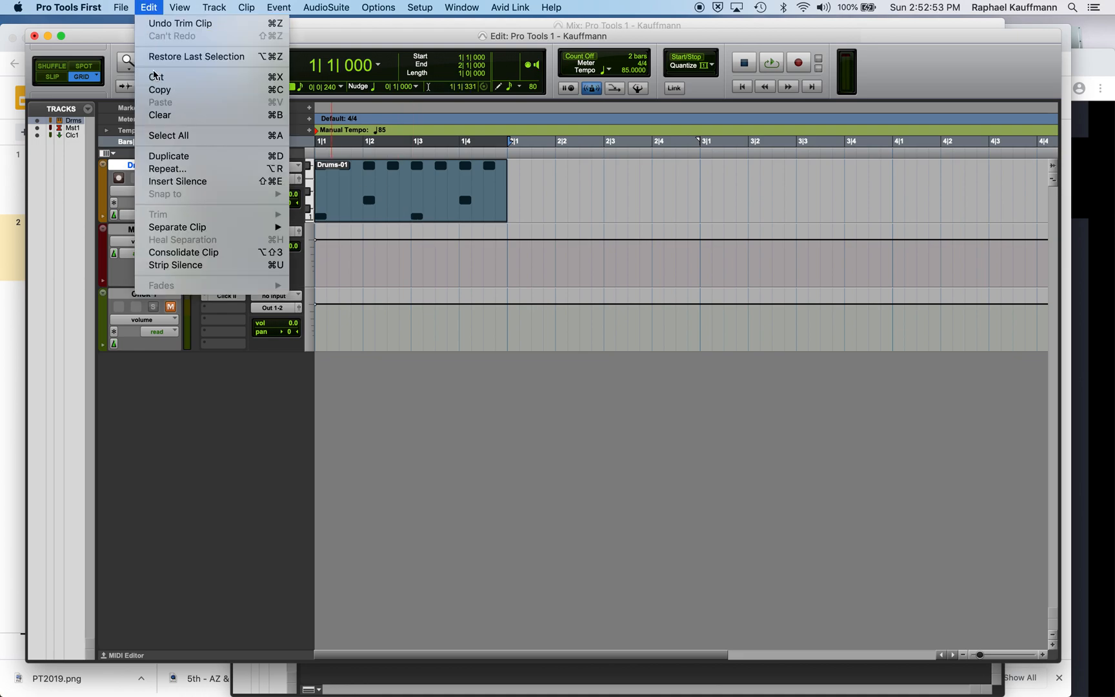
{"action": "left_click", "coordinate": [171, 160]}
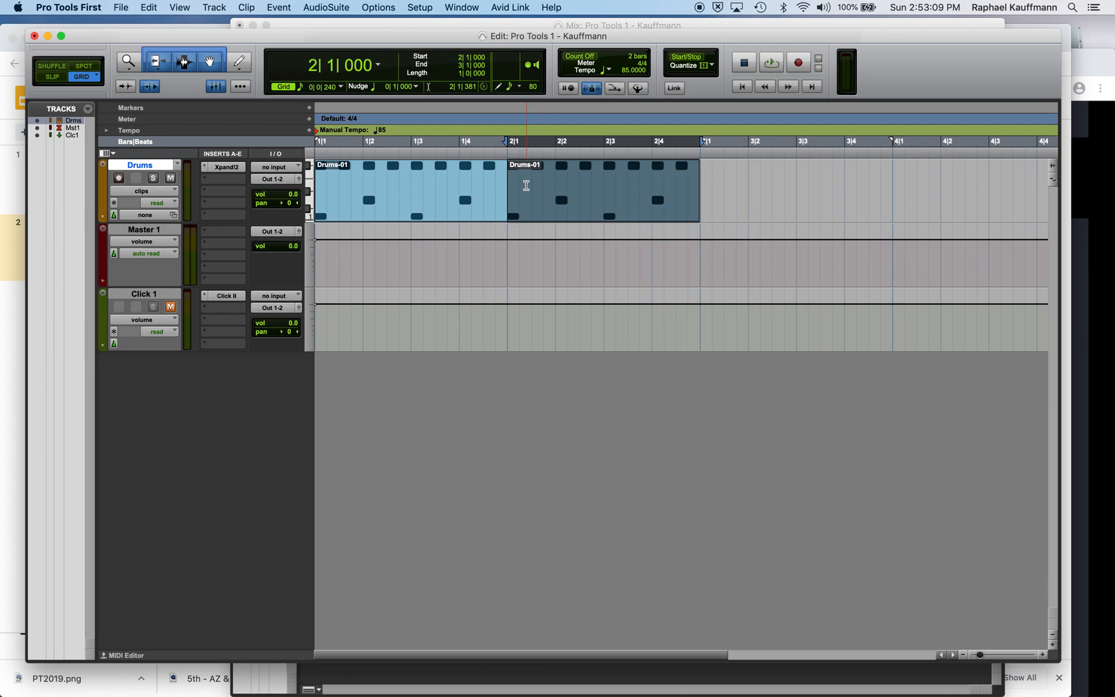
{"action": "left_click", "coordinate": [440, 205]}
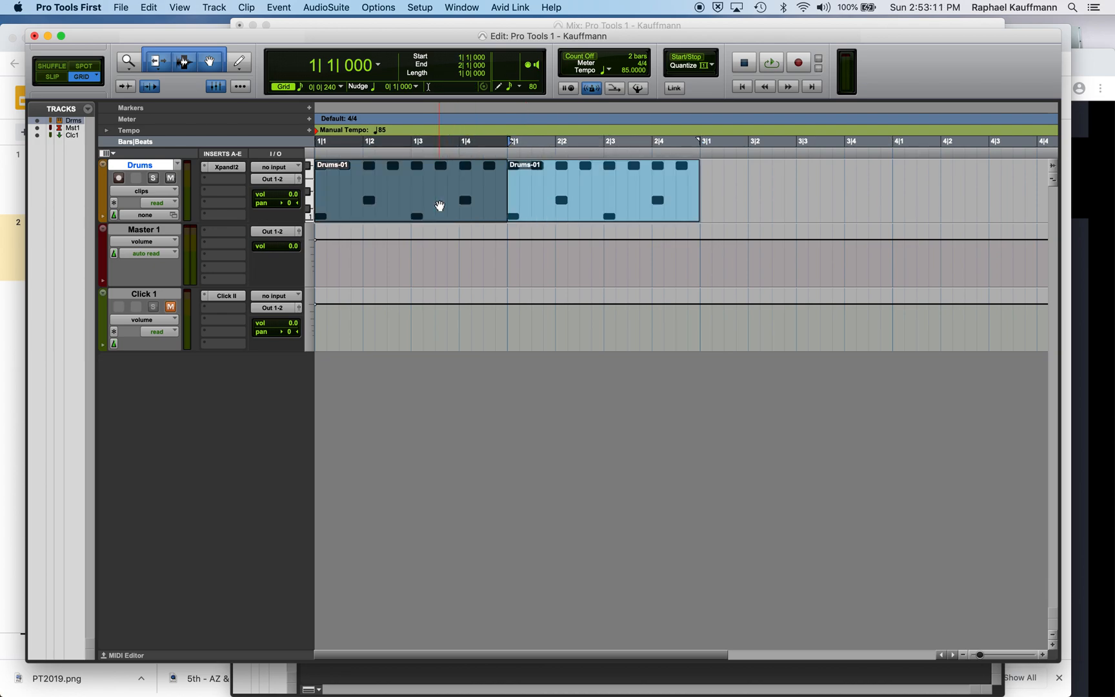
{"action": "left_click", "coordinate": [558, 213]}
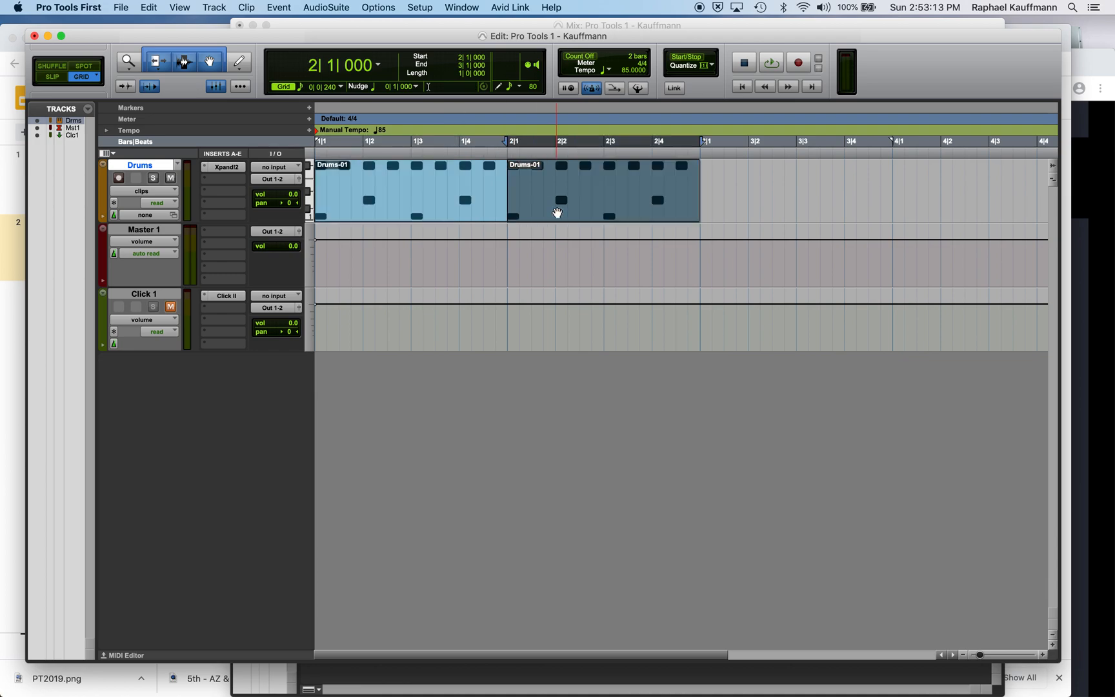
Step: Delete the Drums-01 copy at bar 2, select the original clip and duplicate it to 2|1|000 again
{"action": "key", "text": "Delete"}
{"action": "left_click", "coordinate": [450, 217]}
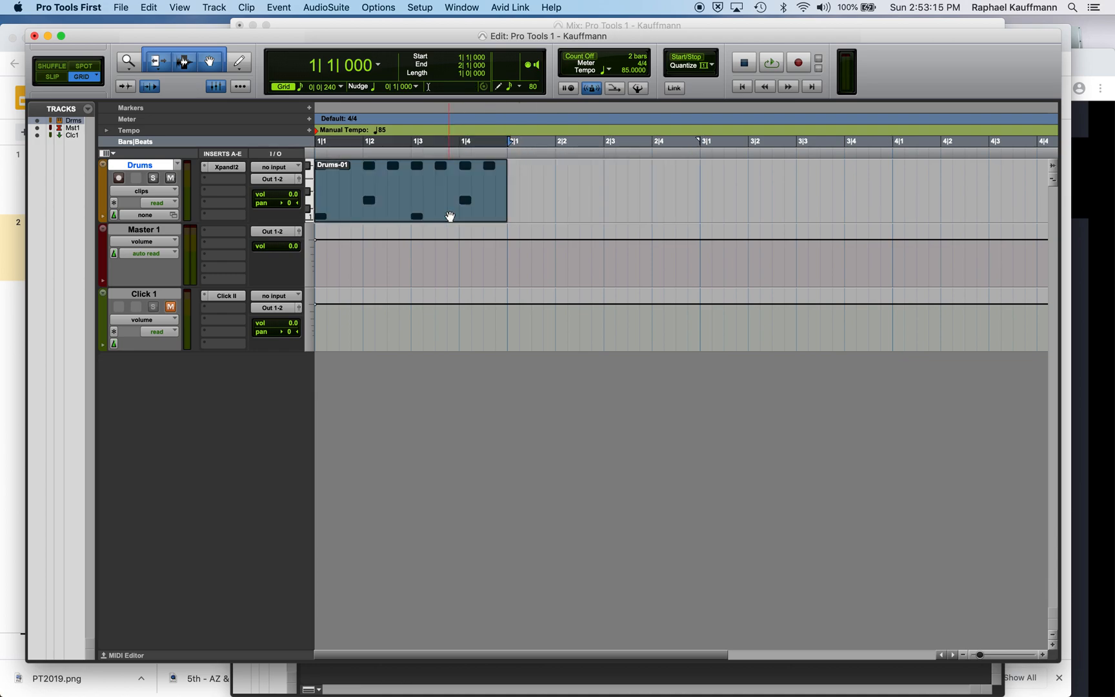
{"action": "key", "text": "super+d"}
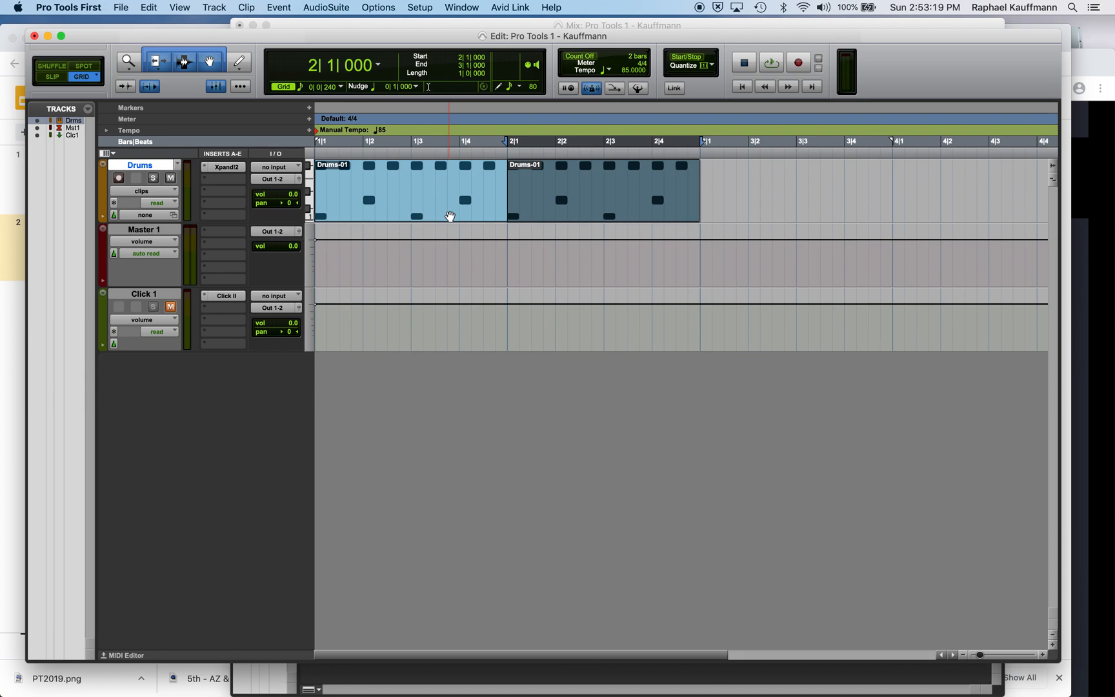
Step: Play the two Drums-01 clips from the start of the session and stop playback
{"action": "key", "text": "Return"}
{"action": "key", "text": "space"}
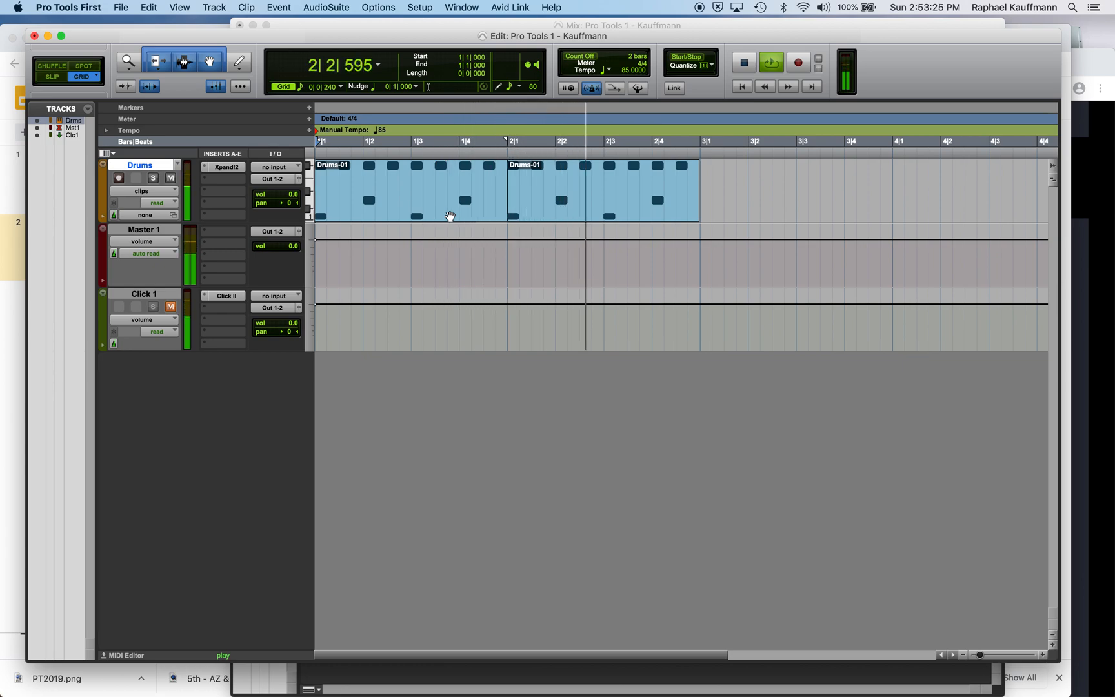
{"action": "key", "text": "space"}
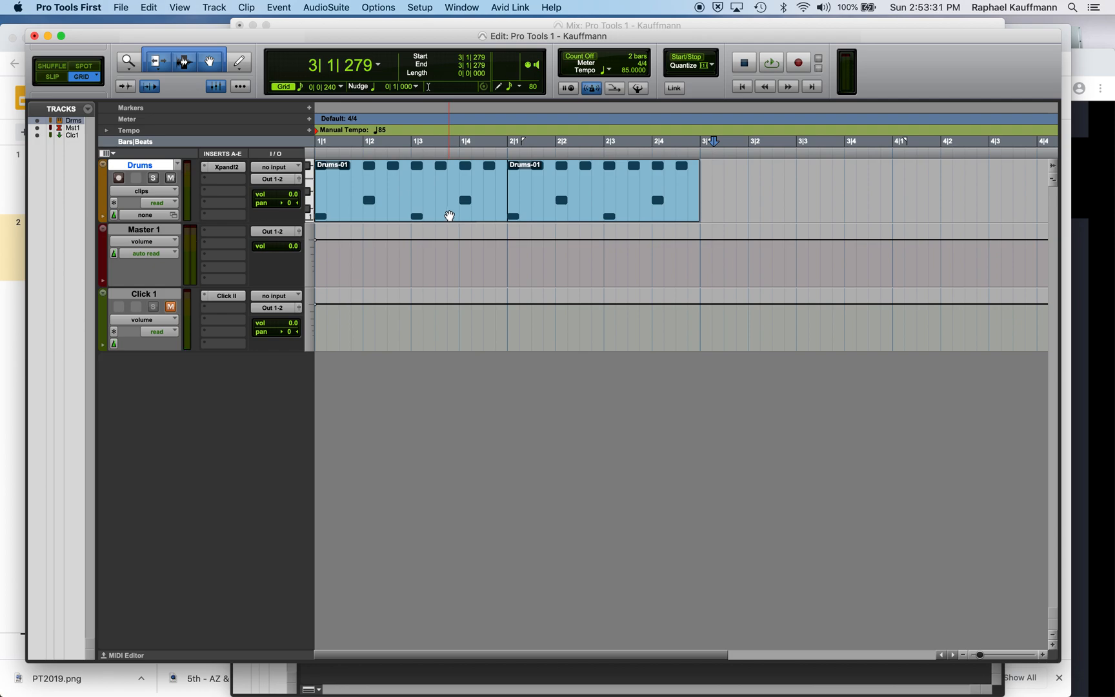
Step: Show the Mix window, move the Master 1 track after Click 1, and select Click 1 and Drums in turn
{"action": "key", "text": "super+equal"}
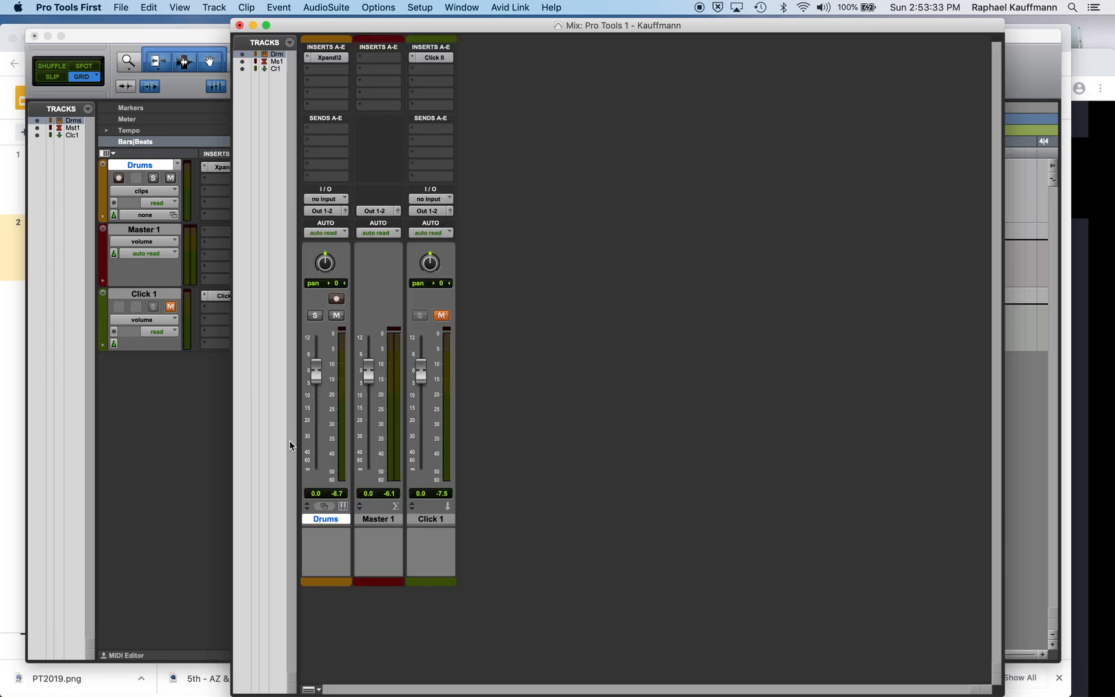
{"action": "left_click_drag", "start_coordinate": [367, 524], "coordinate": [450, 521]}
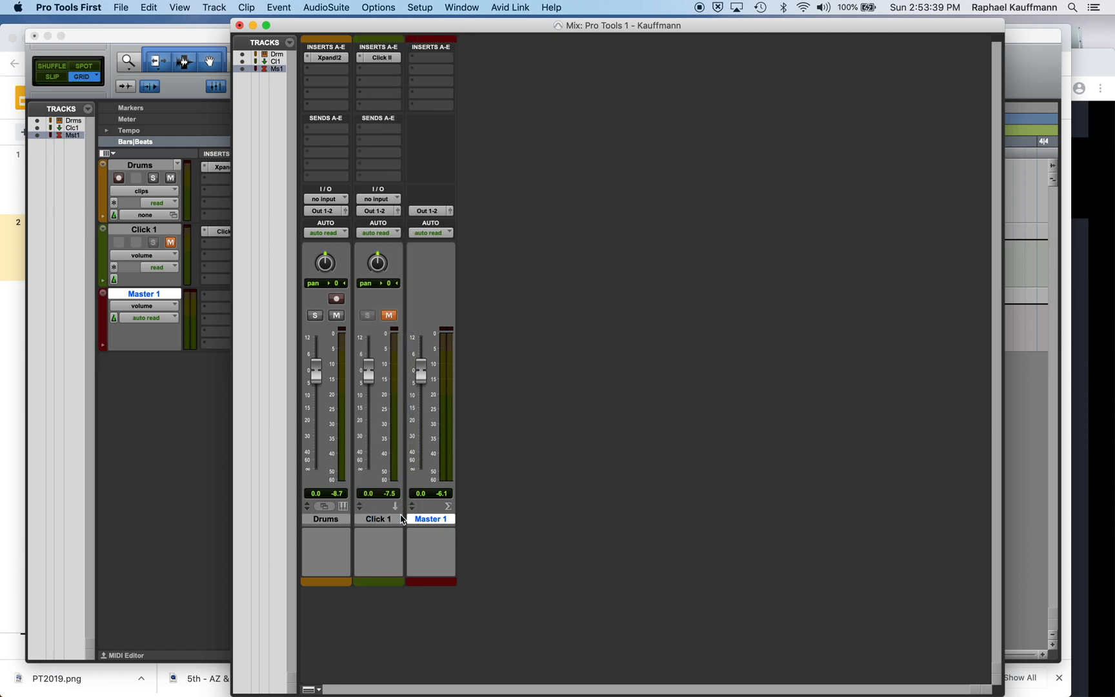
{"action": "left_click", "coordinate": [374, 520]}
{"action": "left_click", "coordinate": [338, 520]}
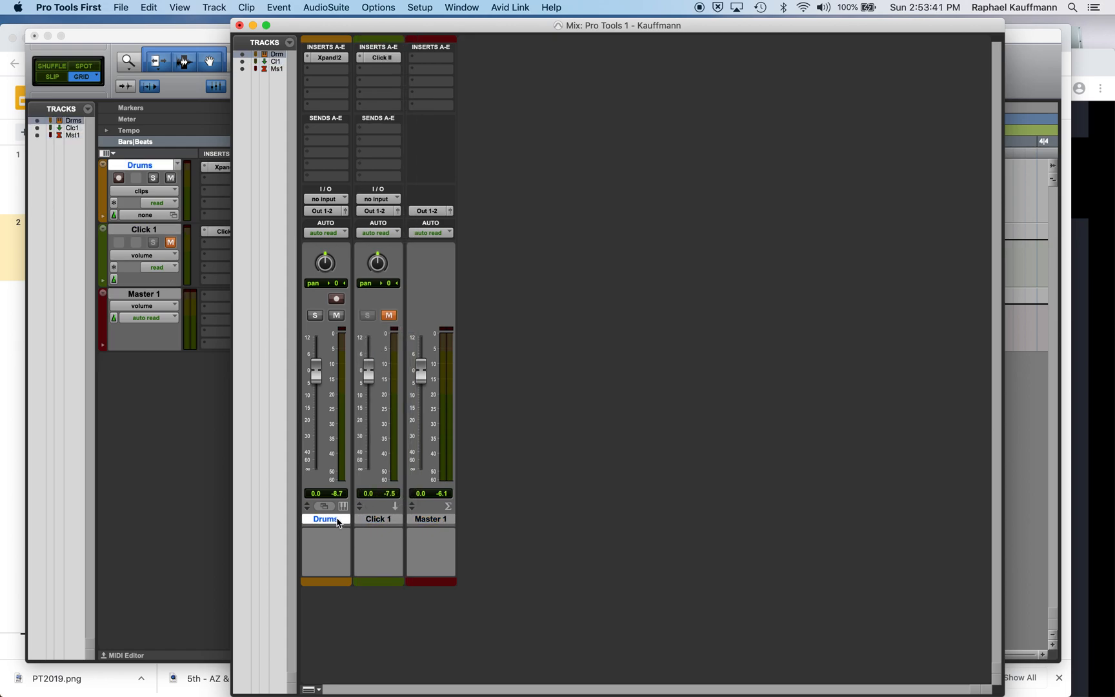
Step: Open and cancel the Drums track's naming dialog, and move the Click 1 track in front of Drums
{"action": "double_click", "coordinate": [338, 520]}
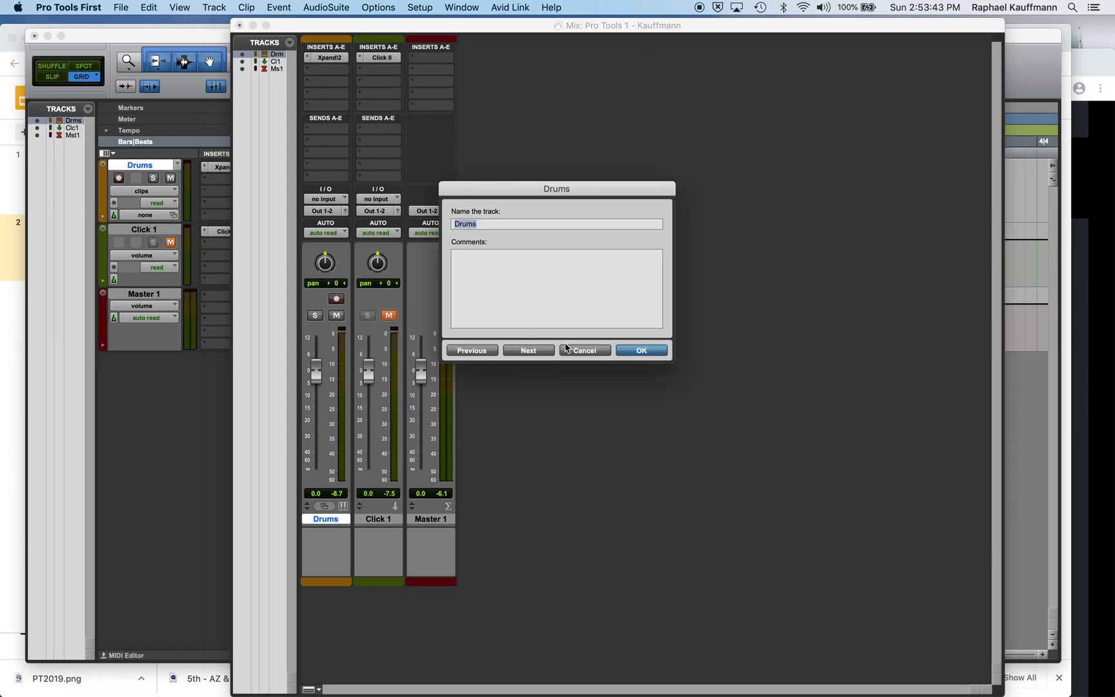
{"action": "left_click", "coordinate": [574, 351]}
{"action": "left_click", "coordinate": [387, 519]}
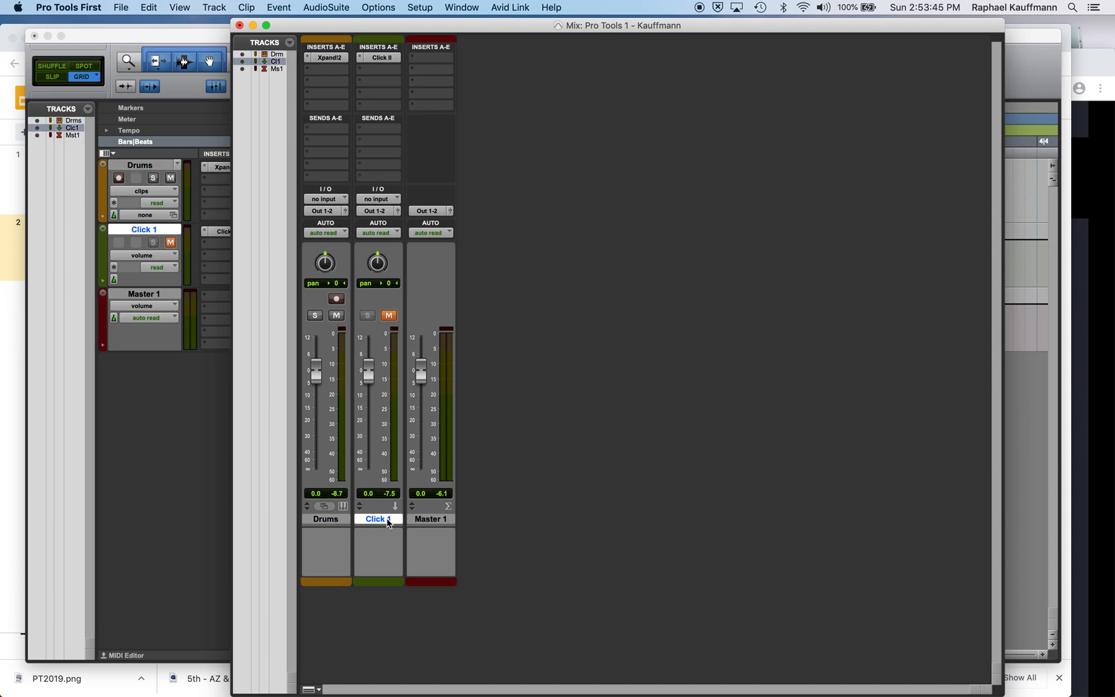
{"action": "left_click_drag", "start_coordinate": [388, 519], "coordinate": [319, 509]}
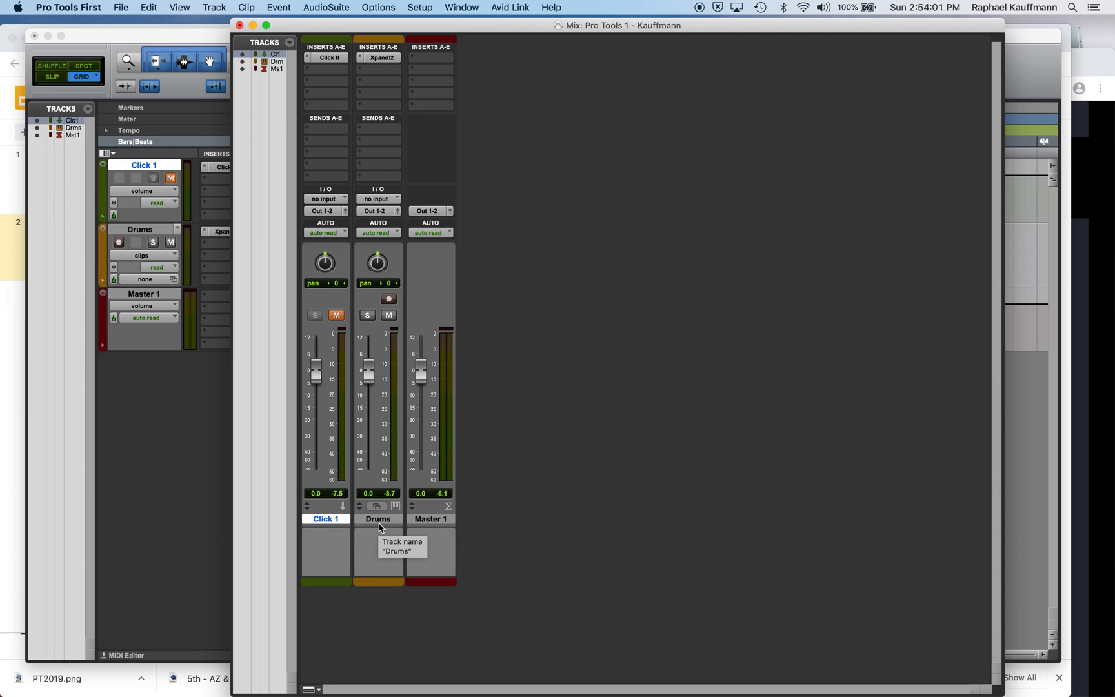
Step: Select Master 1, move the Mix window below the transport controls, and play the pattern briefly to watch the meters
{"action": "left_click", "coordinate": [443, 520]}
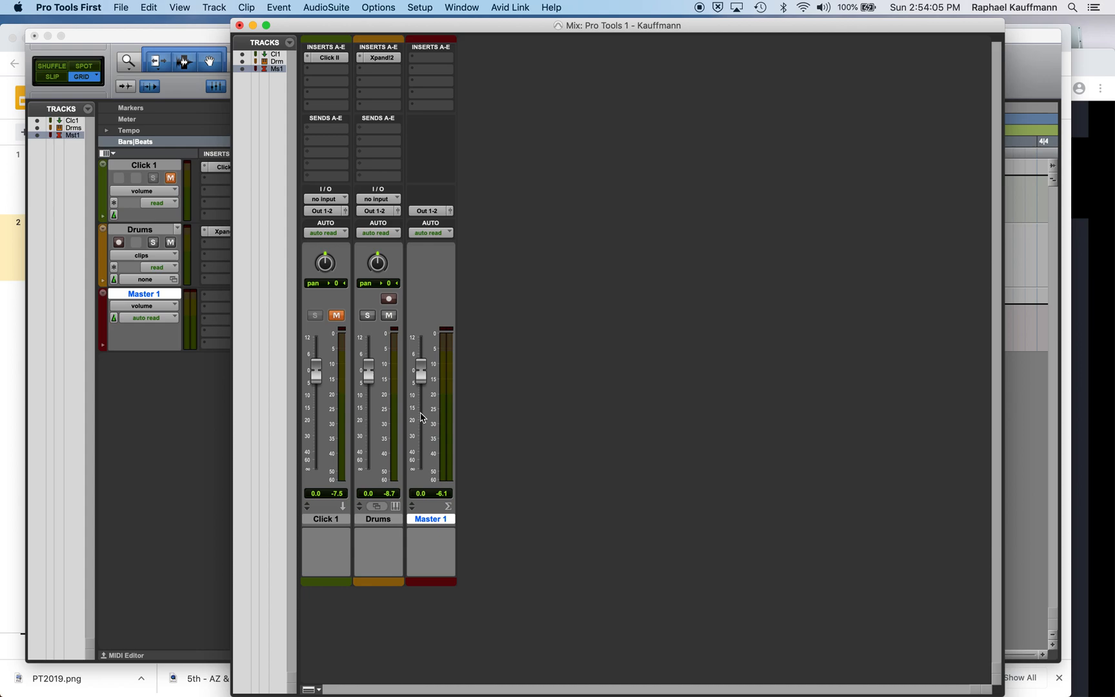
{"action": "left_click_drag", "start_coordinate": [420, 31], "coordinate": [414, 109]}
{"action": "key", "text": "space"}
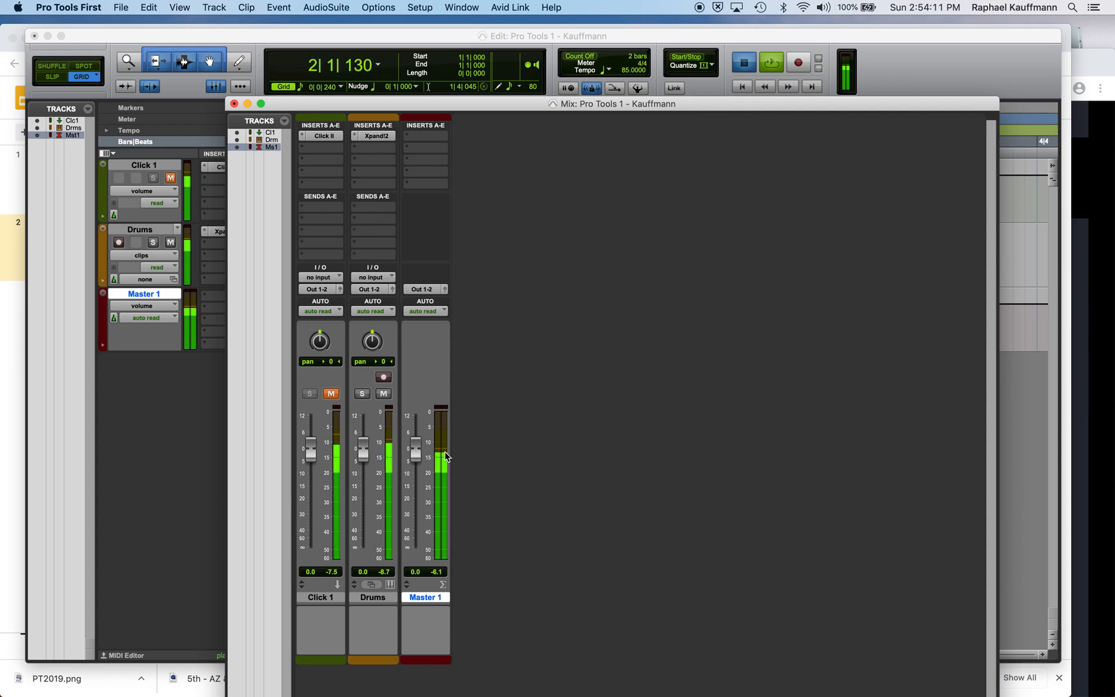
{"action": "key", "text": "space"}
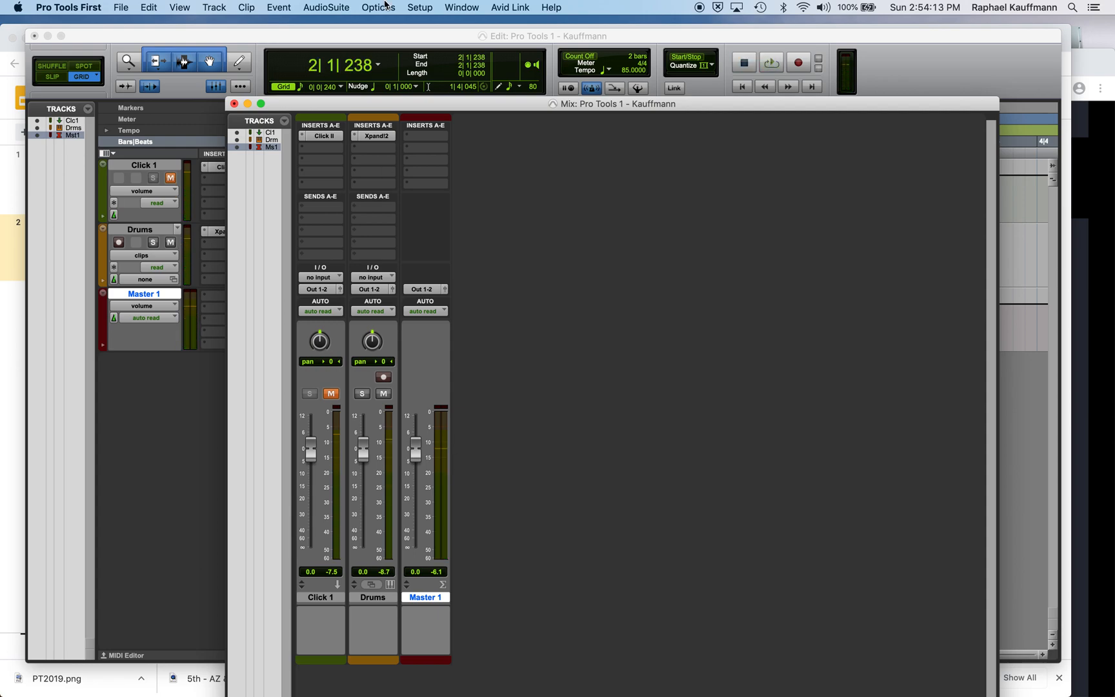
Step: Turn off Pre-Fader Metering
{"action": "left_click", "coordinate": [384, 6]}
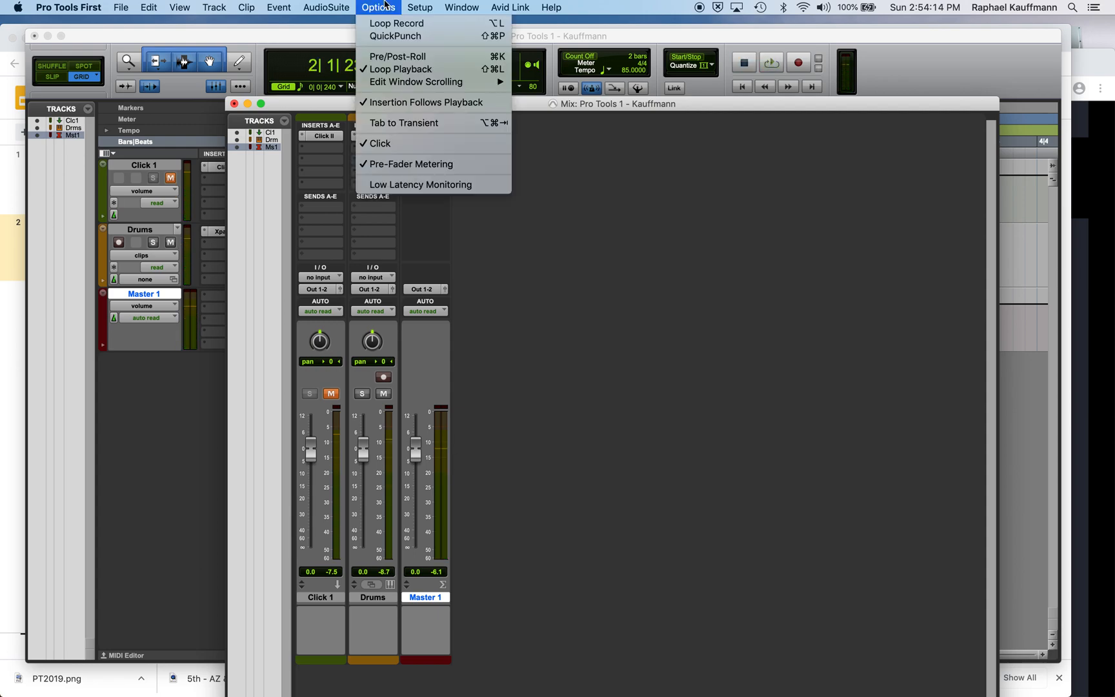
{"action": "left_click", "coordinate": [416, 164]}
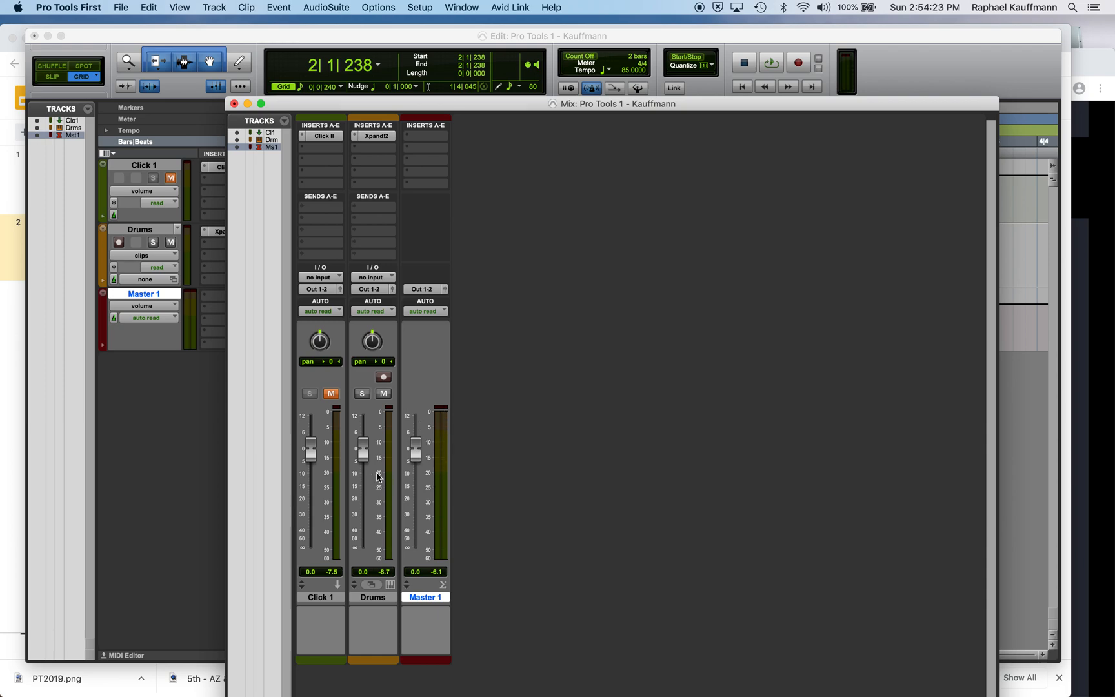
Step: Raise the Drums fader to +12.0 and the Master 1 fader to +7.2, playing the pattern to check for clipping
{"action": "key", "text": "space"}
{"action": "left_click_drag", "start_coordinate": [364, 458], "coordinate": [363, 424]}
{"action": "key", "text": "space"}
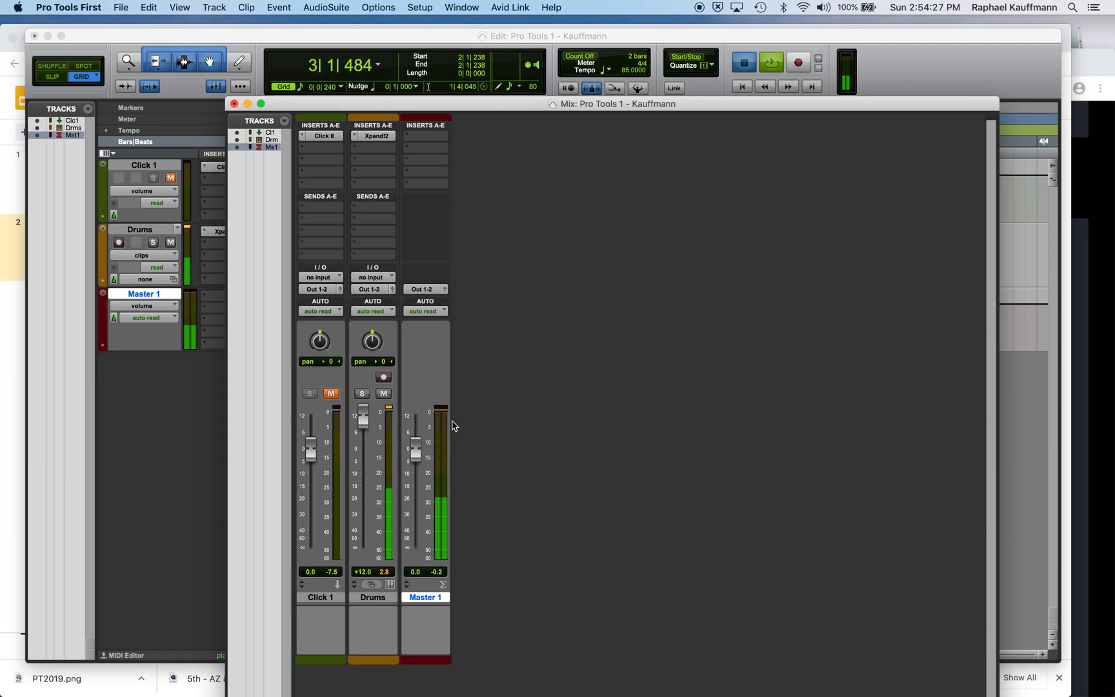
{"action": "key", "text": "Return"}
{"action": "left_click_drag", "start_coordinate": [417, 451], "coordinate": [418, 429]}
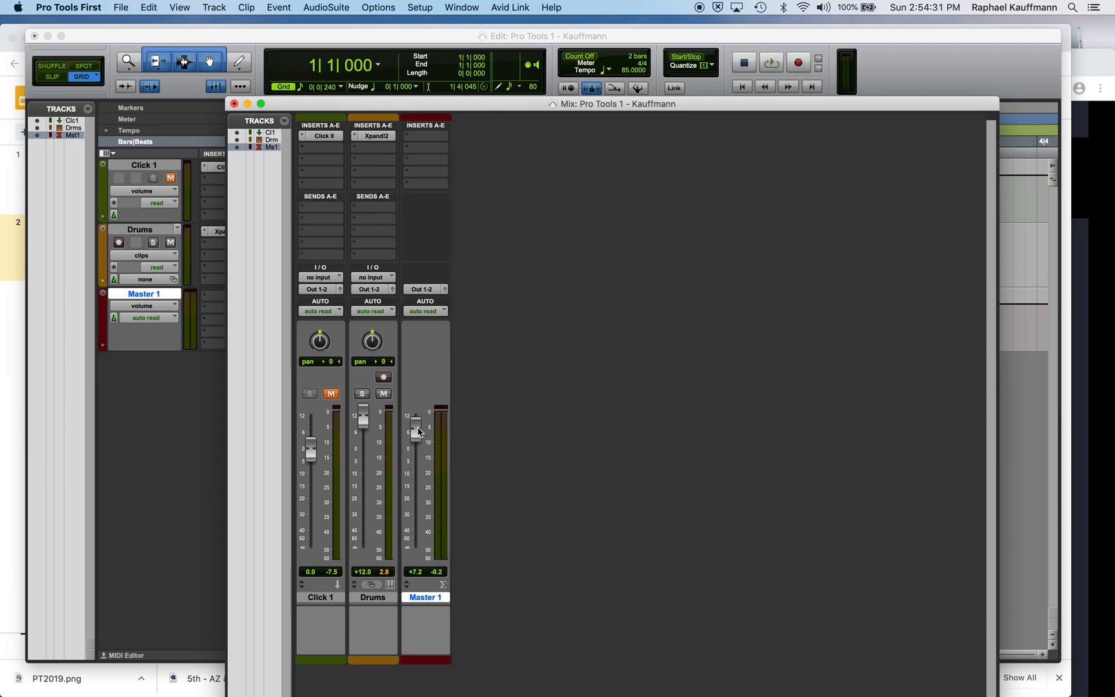
{"action": "key", "text": "space"}
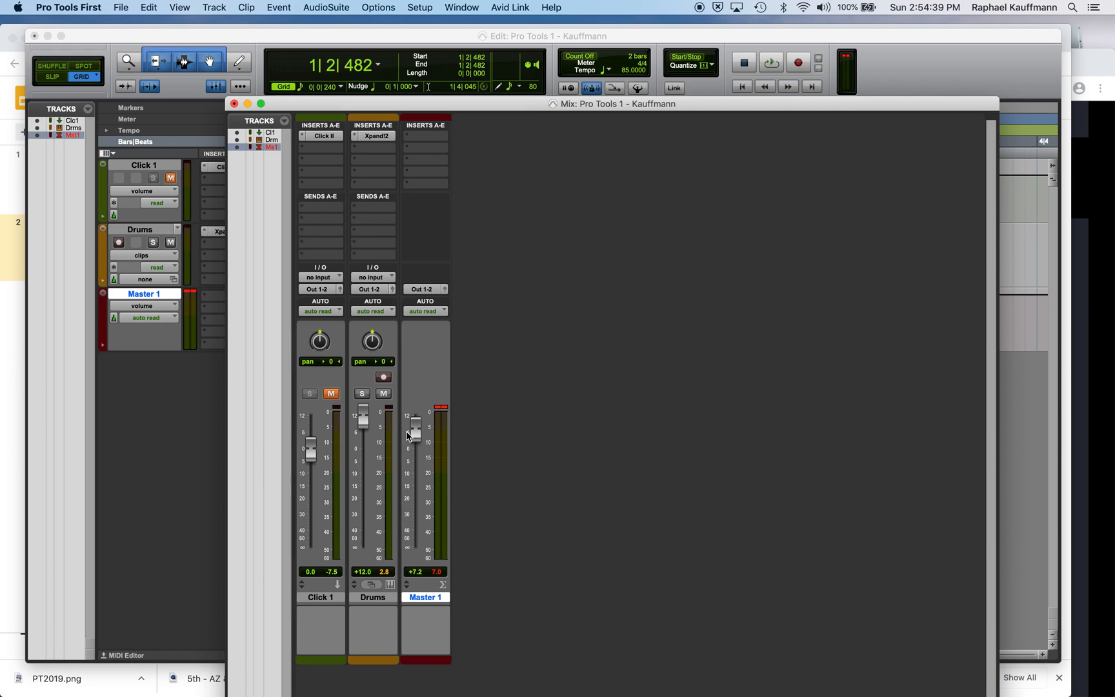
Step: Reset the Master 1 and Drums faders to 0.0 and clear Master 1's clip indicator, briefly trying Drums at -7.5
{"action": "left_click_drag", "start_coordinate": [418, 447], "coordinate": [417, 460]}
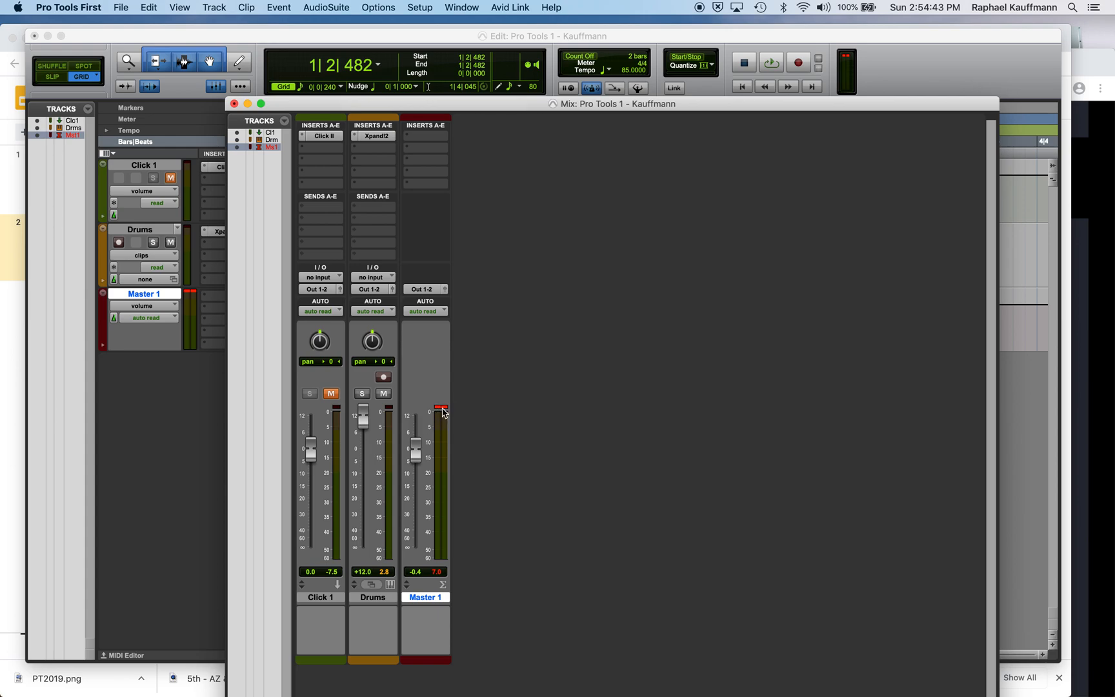
{"action": "left_click", "coordinate": [416, 456], "text": "alt"}
{"action": "left_click", "coordinate": [368, 421], "text": "alt"}
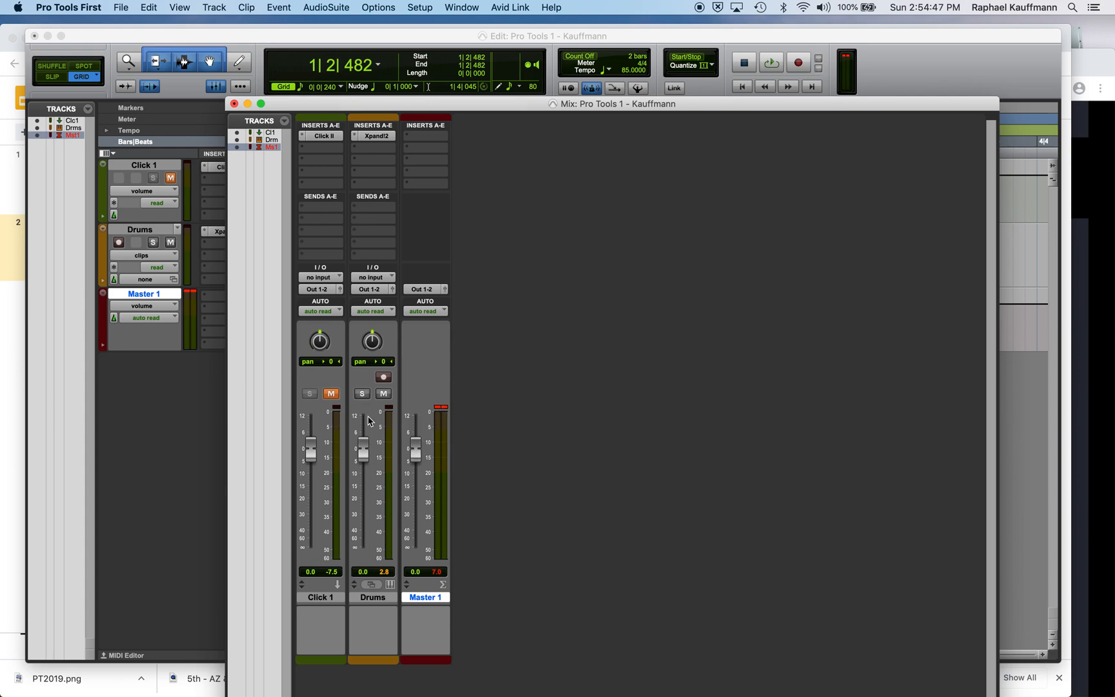
{"action": "left_click", "coordinate": [441, 407]}
{"action": "left_click_drag", "start_coordinate": [364, 455], "coordinate": [366, 469]}
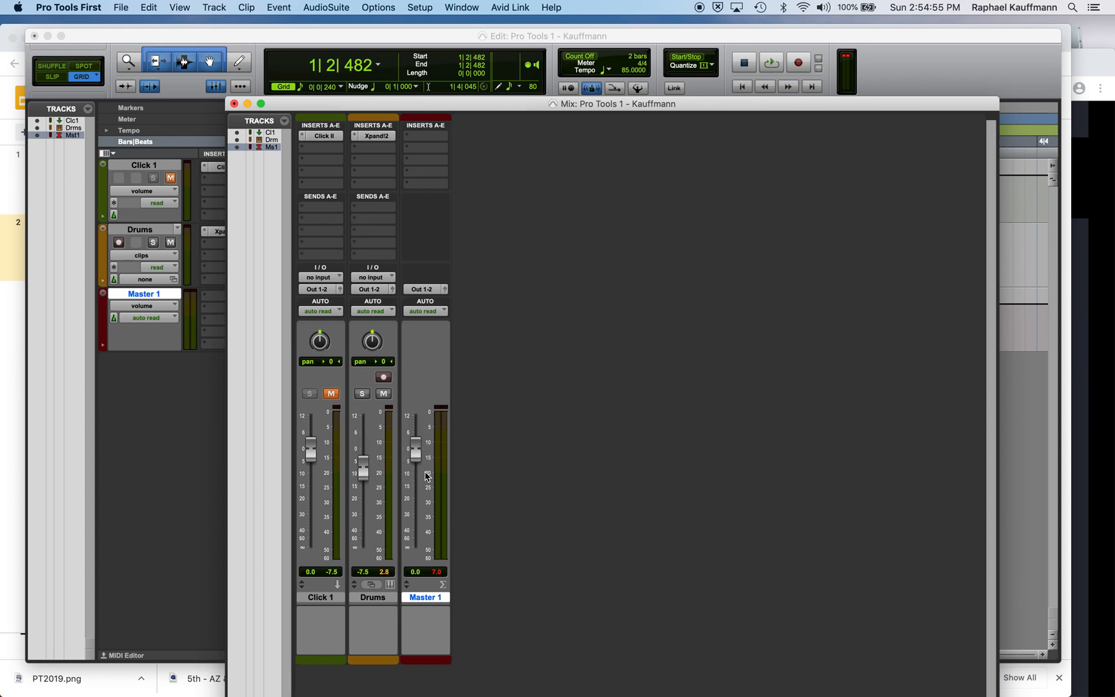
{"action": "left_click", "coordinate": [362, 475], "text": "alt"}
Step: Switch to Chrome to review the "Goals for this video" slide, and return to the Pro Tools First Edit window
{"action": "key", "text": "super+Tab"}
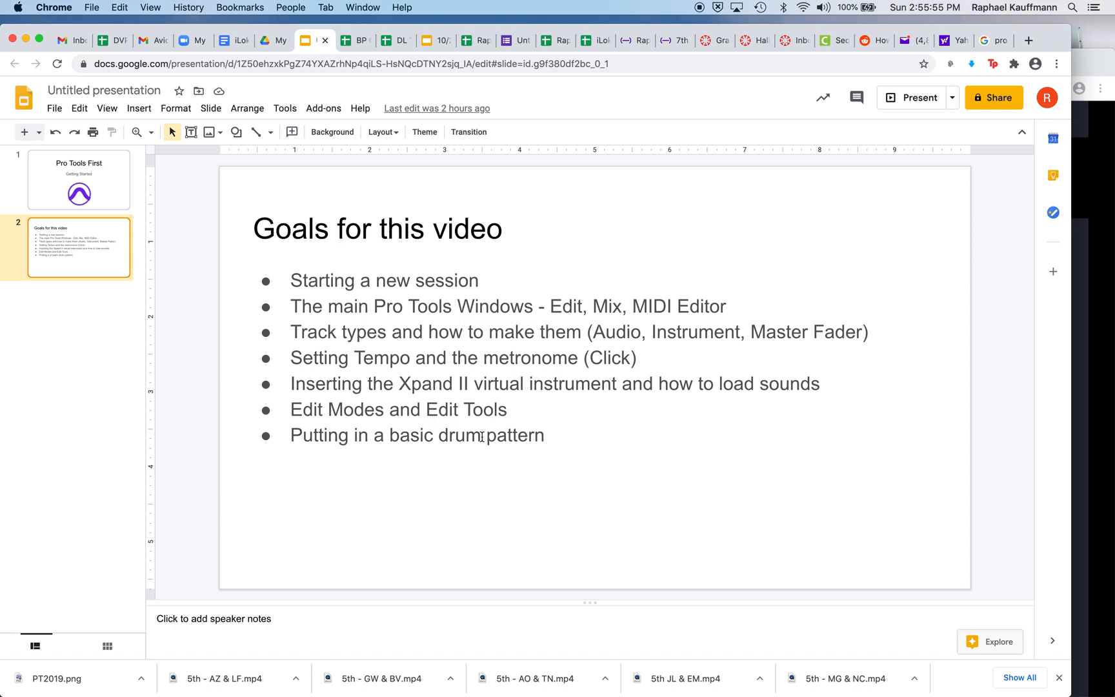
{"action": "key", "text": "super+Tab"}
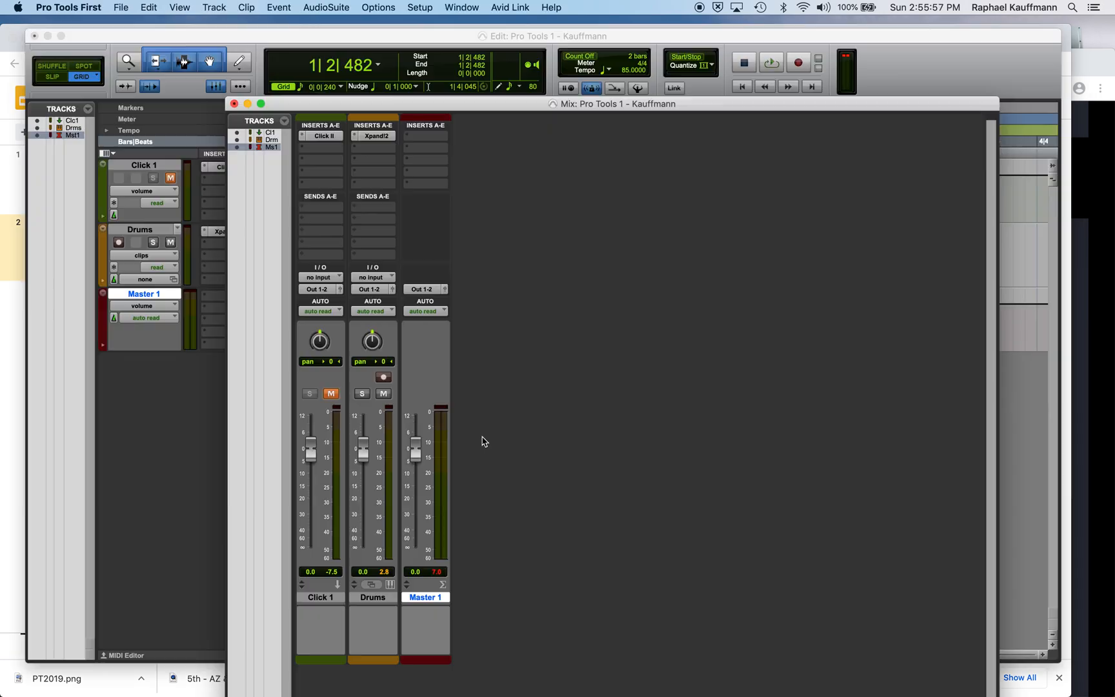
{"action": "left_click", "coordinate": [403, 36]}
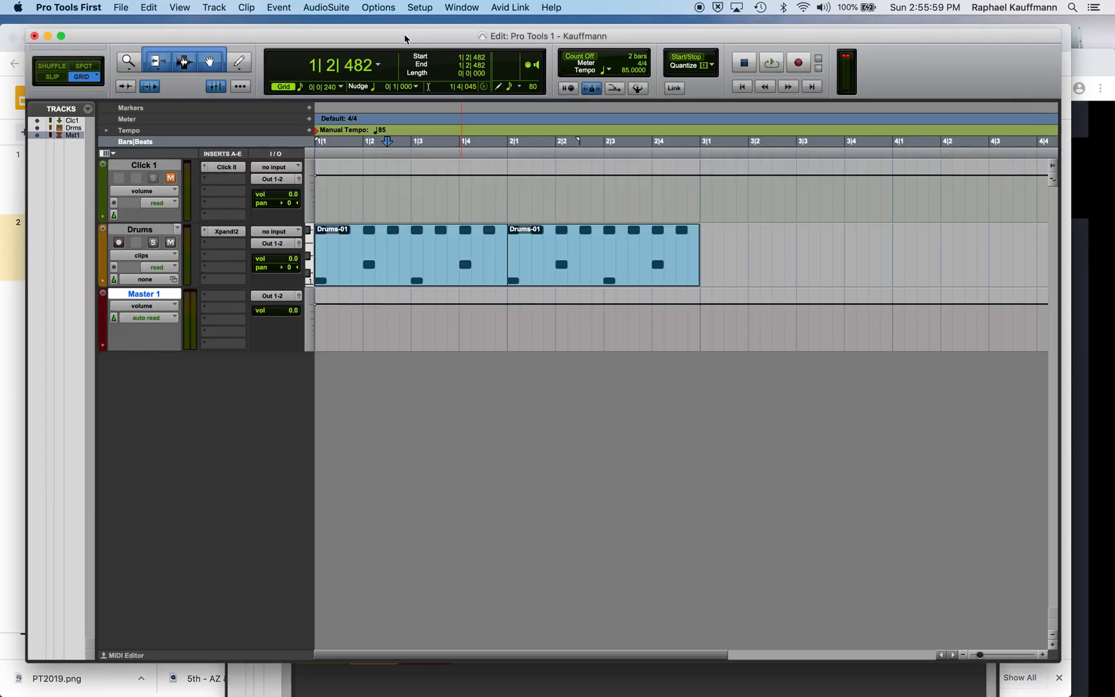
Step: Select both Drums-01 clips together, covering the range from 1|1|000 to 3|1|000
{"action": "left_click", "coordinate": [418, 279]}
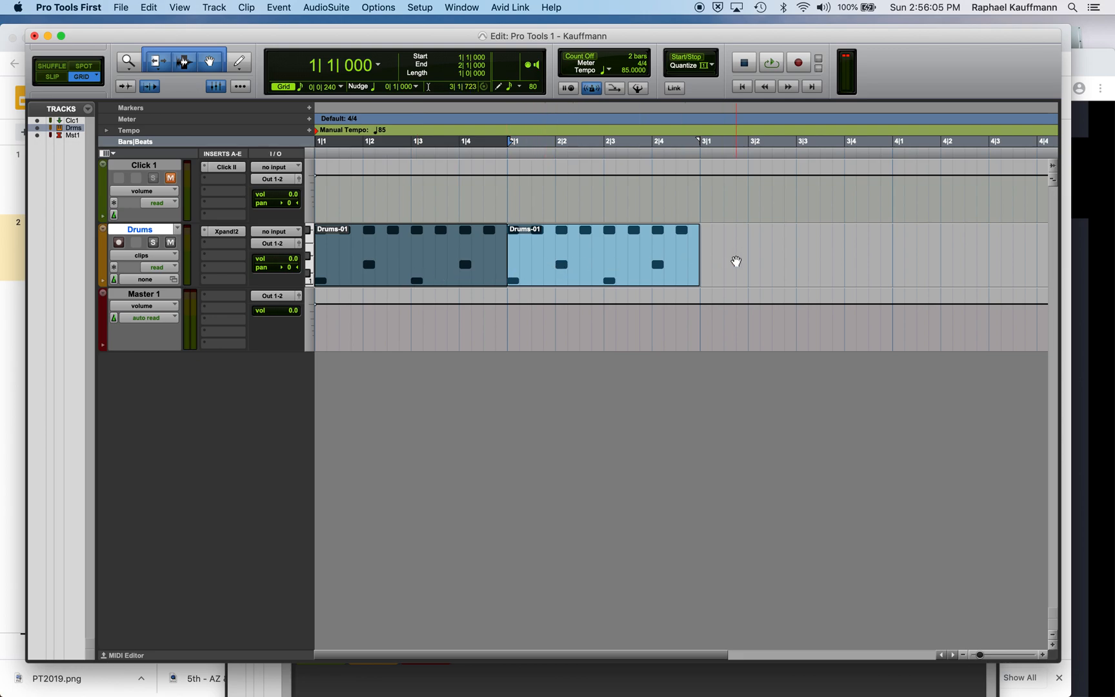
{"action": "left_click", "coordinate": [737, 262]}
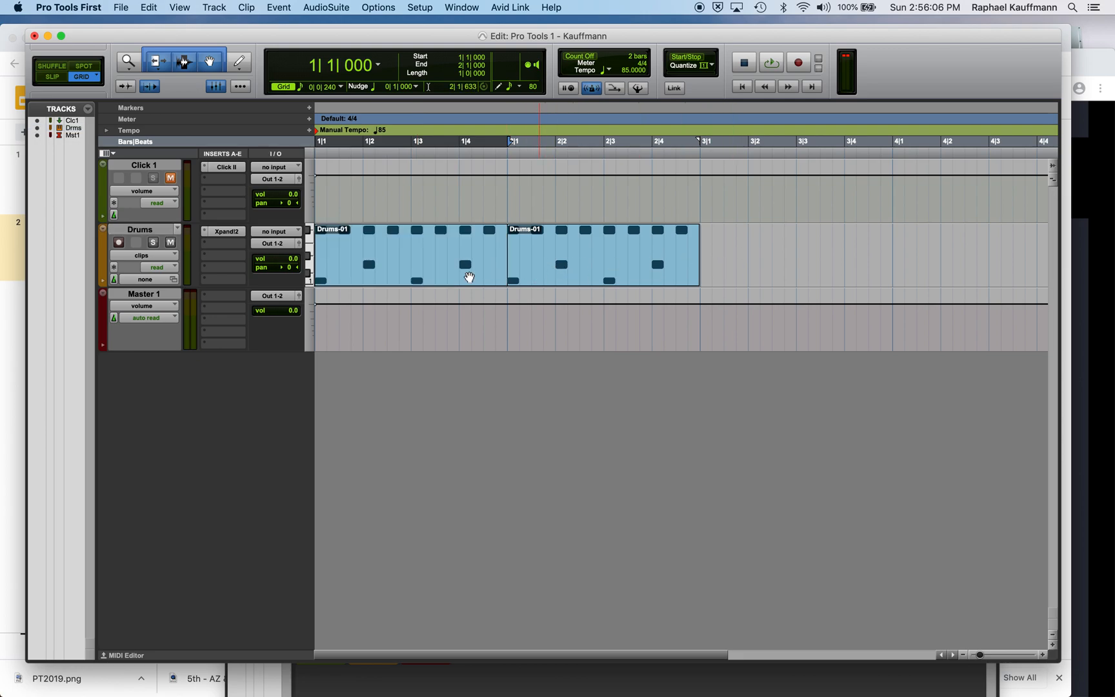
{"action": "left_click", "coordinate": [434, 269]}
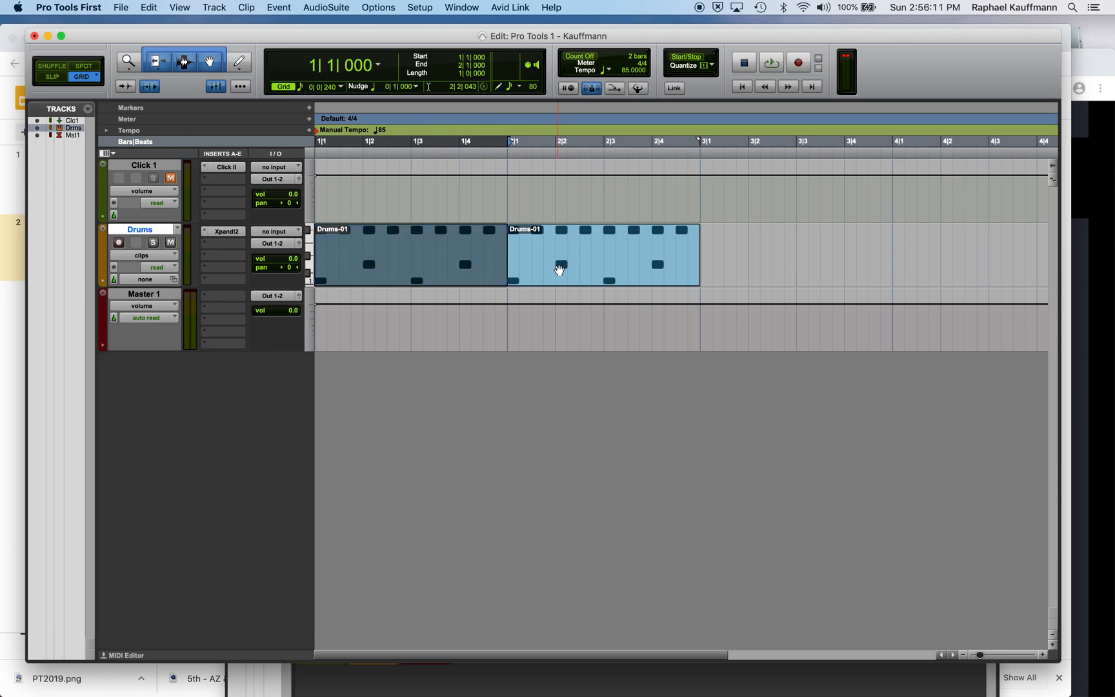
{"action": "left_click", "coordinate": [560, 268], "text": "shift"}
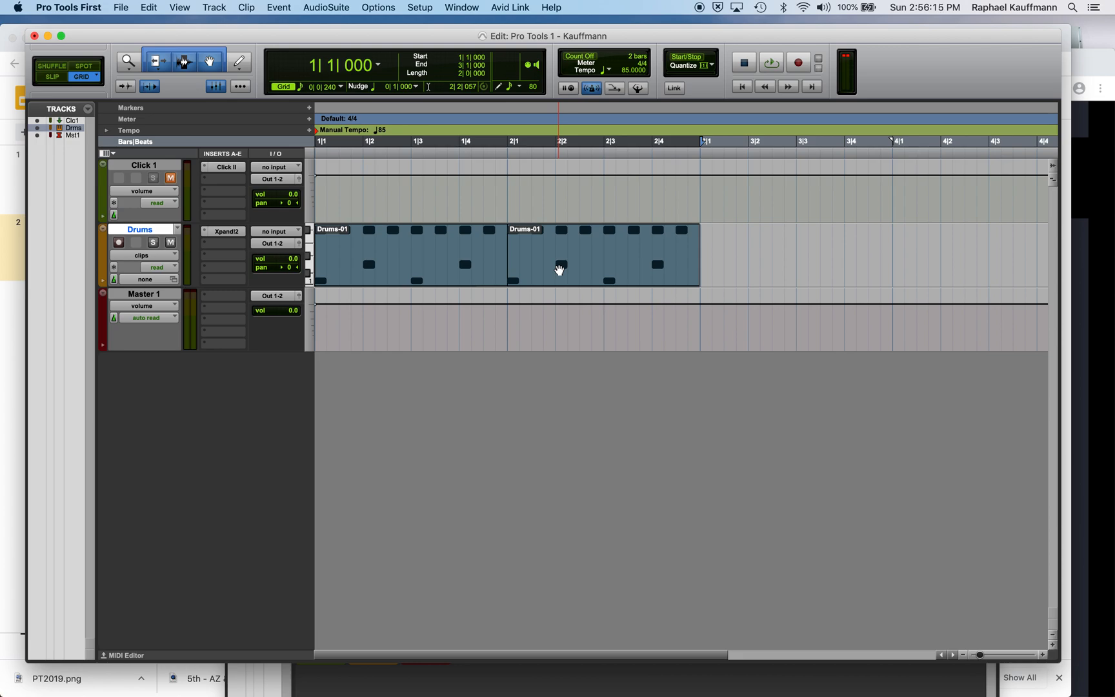
Step: Set up an audio mix export from Out 1-2 (Stereo) with MP3 as the file type and the Interleaved file format
{"action": "left_click", "coordinate": [122, 8]}
{"action": "mouse_move", "coordinate": [158, 182]}
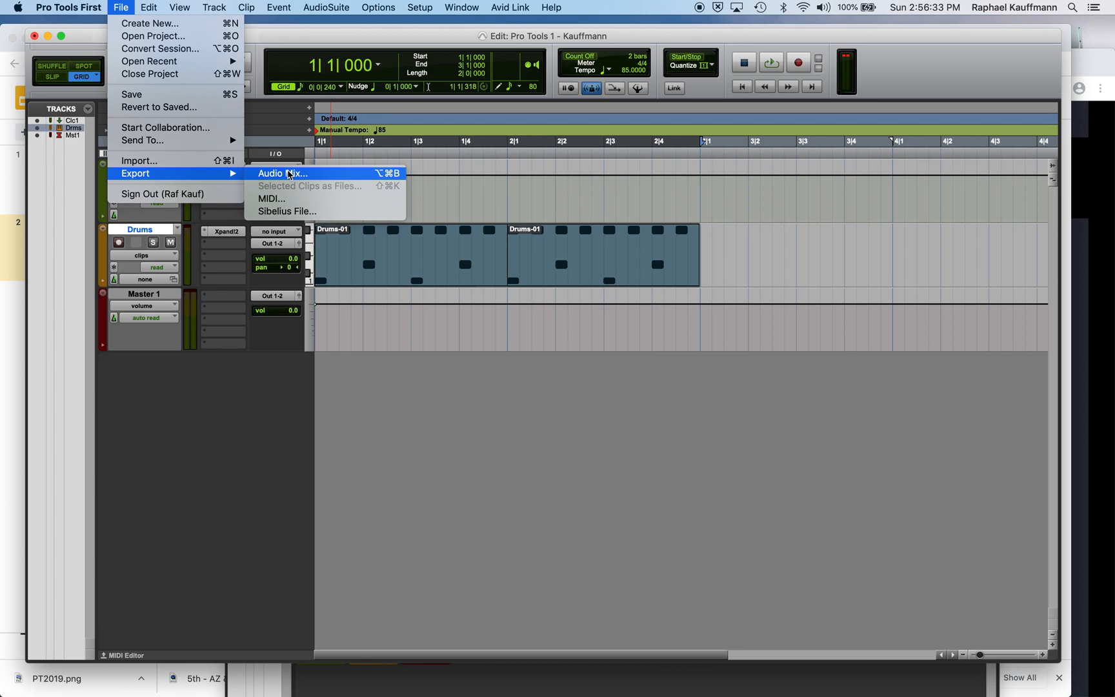
{"action": "left_click", "coordinate": [289, 175]}
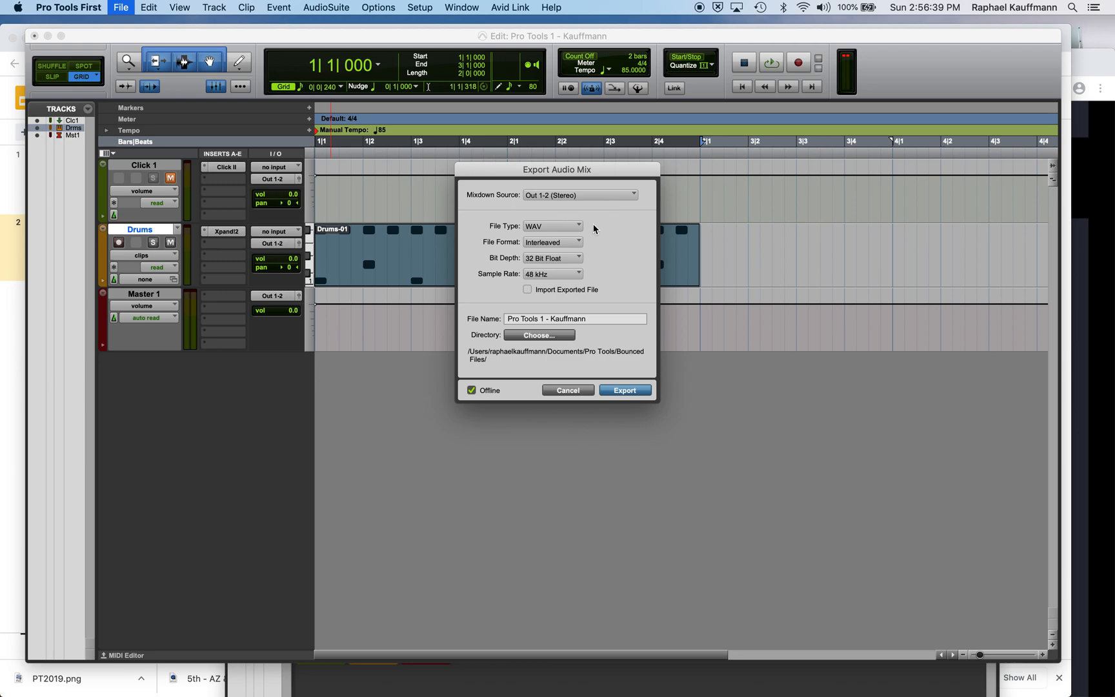
{"action": "left_click", "coordinate": [547, 227]}
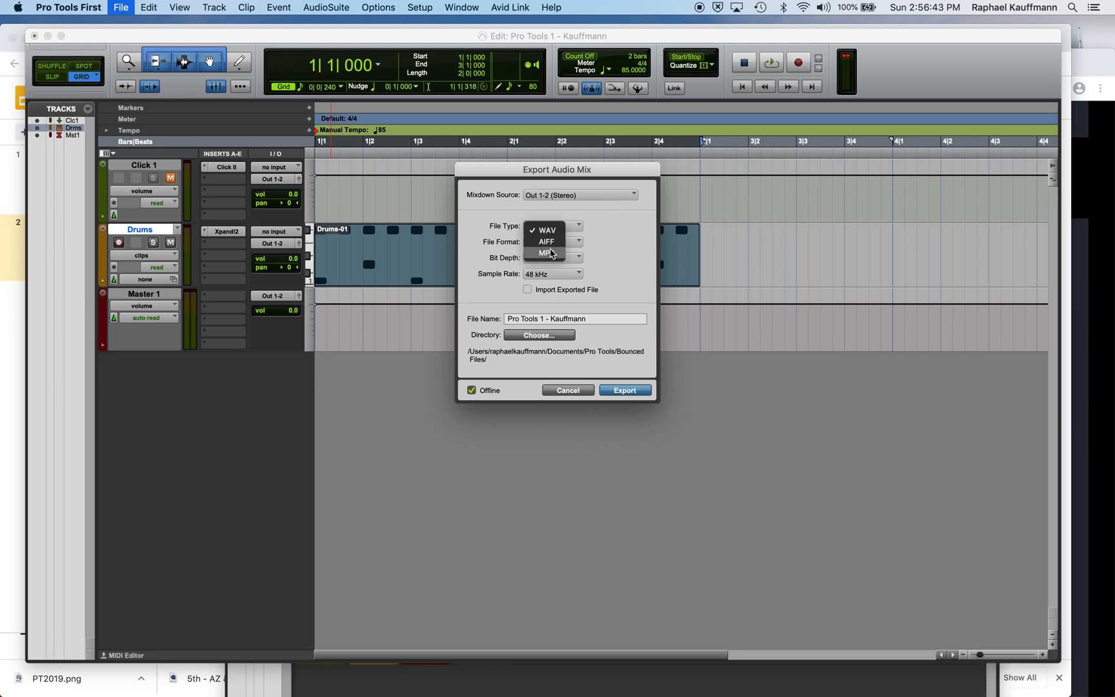
{"action": "left_click", "coordinate": [549, 252]}
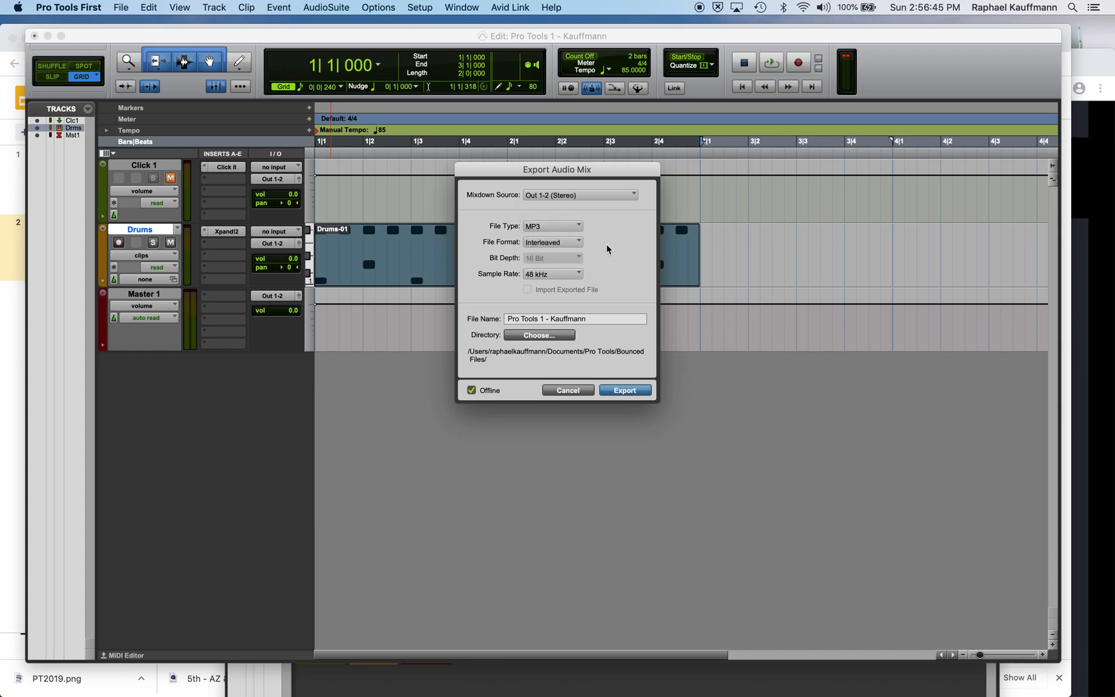
{"action": "left_click", "coordinate": [543, 244]}
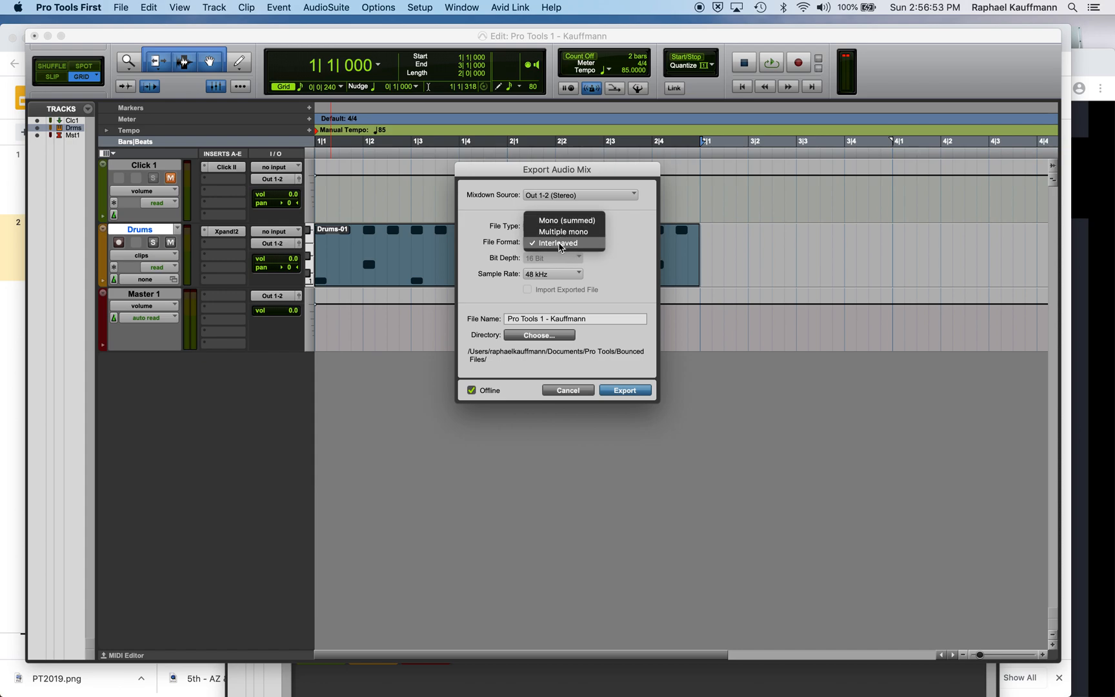
{"action": "left_click", "coordinate": [559, 243]}
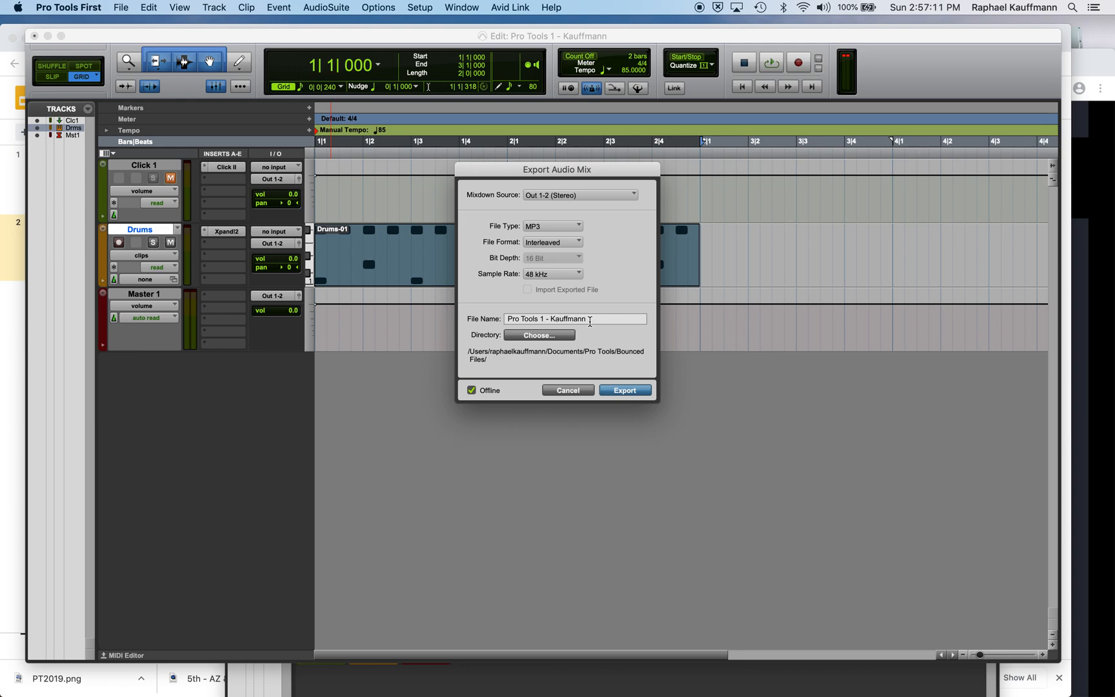
Step: Export the mix to the Bounced Files folder, accepting the MP3 settings of Fastest encoding and 320kbit/s constant bit rate
{"action": "left_click", "coordinate": [625, 390]}
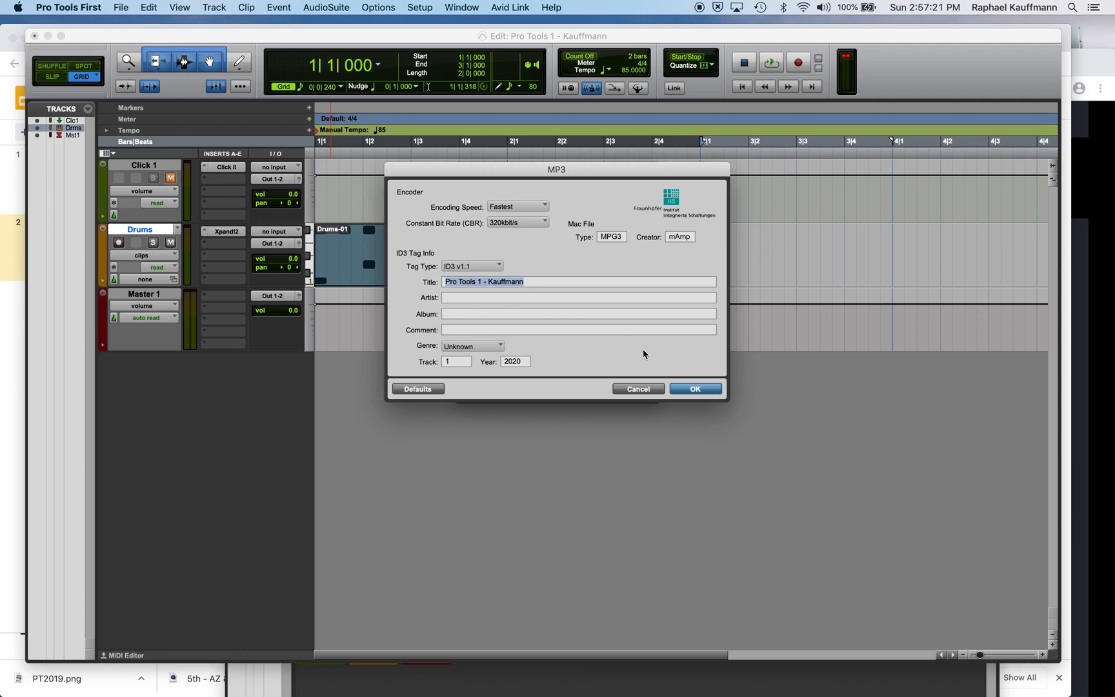
{"action": "left_click", "coordinate": [695, 388]}
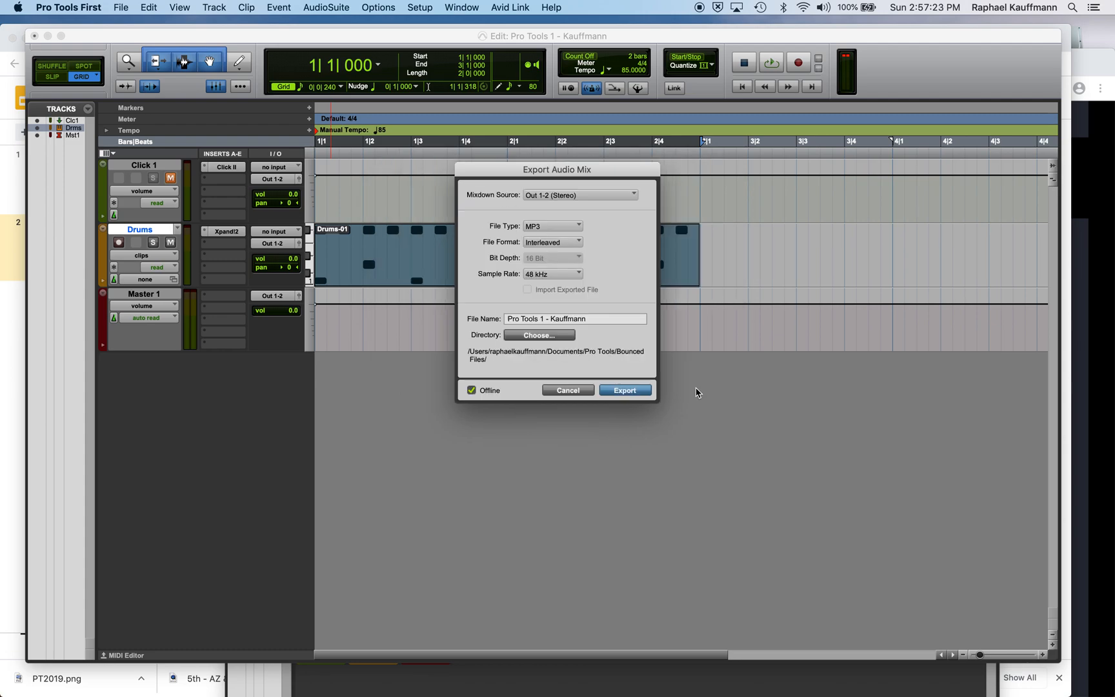
{"action": "key", "text": "Return"}
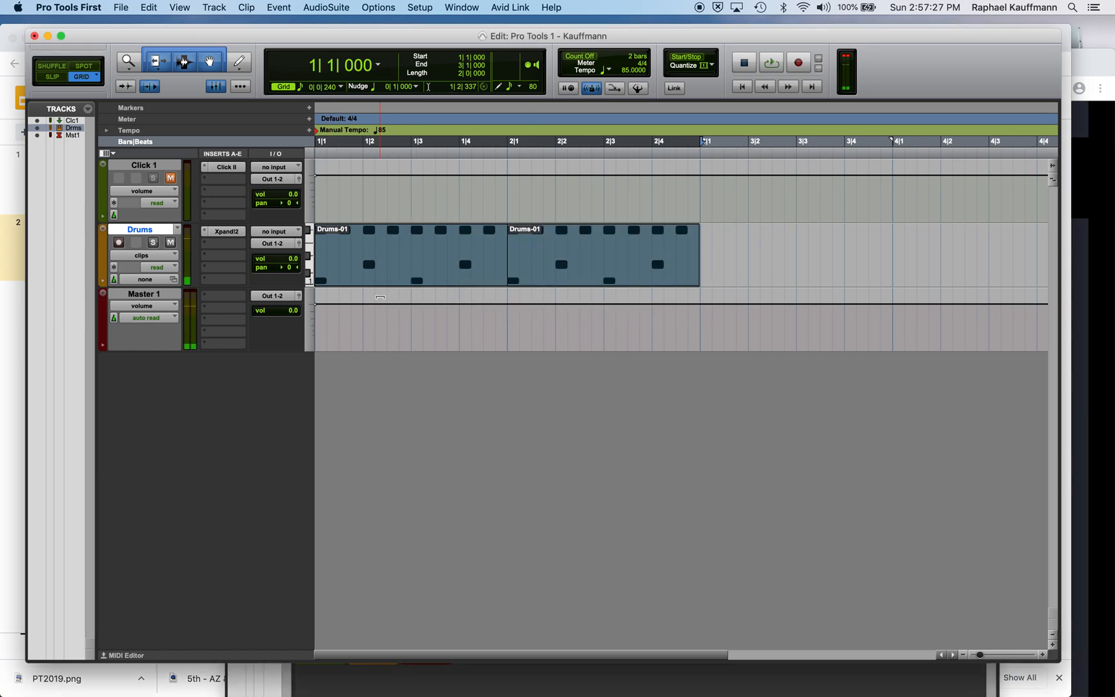
Step: Hide Pro Tools First and the other open apps, and open the Documents folder in Finder
{"action": "left_click", "coordinate": [78, 5]}
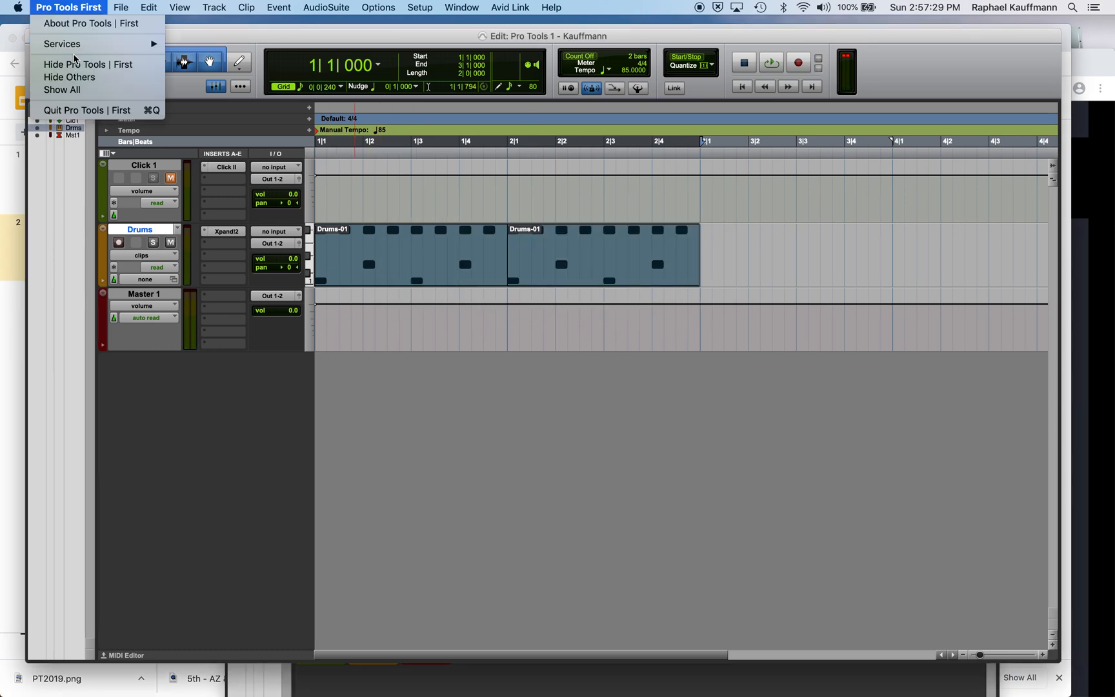
{"action": "left_click", "coordinate": [76, 65]}
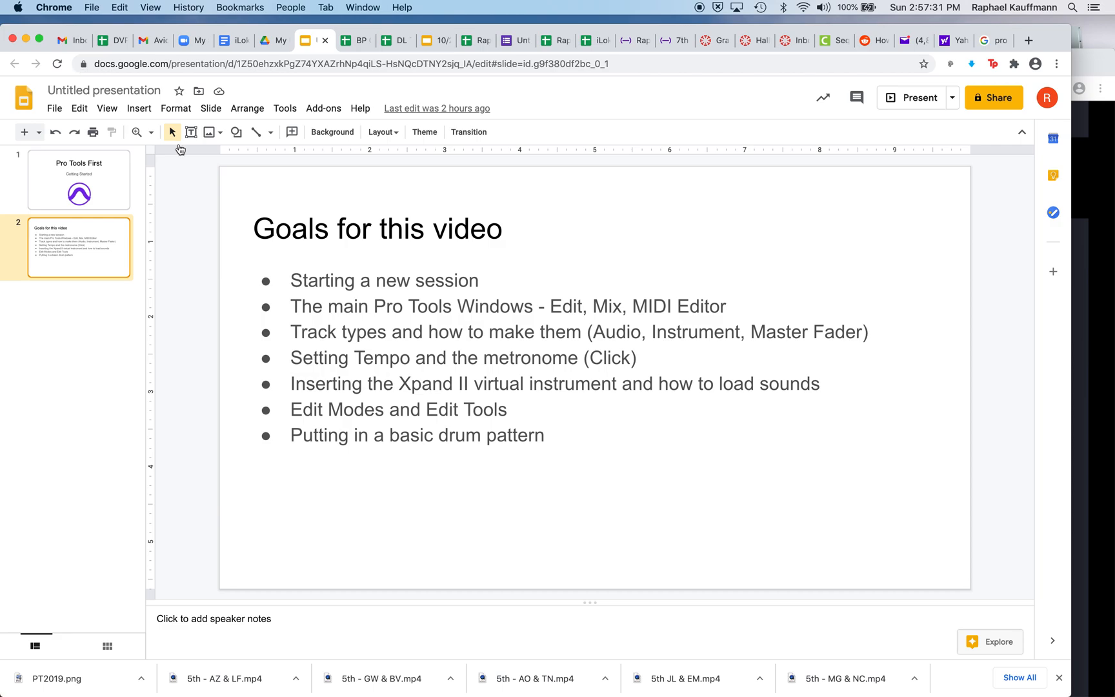
{"action": "key", "text": "super+h"}
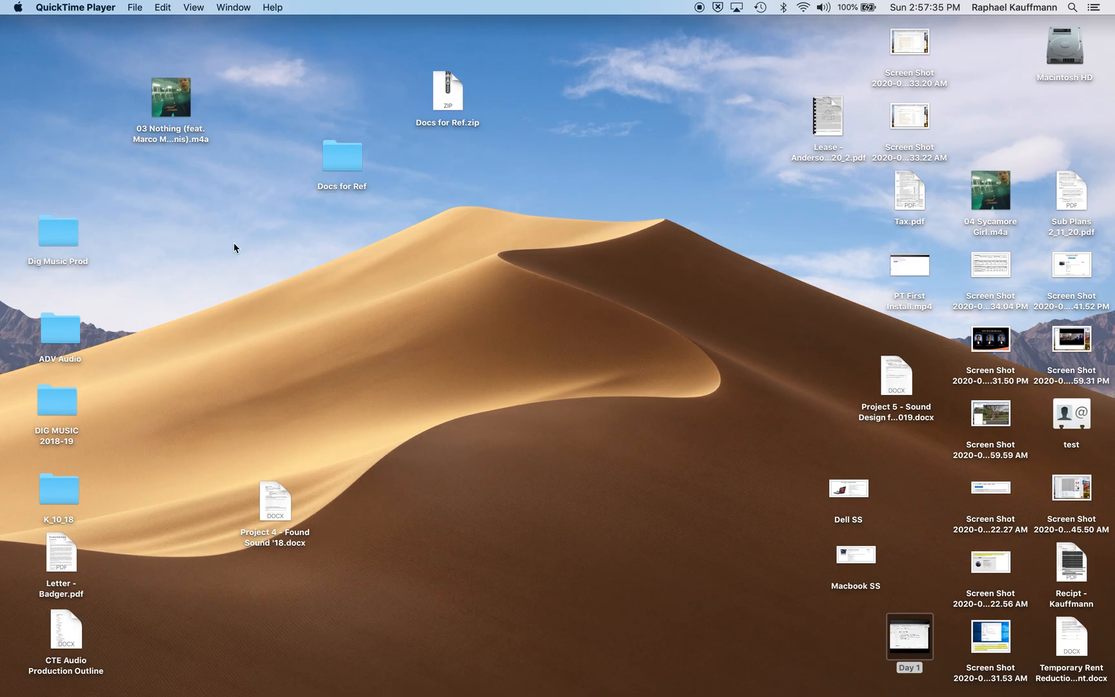
{"action": "key", "text": "super+h"}
{"action": "left_click", "coordinate": [173, 7]}
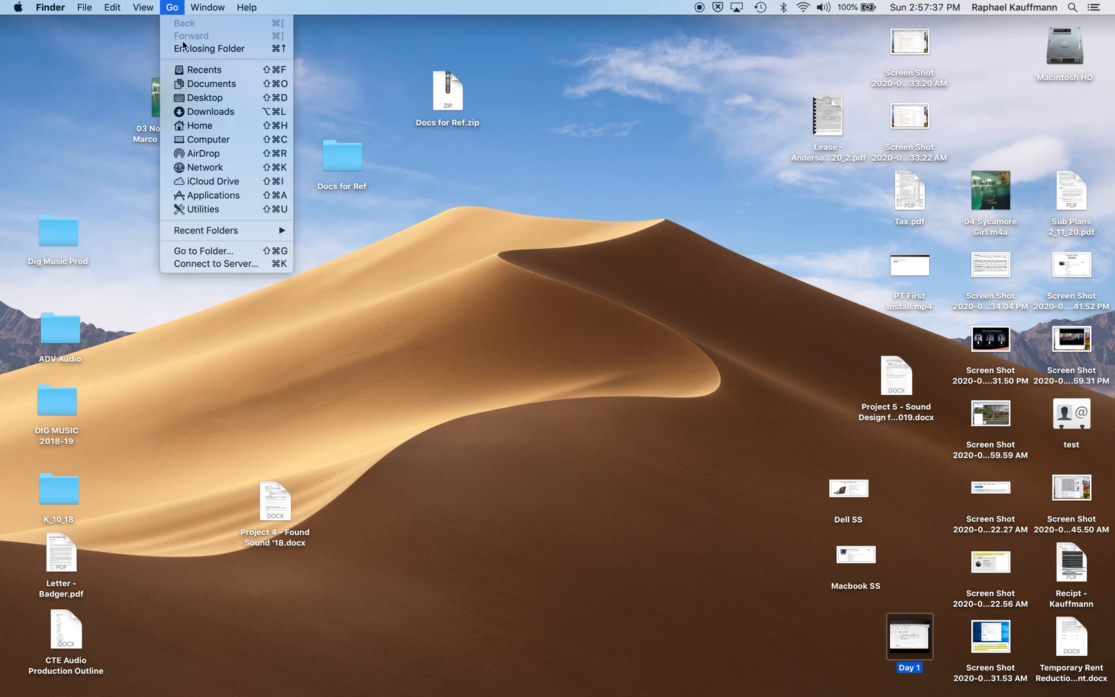
{"action": "left_click", "coordinate": [210, 85]}
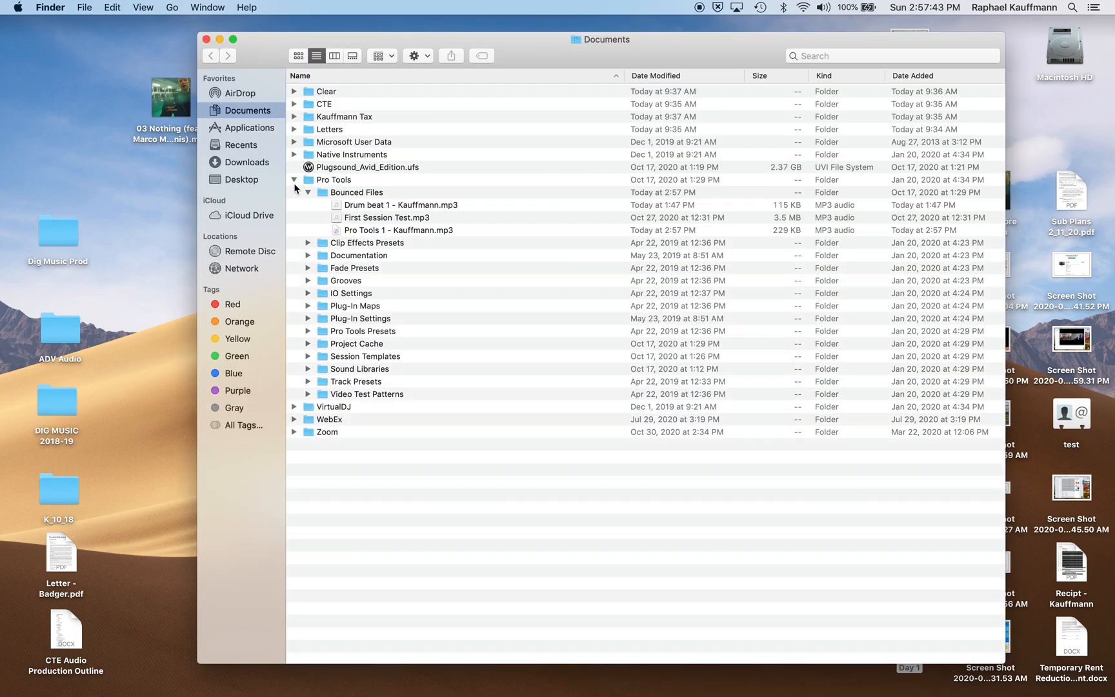
Step: Locate the exported Pro Tools 1 MP3 in Pro Tools > Bounced Files, and move the Drum beat 1 MP3 out to the Trash
{"action": "left_click", "coordinate": [293, 181]}
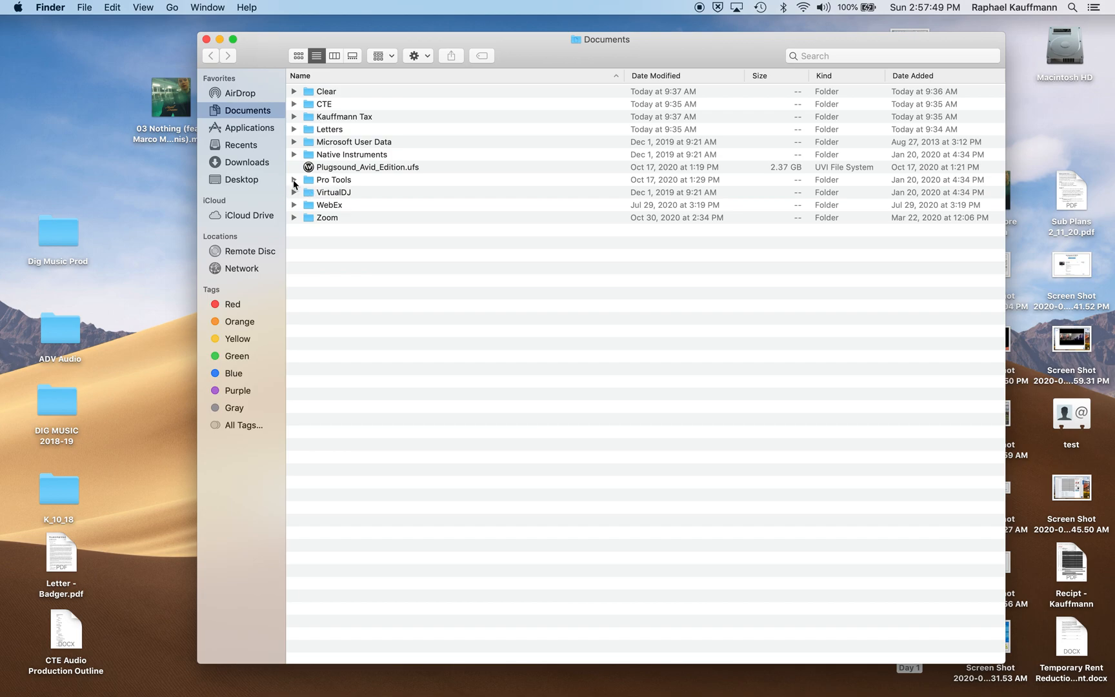
{"action": "left_click", "coordinate": [293, 181]}
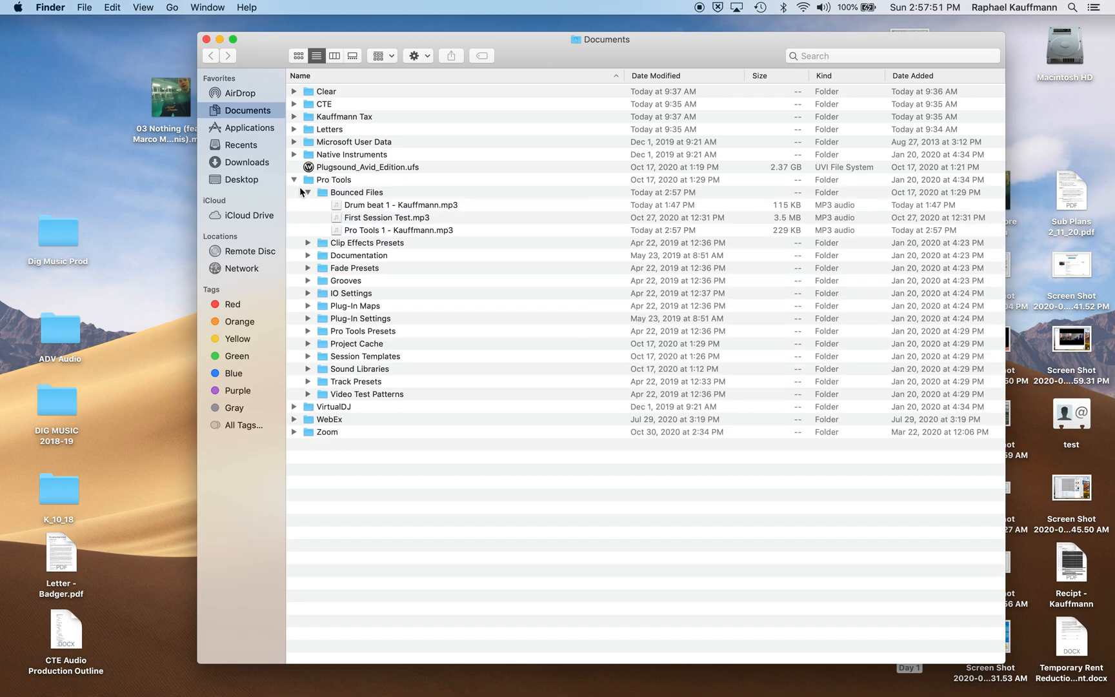
{"action": "left_click", "coordinate": [310, 193]}
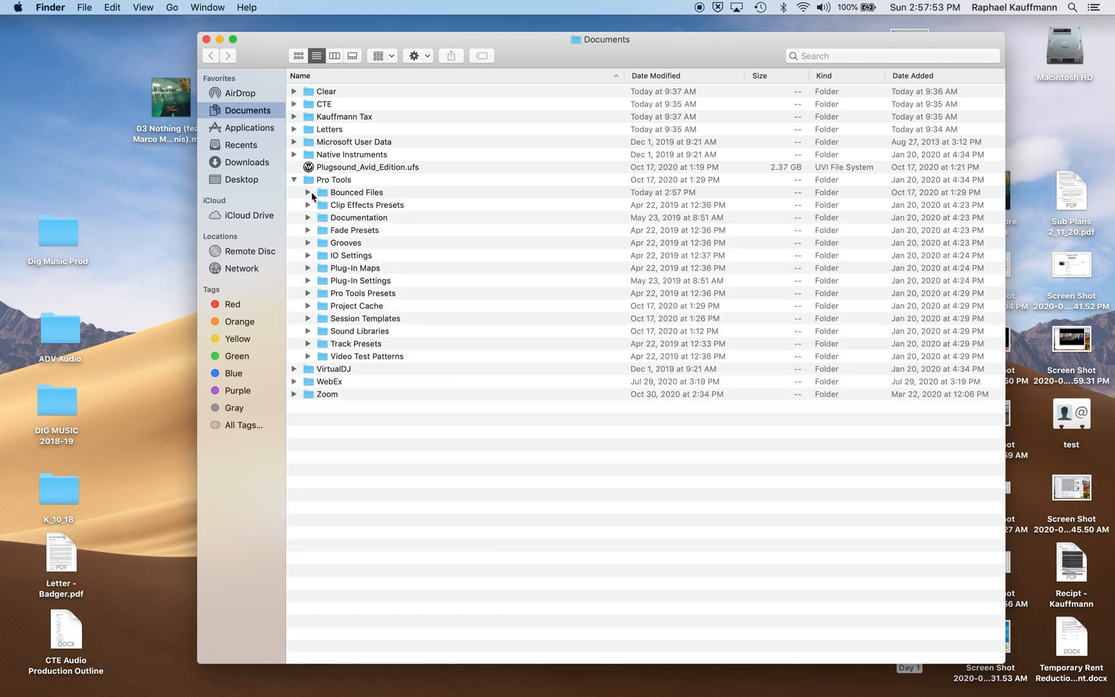
{"action": "left_click", "coordinate": [308, 193]}
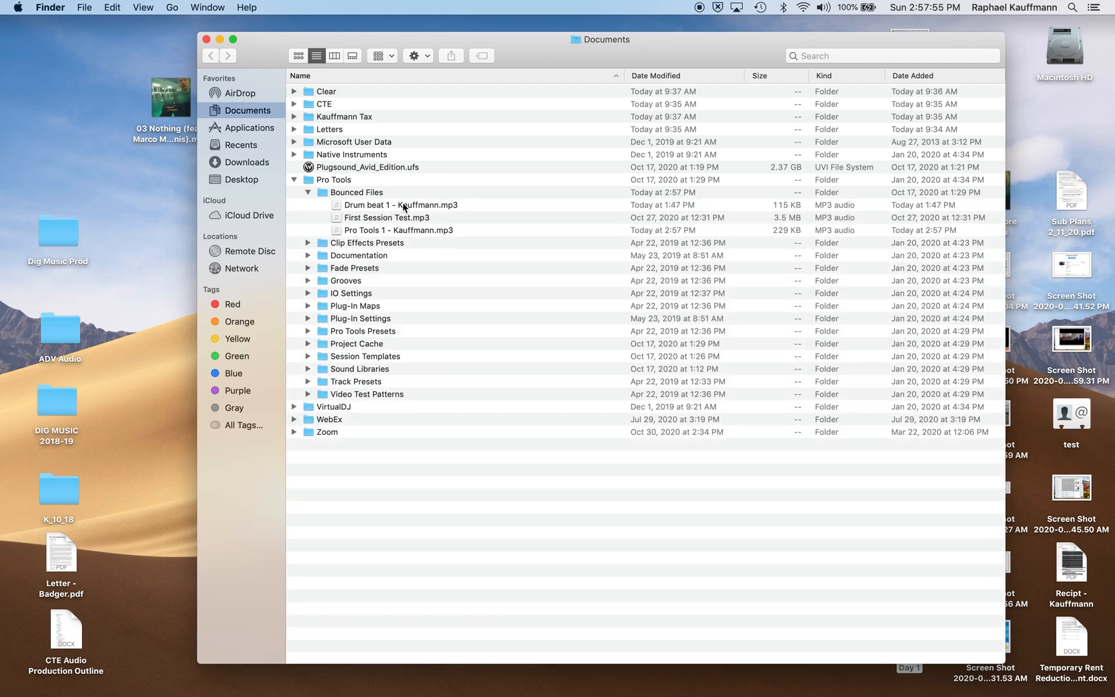
{"action": "left_click", "coordinate": [407, 231]}
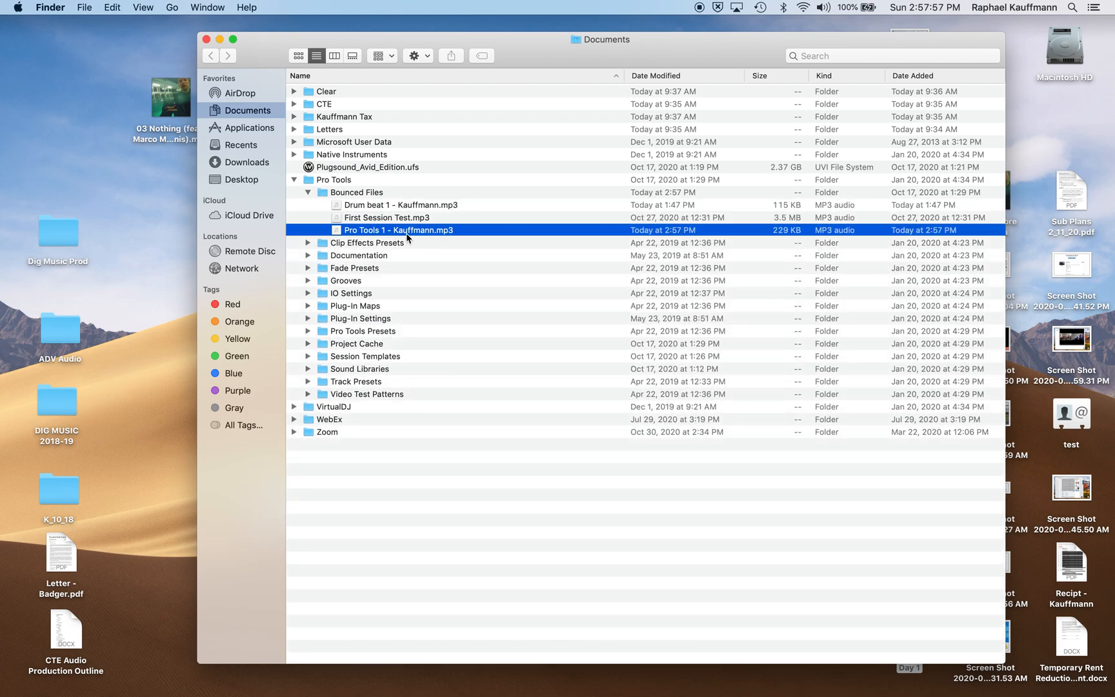
{"action": "left_click_drag", "start_coordinate": [407, 206], "coordinate": [1079, 682]}
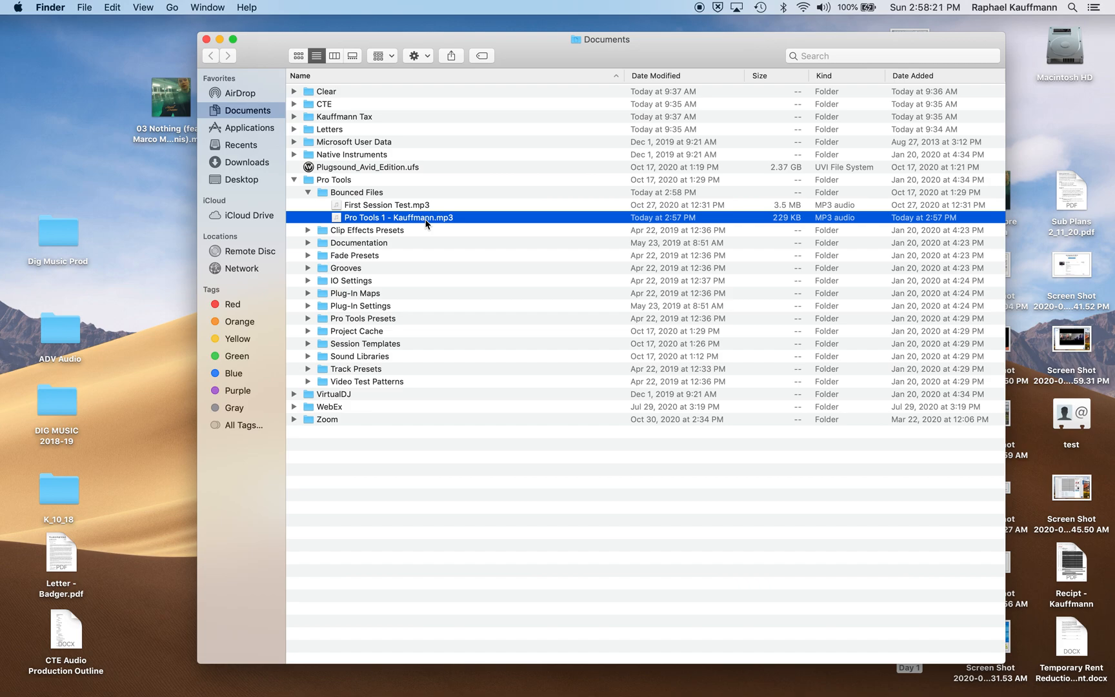
{"action": "key", "text": "super+Tab"}
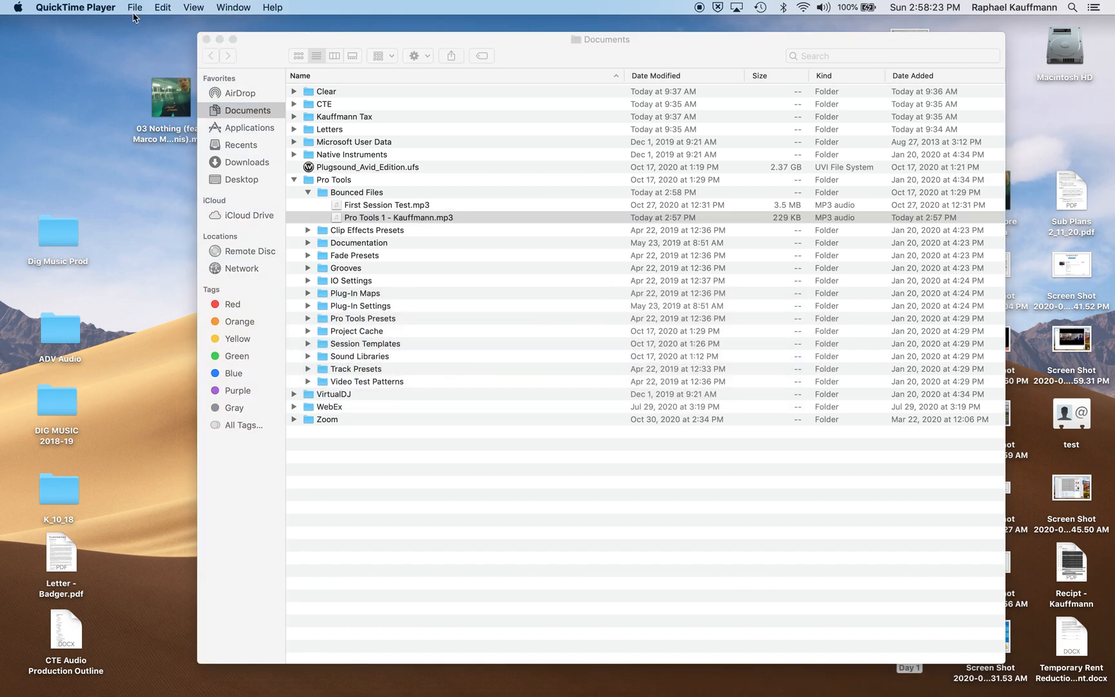
{"action": "key", "text": "super+q"}
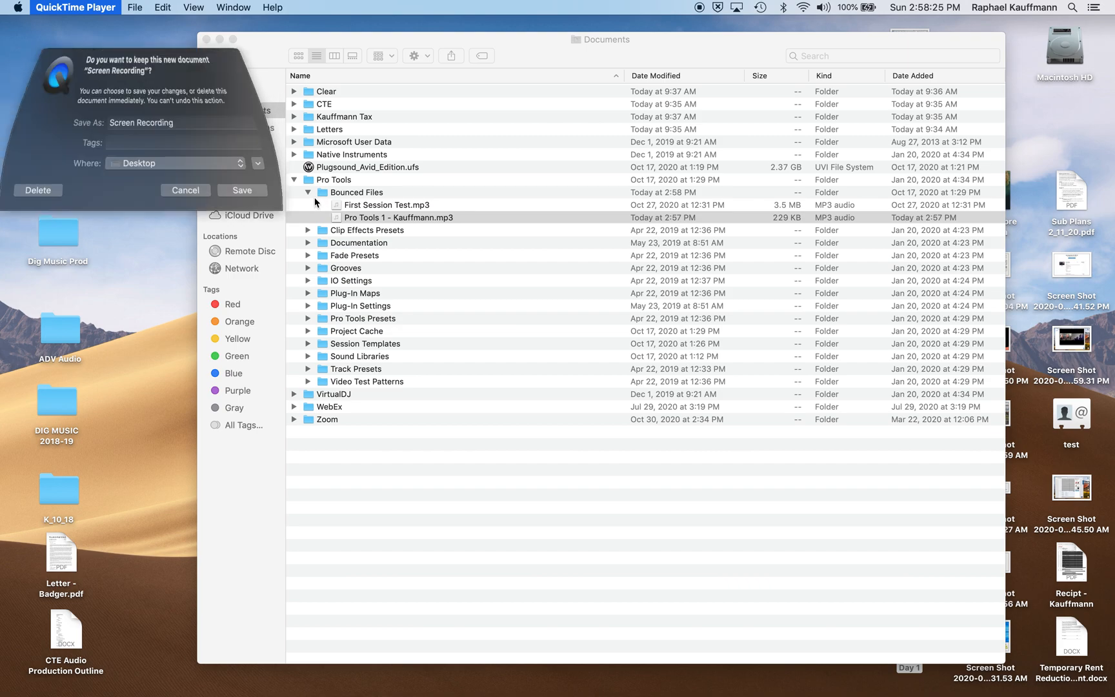